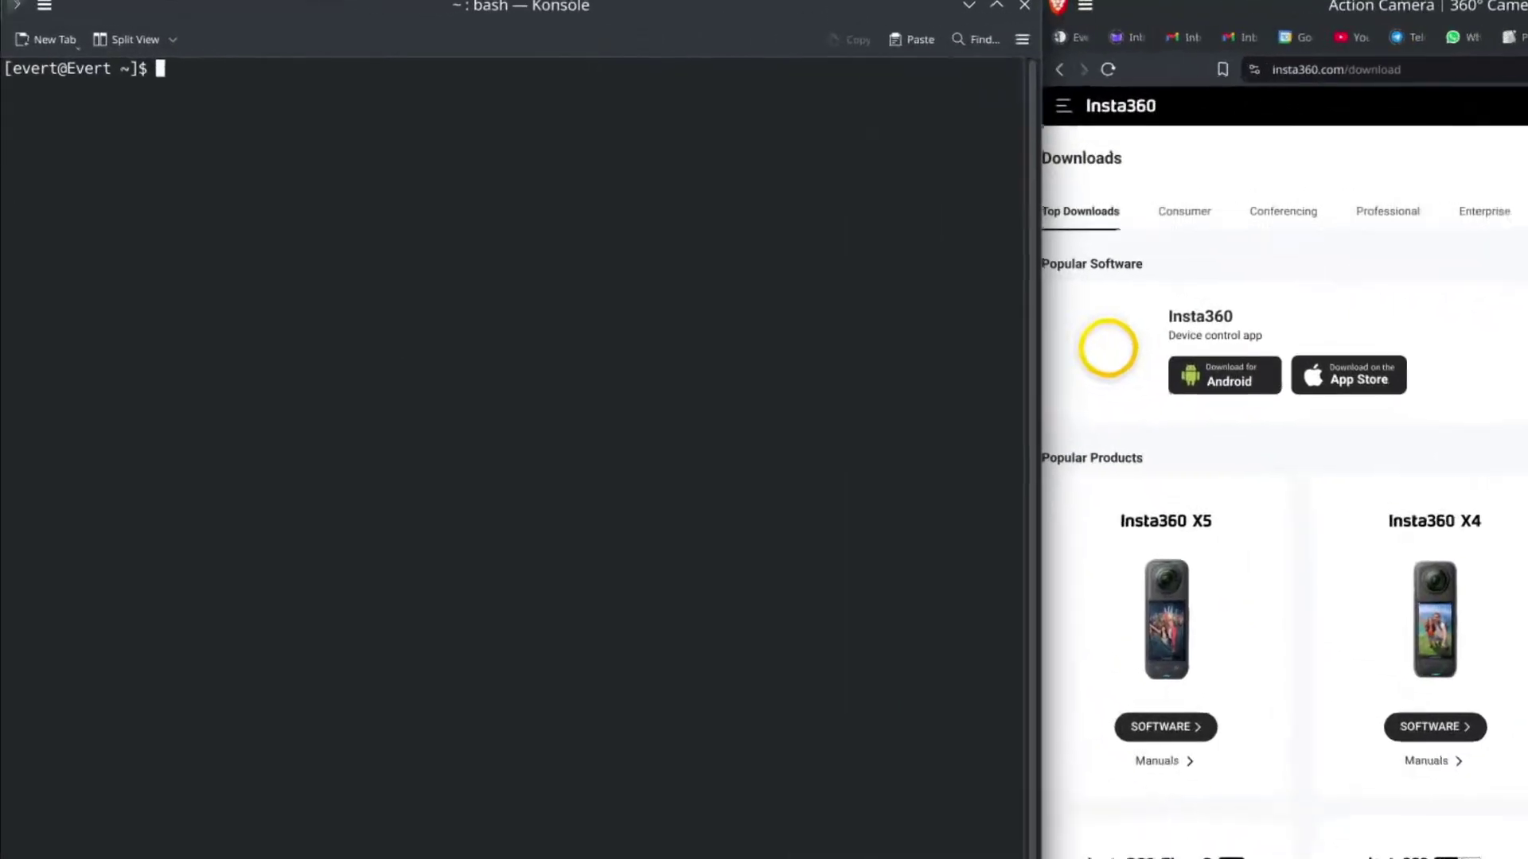
Delete the old Wine prefix with rm -rf .wine, then enter the winetricks command.
{"action": "type", "text": "rm "}
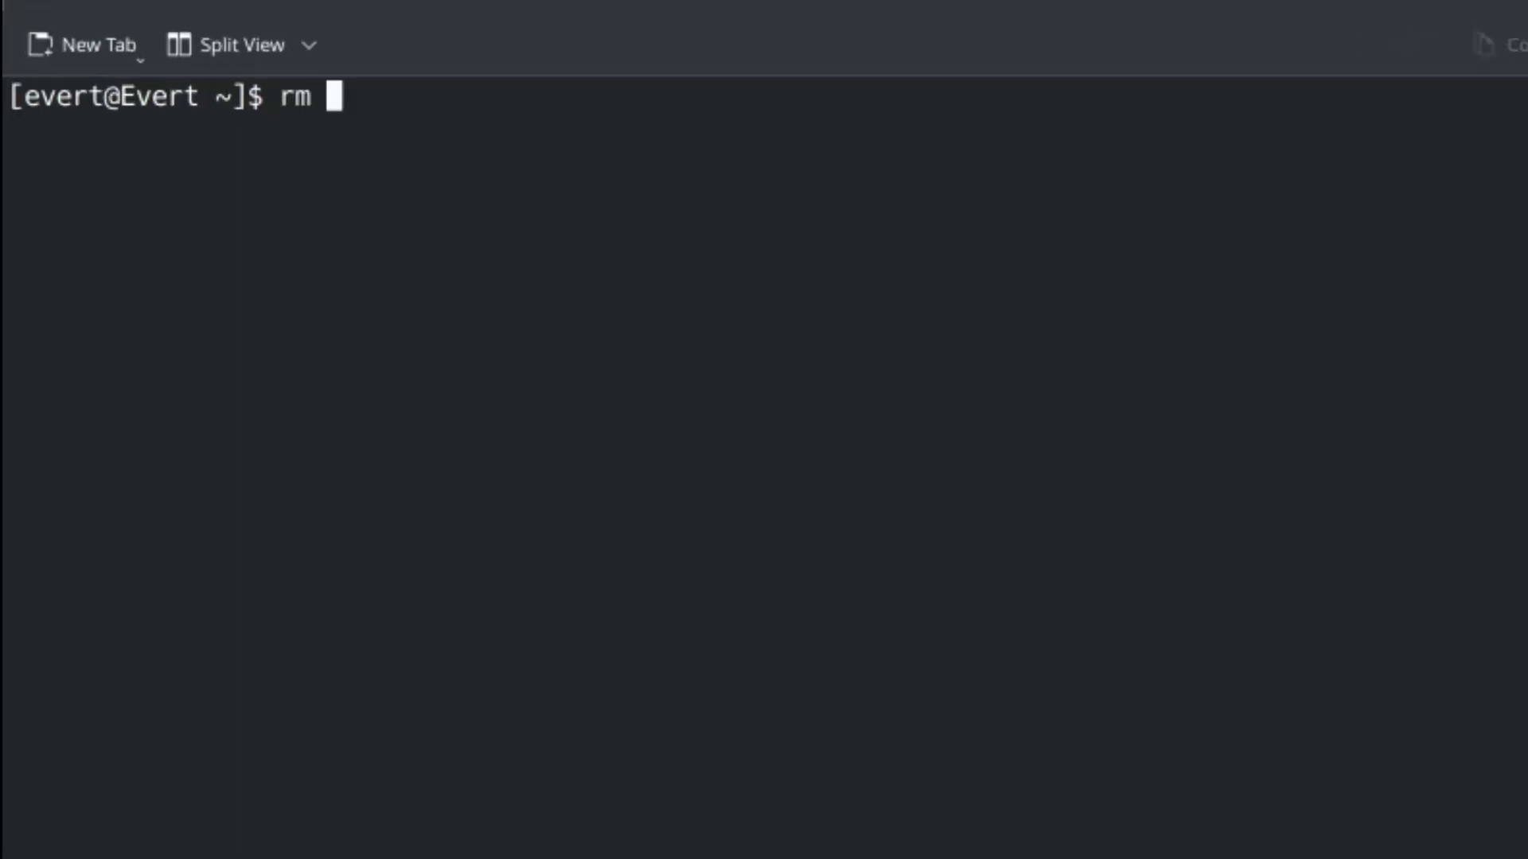
{"action": "type", "text": "-rf "}
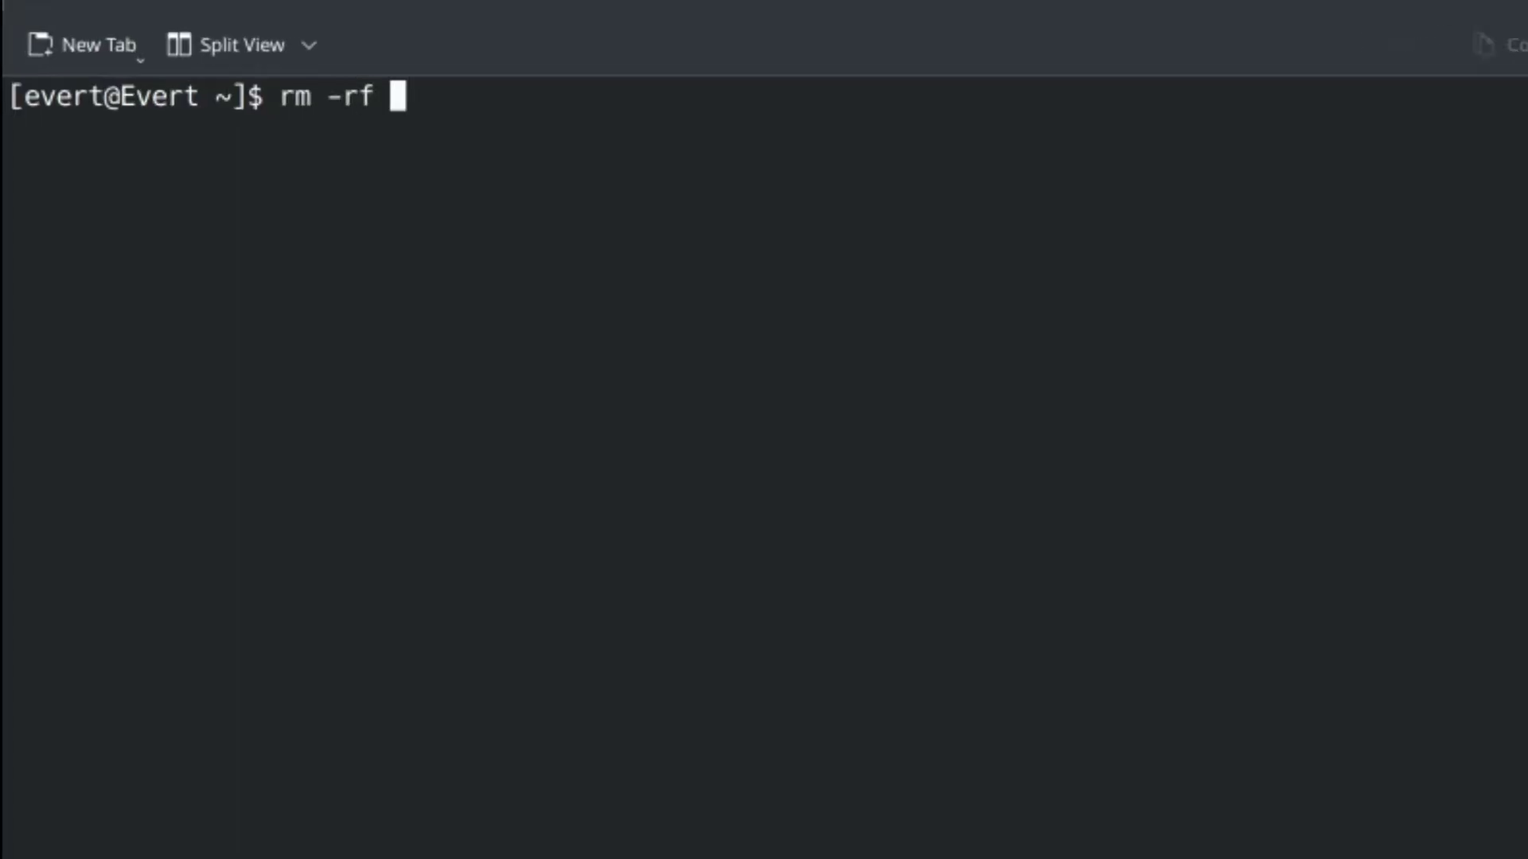
{"action": "type", "text": ".wine"}
{"action": "key", "text": "Return"}
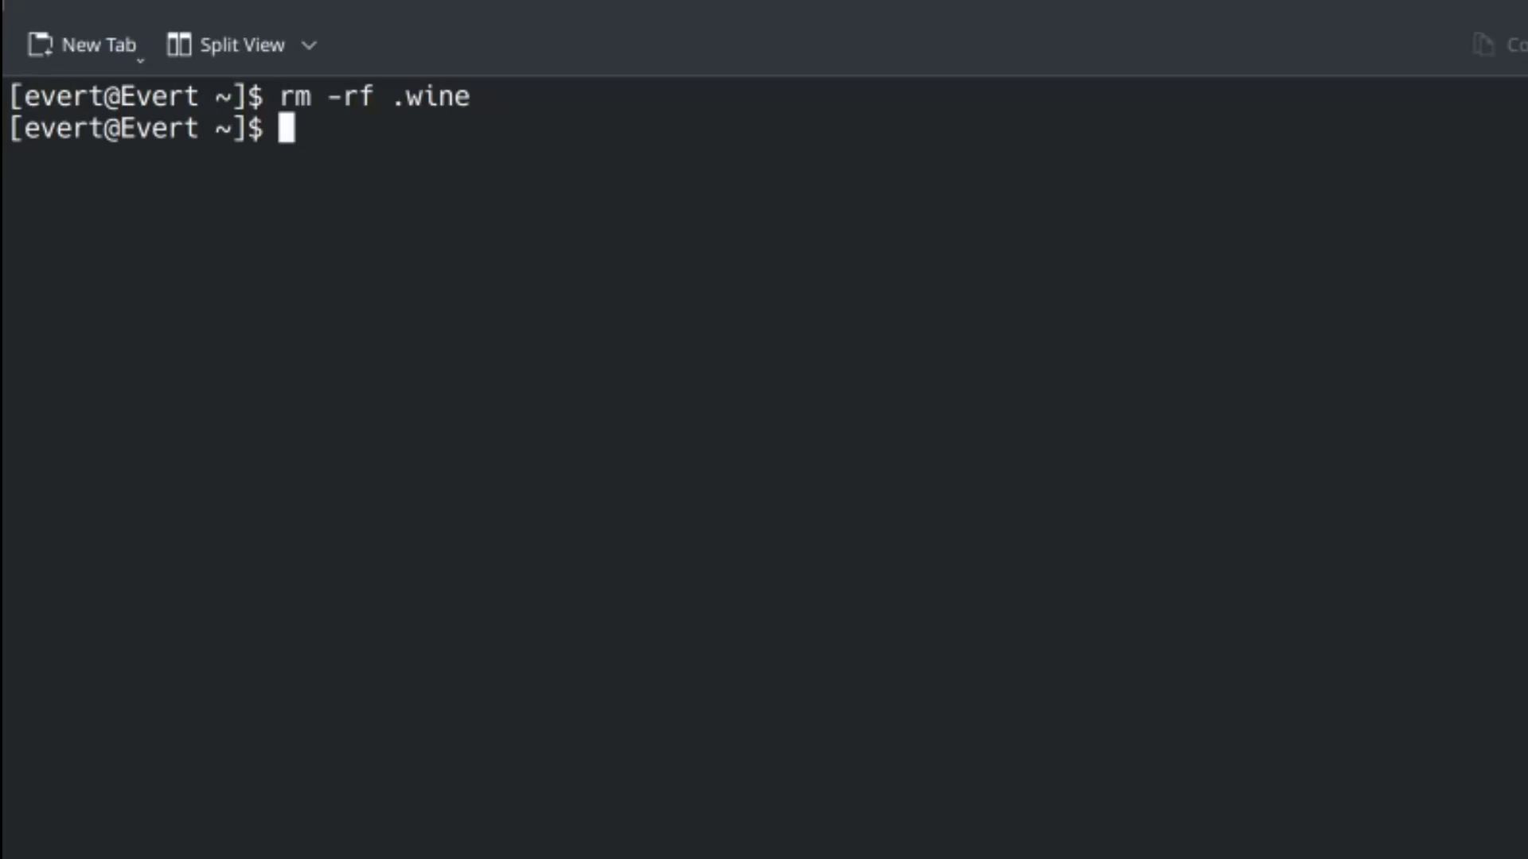
{"action": "type", "text": "winetricks"}
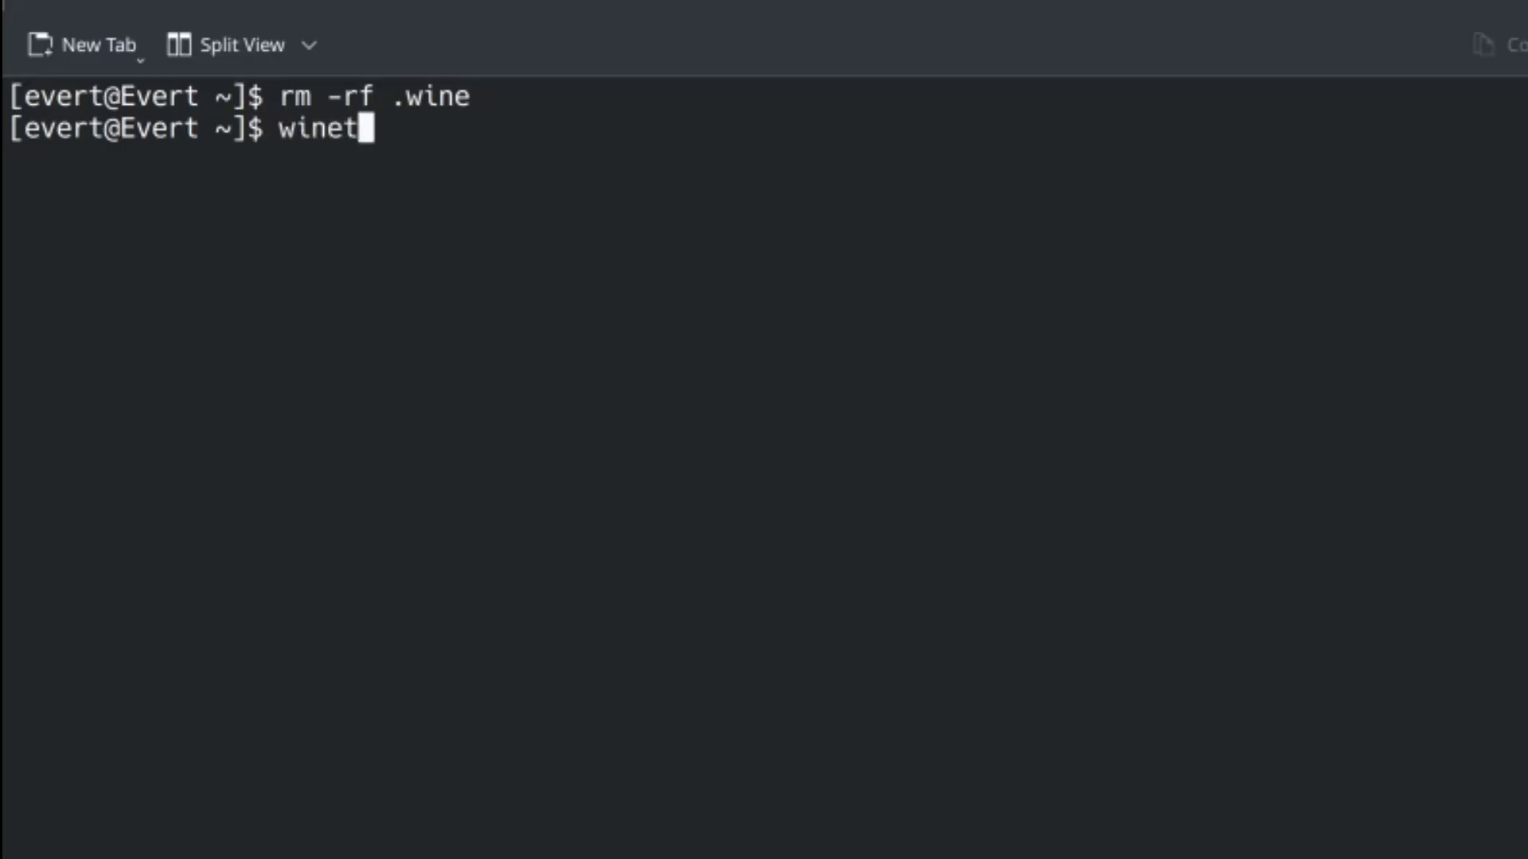
Launch winetricks on the default ~/.wine prefix and open its Change settings list.
{"action": "key", "text": "Return"}
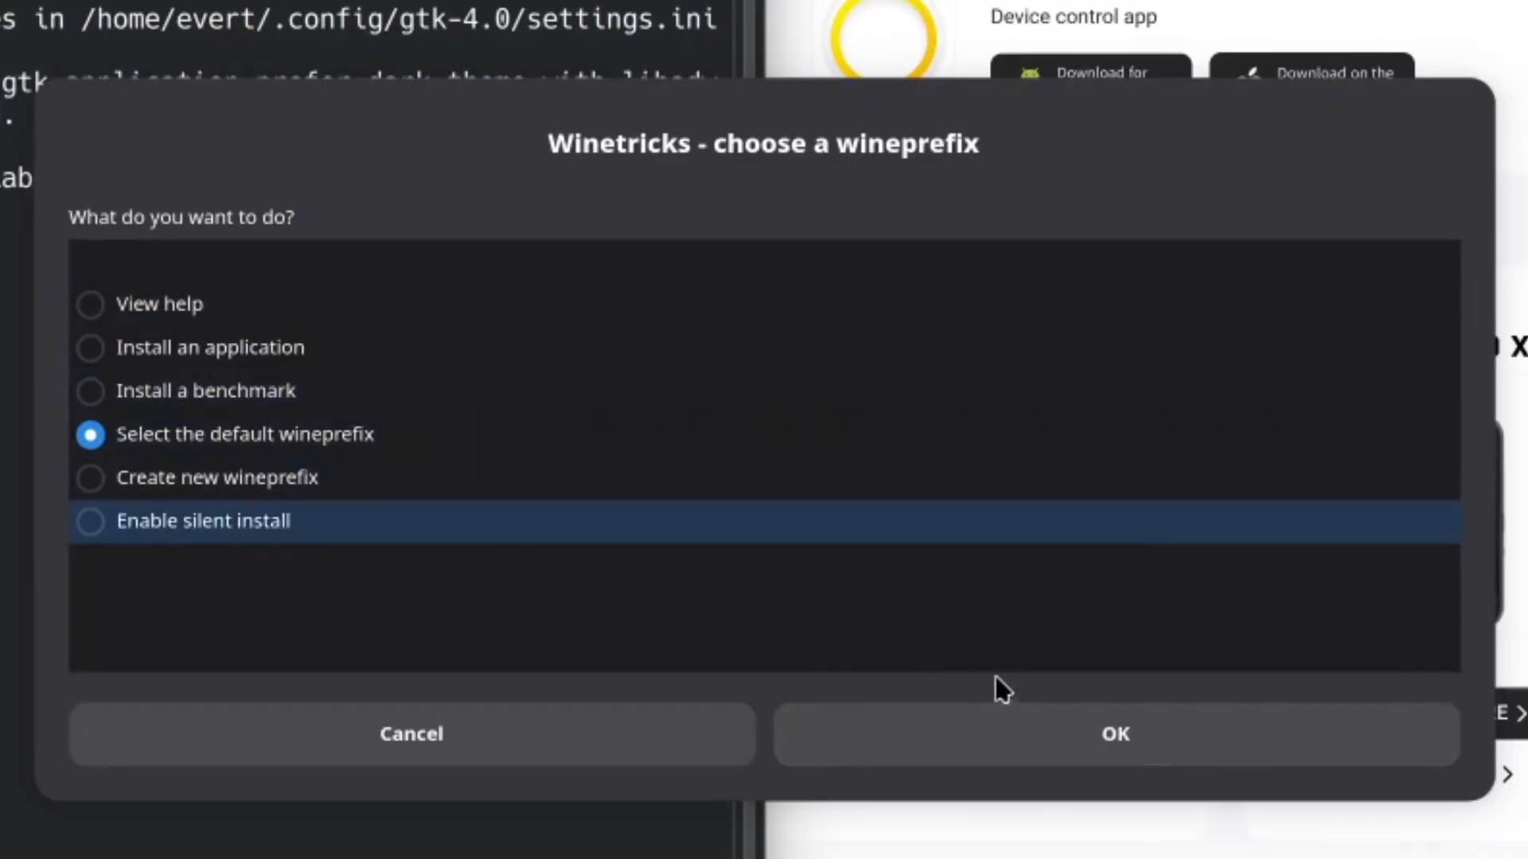
{"action": "left_click", "coordinate": [996, 724]}
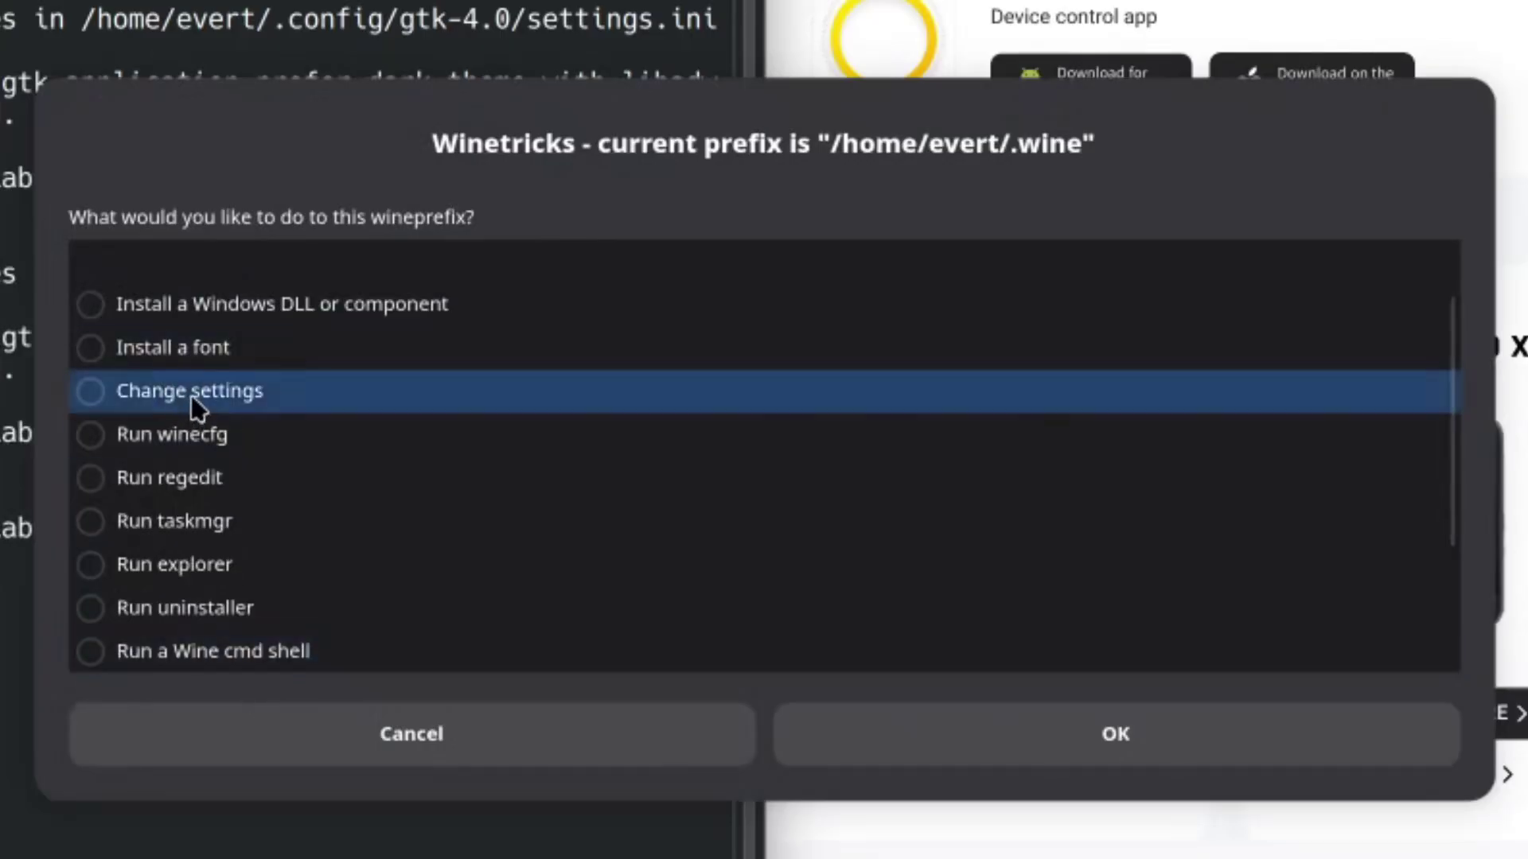
{"action": "left_click", "coordinate": [191, 398]}
{"action": "left_click", "coordinate": [1034, 716]}
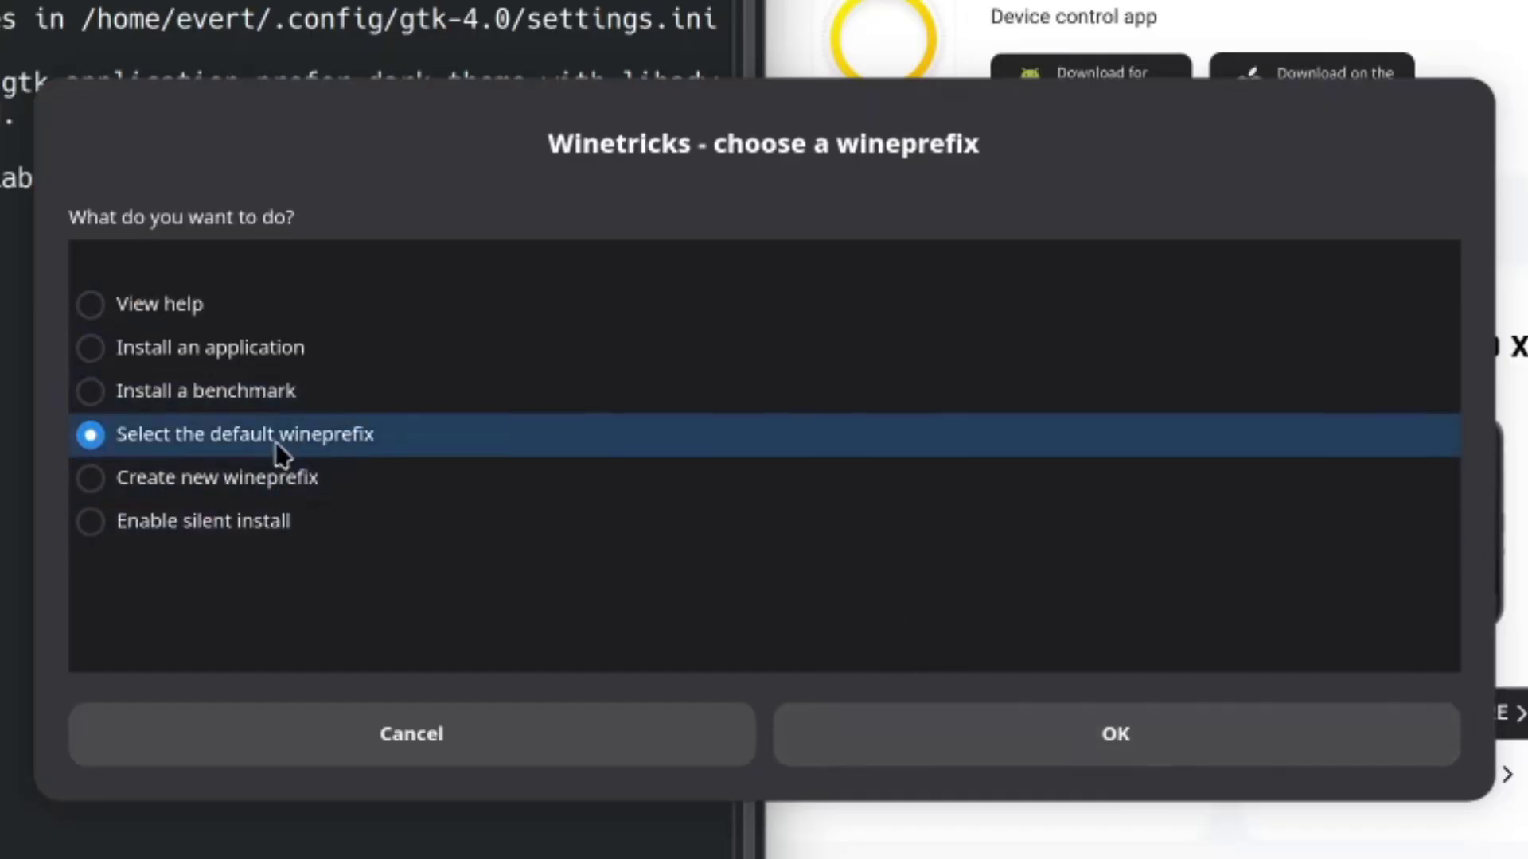
{"action": "left_click", "coordinate": [999, 712]}
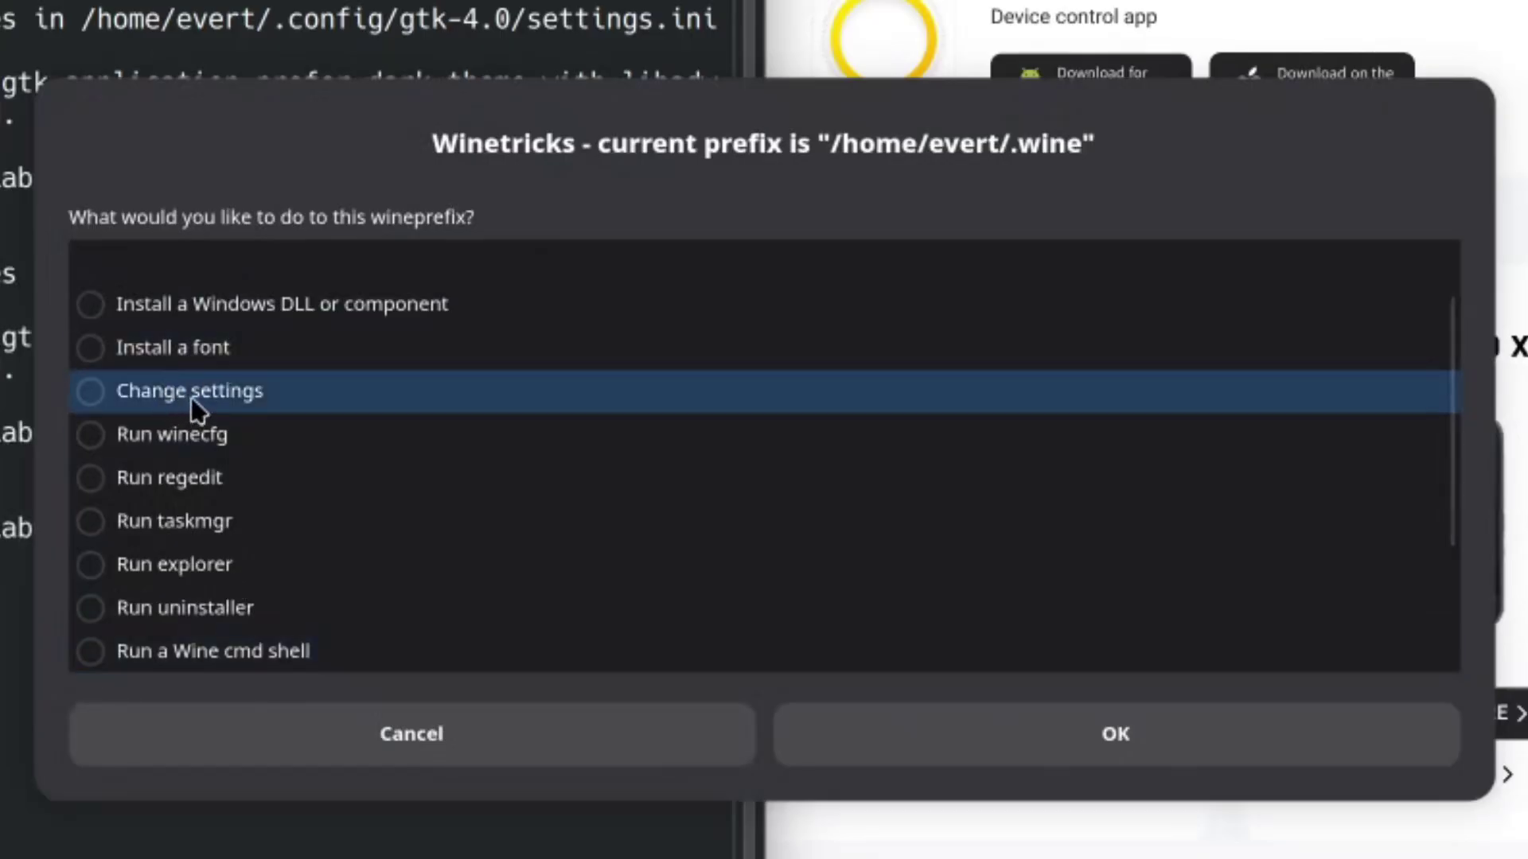
{"action": "left_click", "coordinate": [191, 395]}
{"action": "left_click", "coordinate": [1032, 740]}
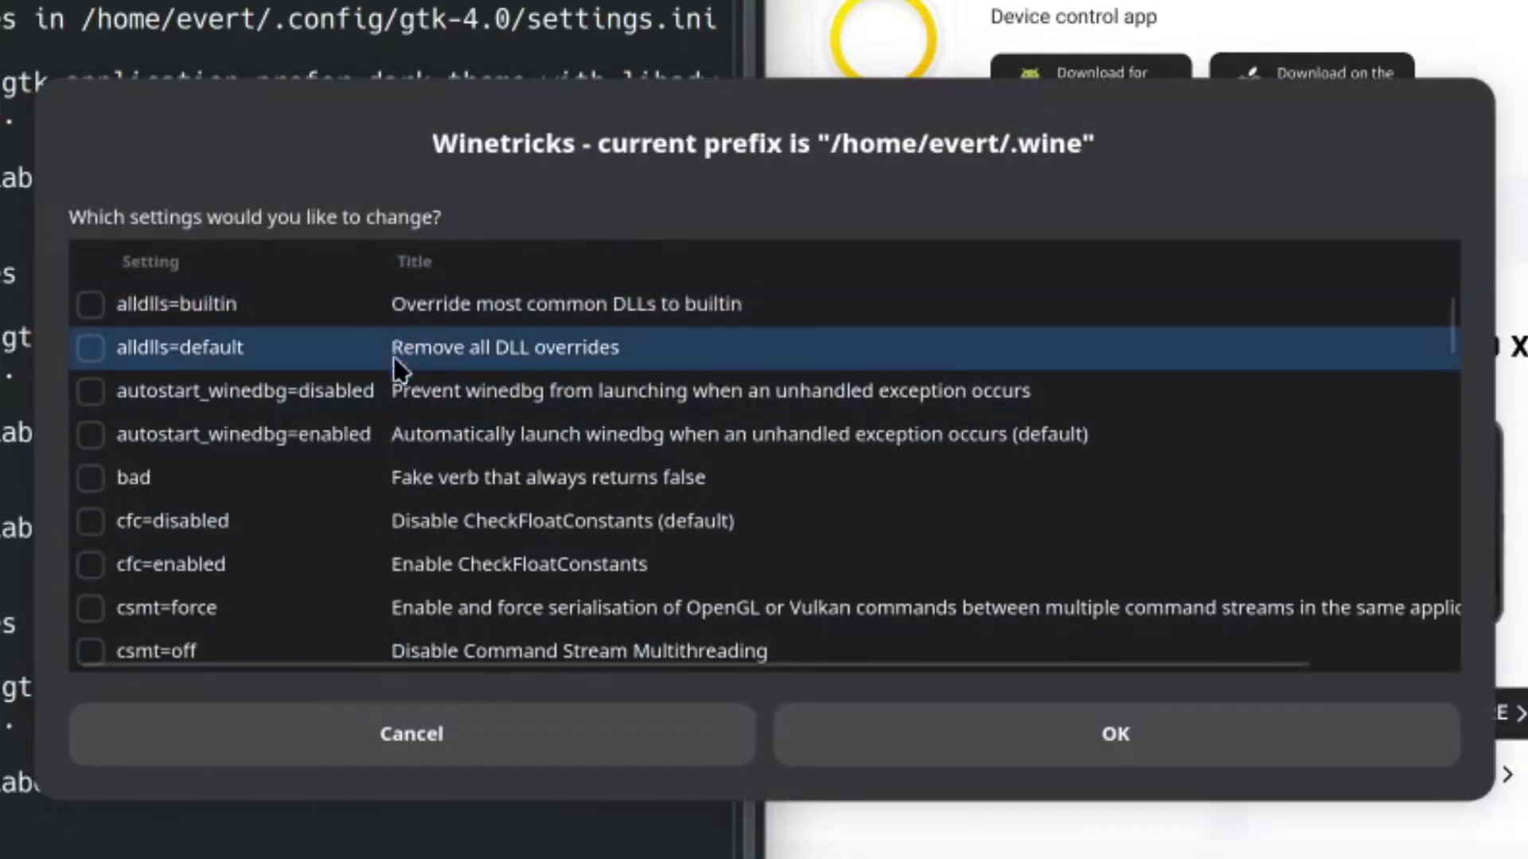
Tick the graphics=wayland setting in the winetricks list.
{"action": "scroll", "coordinate": [341, 475], "scroll_direction": "down", "scroll_amount": 3}
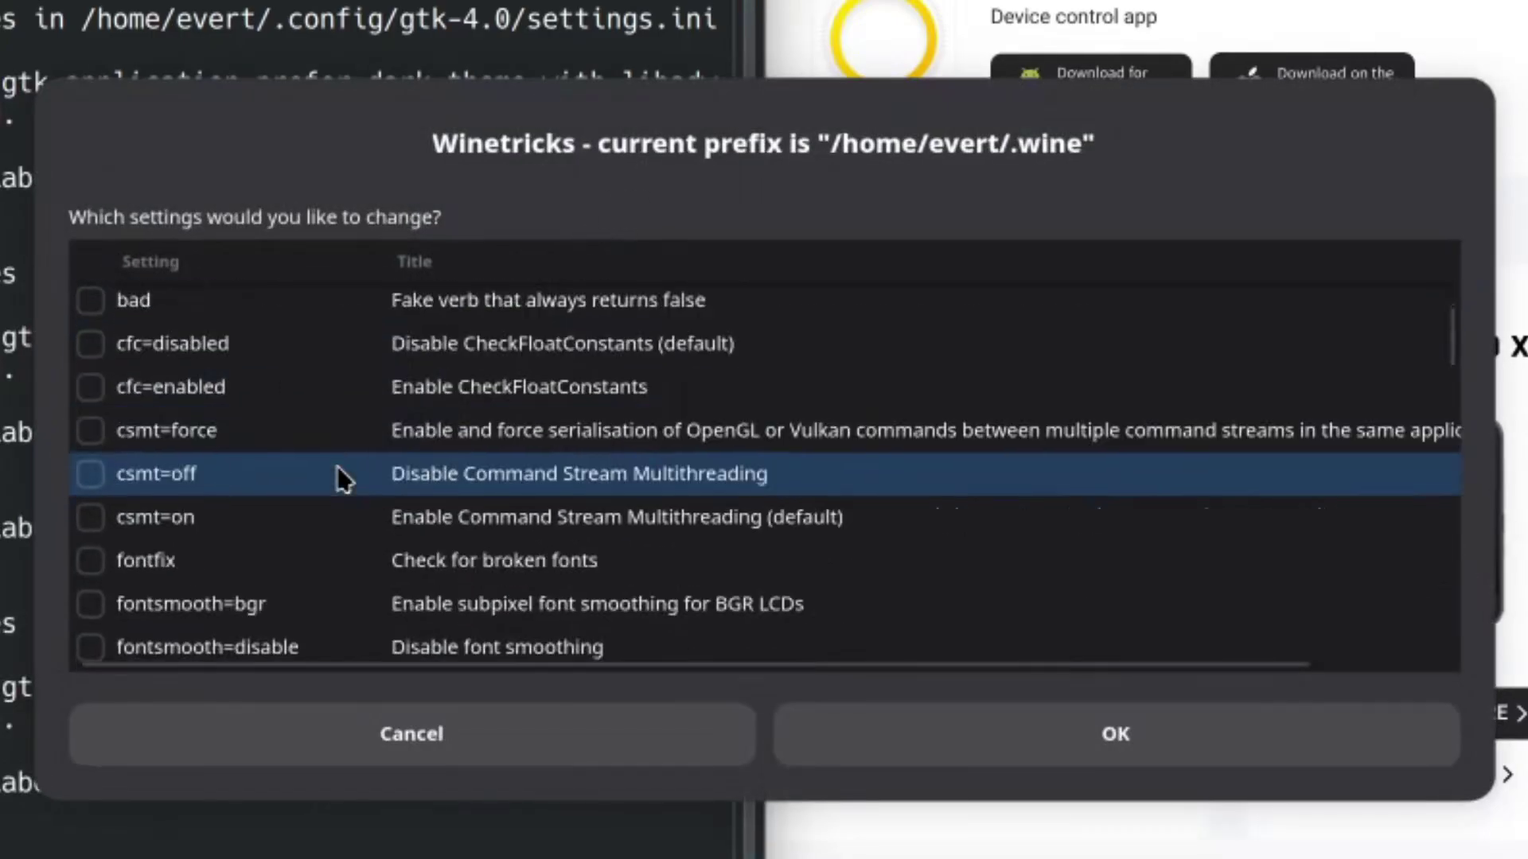
{"action": "scroll", "coordinate": [338, 475], "scroll_direction": "down", "scroll_amount": 4}
{"action": "scroll", "coordinate": [339, 470], "scroll_direction": "down", "scroll_amount": 4}
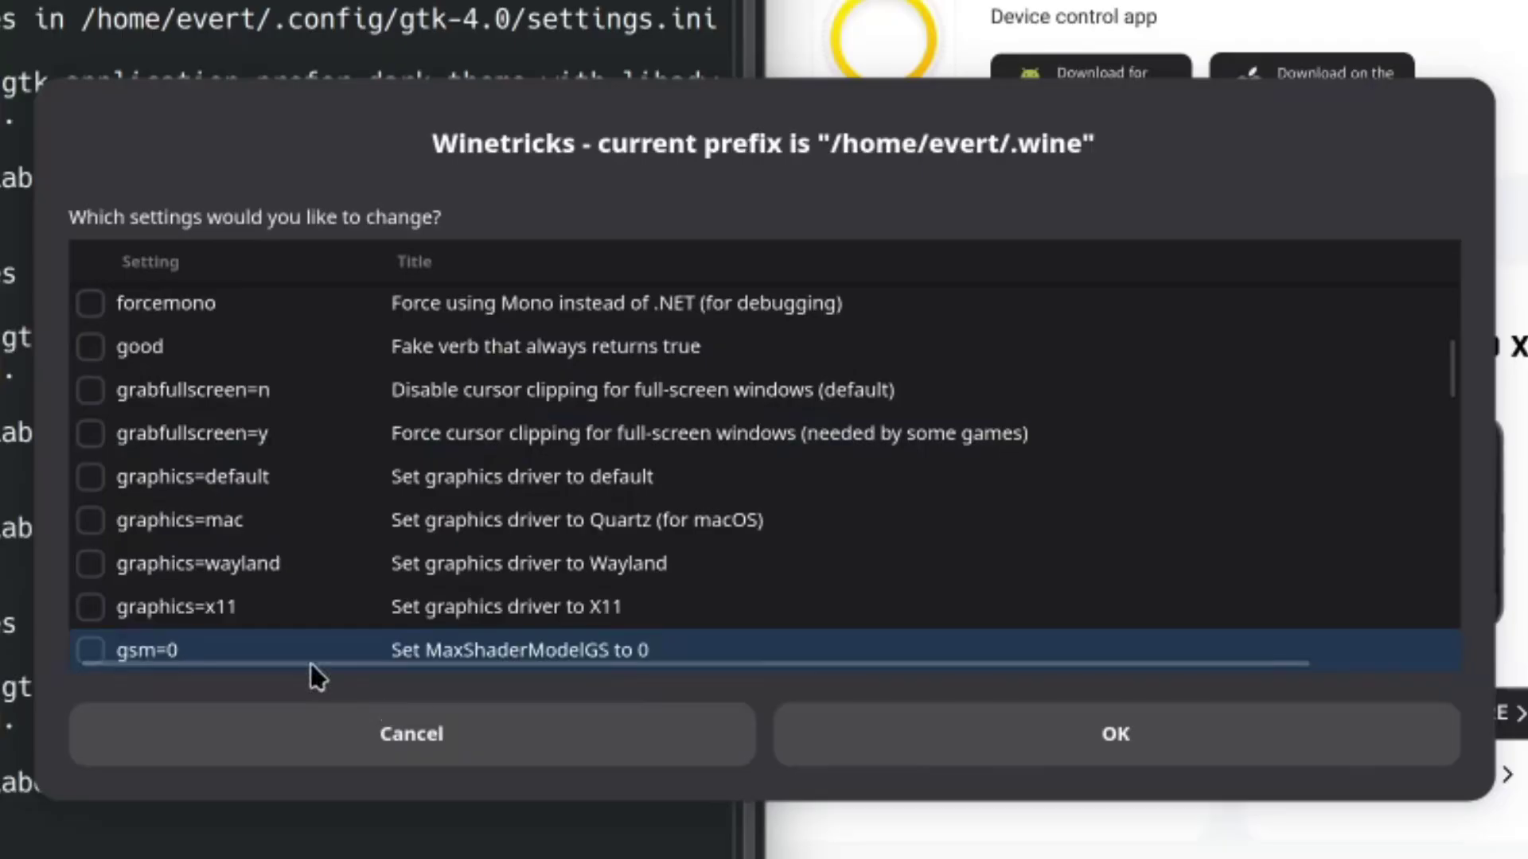
{"action": "left_click", "coordinate": [90, 564]}
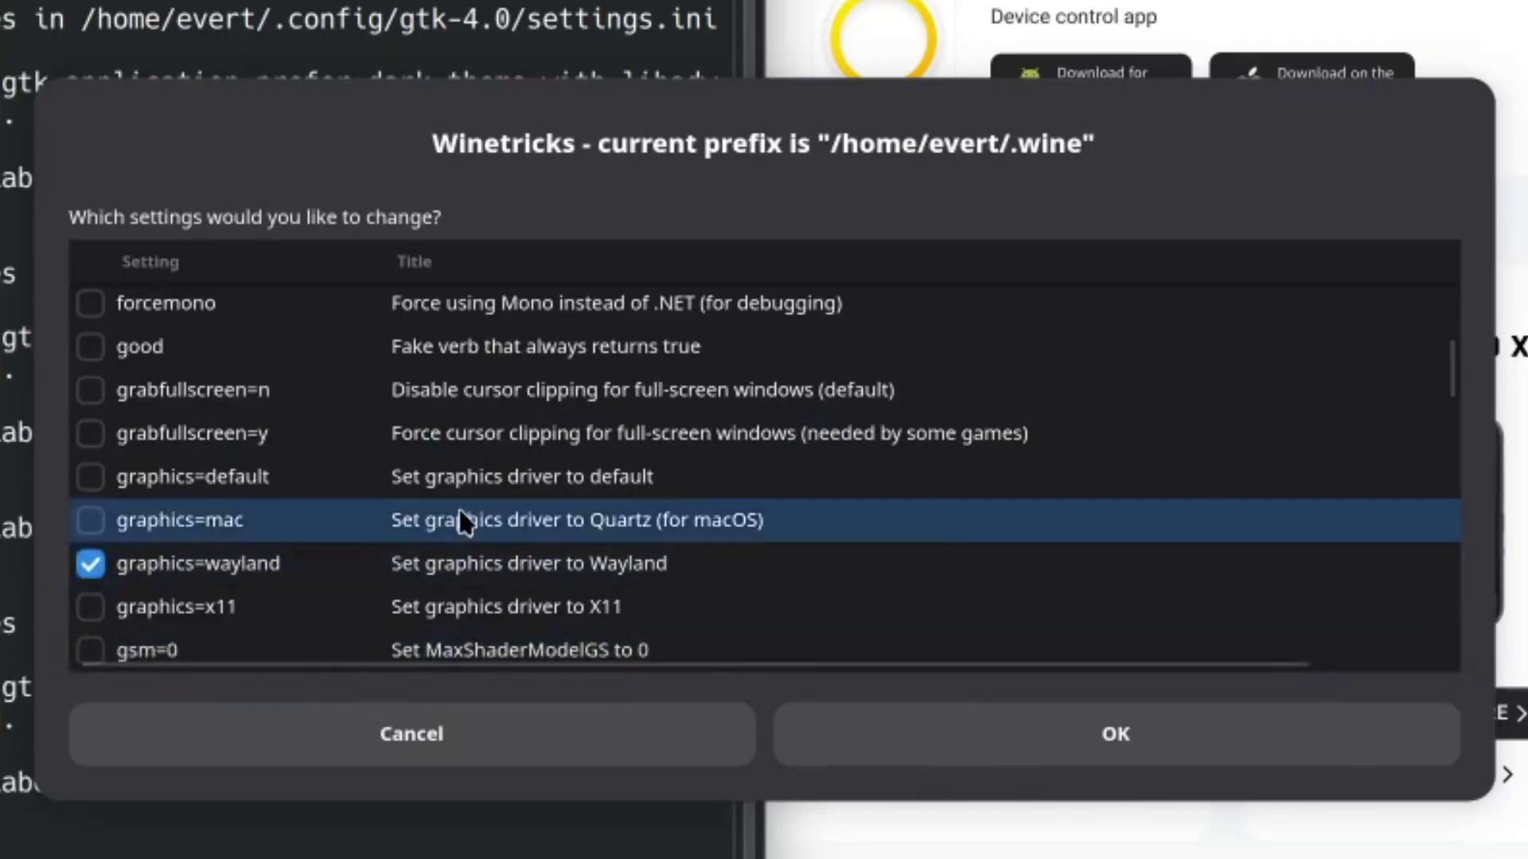
Tick renderer=vulkan as well and apply both prefix settings.
{"action": "scroll", "coordinate": [462, 517], "scroll_direction": "down", "scroll_amount": 5}
{"action": "scroll", "coordinate": [460, 517], "scroll_direction": "down", "scroll_amount": 2}
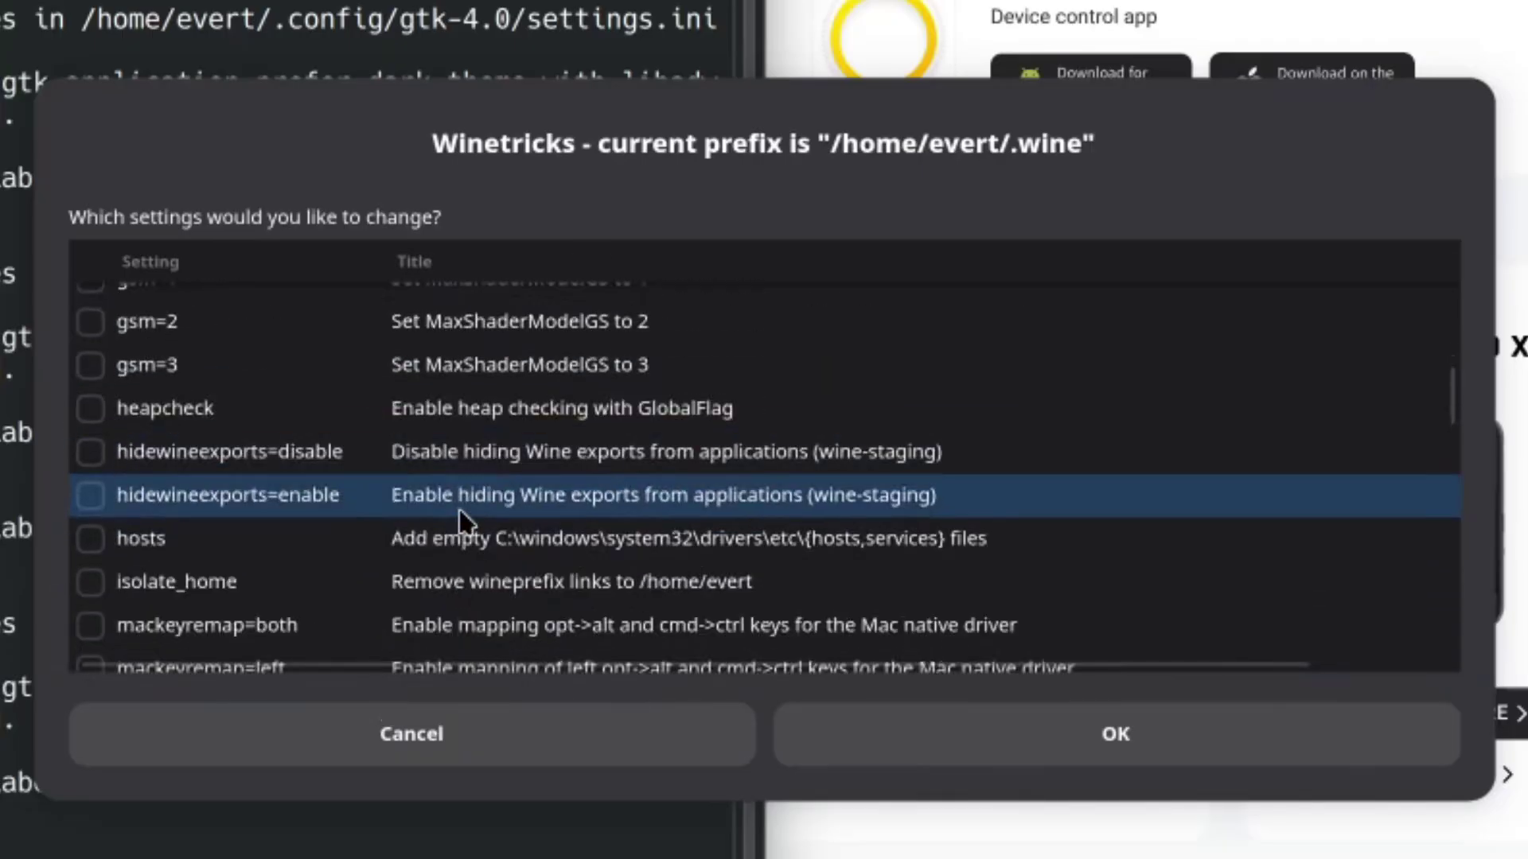
{"action": "scroll", "coordinate": [460, 509], "scroll_direction": "down", "scroll_amount": 4}
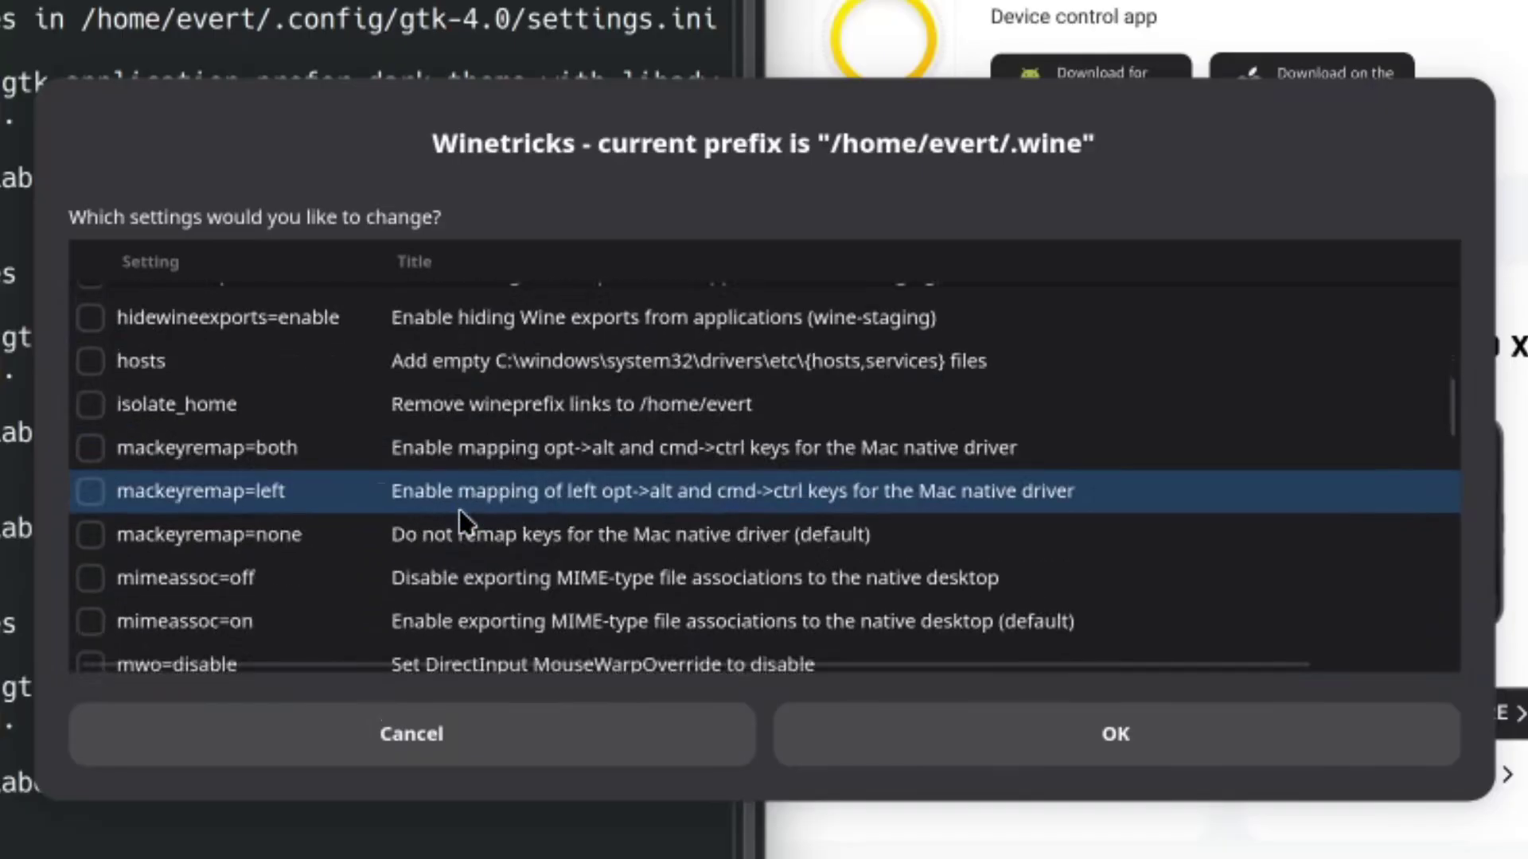
{"action": "scroll", "coordinate": [460, 509], "scroll_direction": "down", "scroll_amount": 2}
{"action": "scroll", "coordinate": [460, 514], "scroll_direction": "down", "scroll_amount": 6}
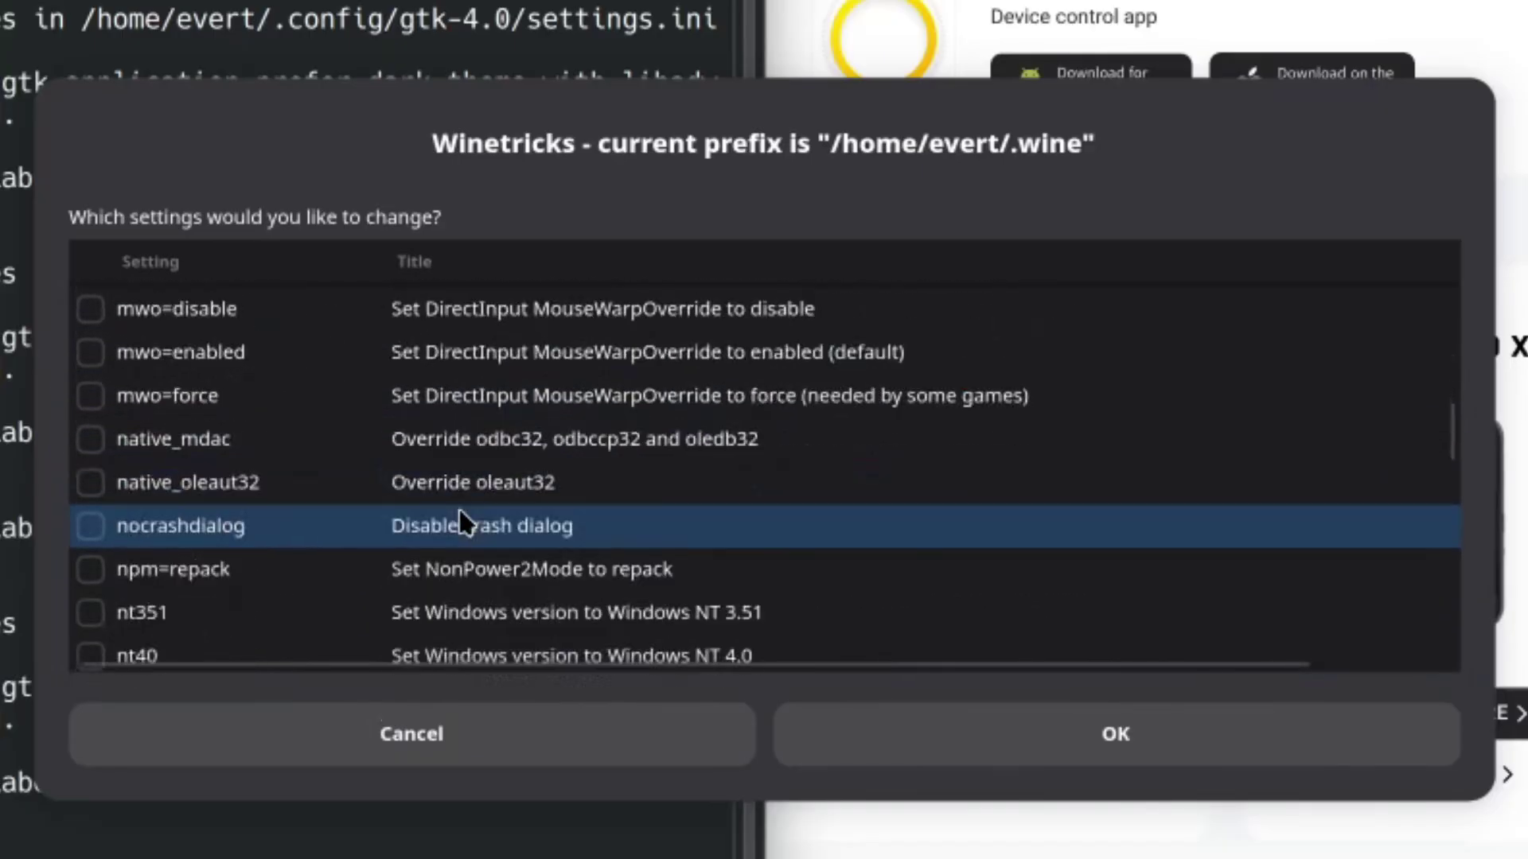
{"action": "scroll", "coordinate": [460, 521], "scroll_direction": "down", "scroll_amount": 5}
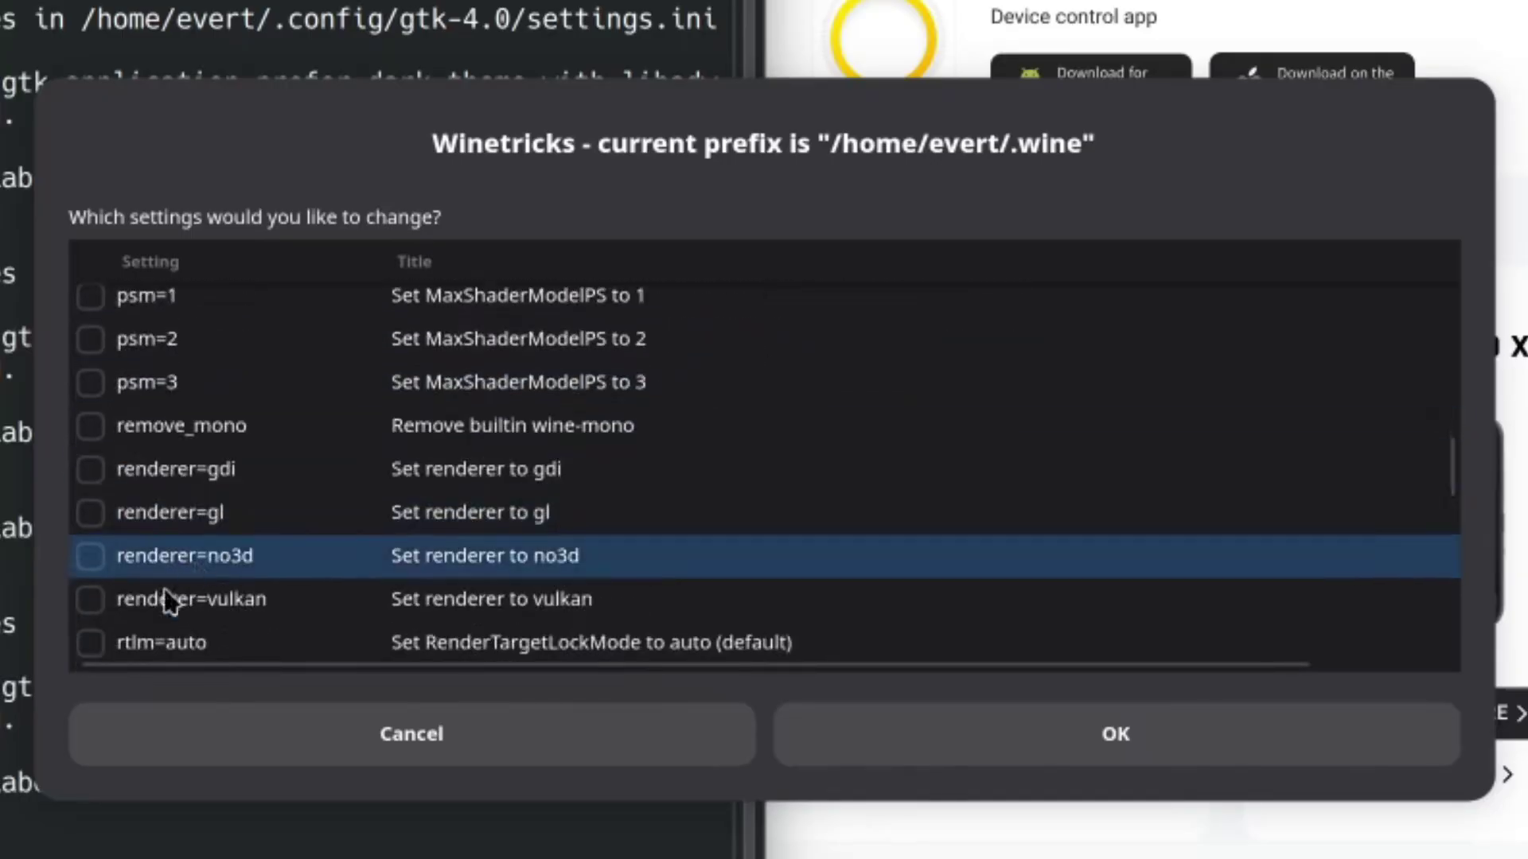
{"action": "left_click", "coordinate": [90, 599]}
{"action": "scroll", "coordinate": [561, 510], "scroll_direction": "down", "scroll_amount": 1}
{"action": "scroll", "coordinate": [560, 499], "scroll_direction": "down", "scroll_amount": 1}
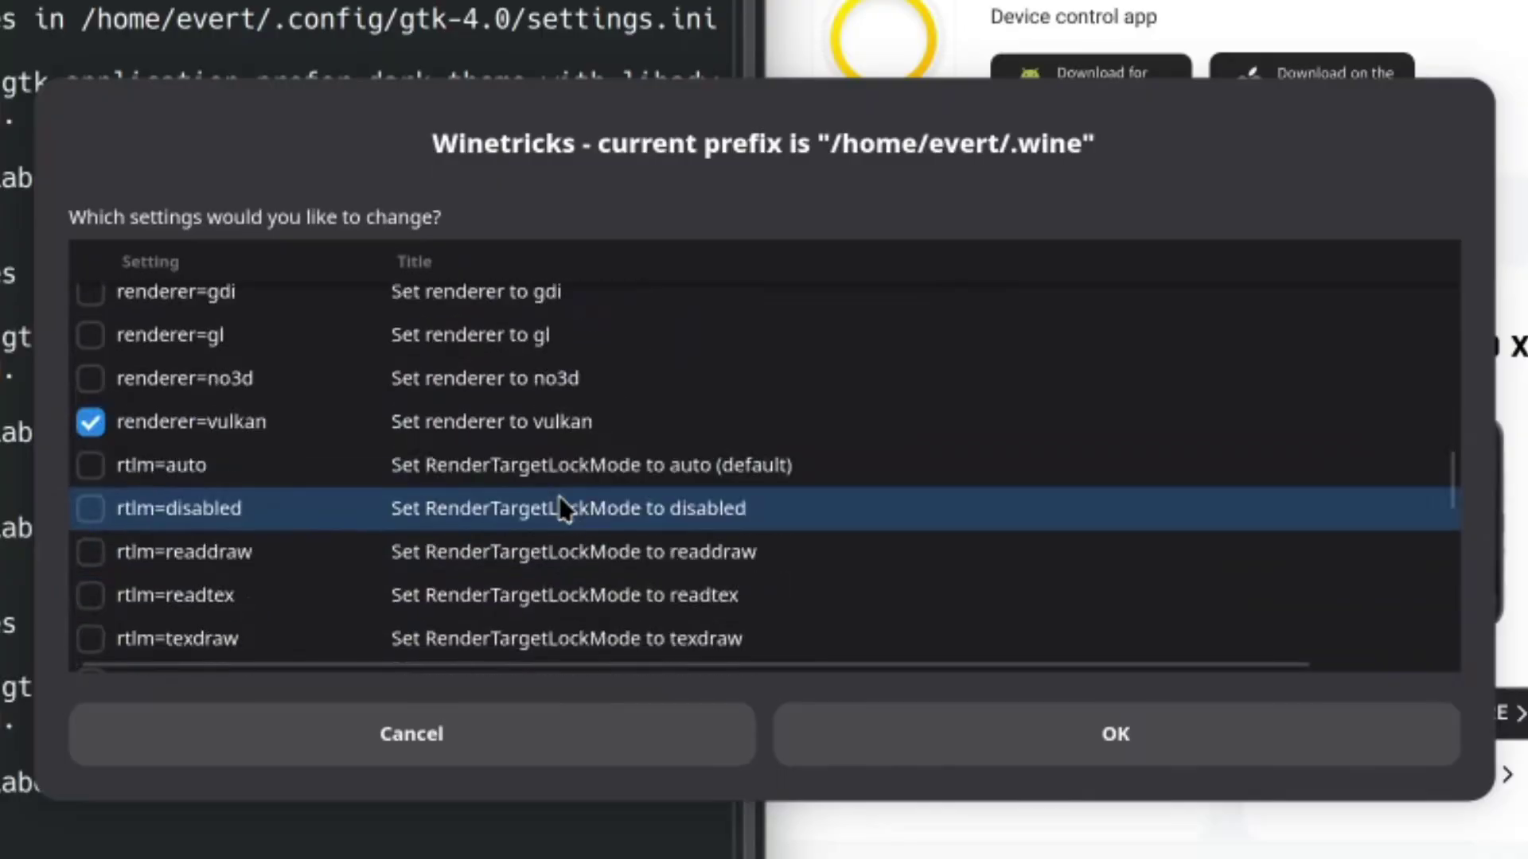
{"action": "scroll", "coordinate": [560, 499], "scroll_direction": "down", "scroll_amount": 5}
{"action": "scroll", "coordinate": [558, 495], "scroll_direction": "down", "scroll_amount": 2}
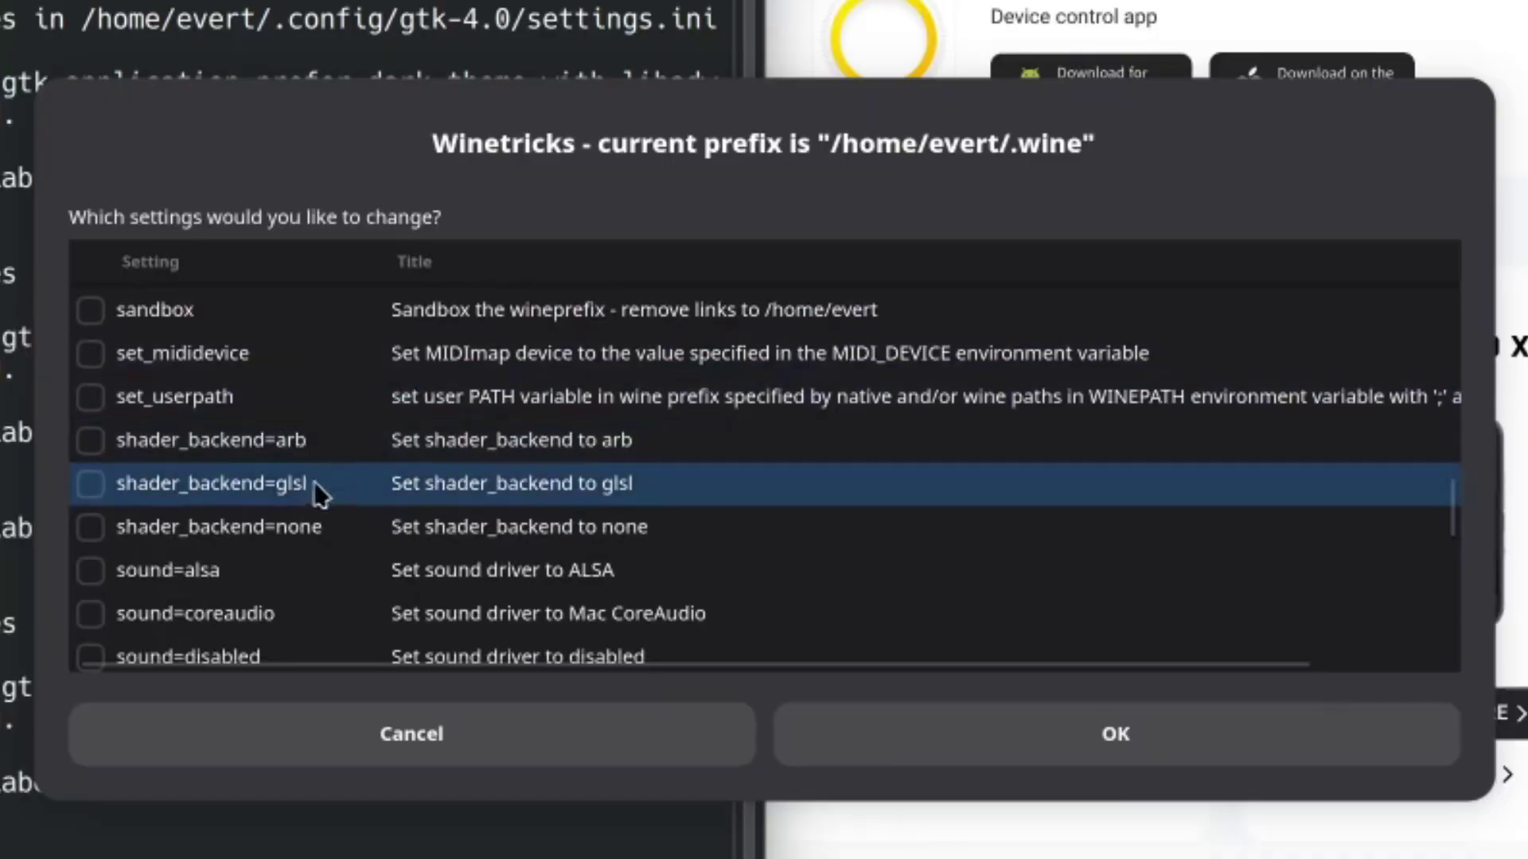
{"action": "scroll", "coordinate": [475, 461], "scroll_direction": "down", "scroll_amount": 2}
{"action": "scroll", "coordinate": [476, 460], "scroll_direction": "down", "scroll_amount": 7}
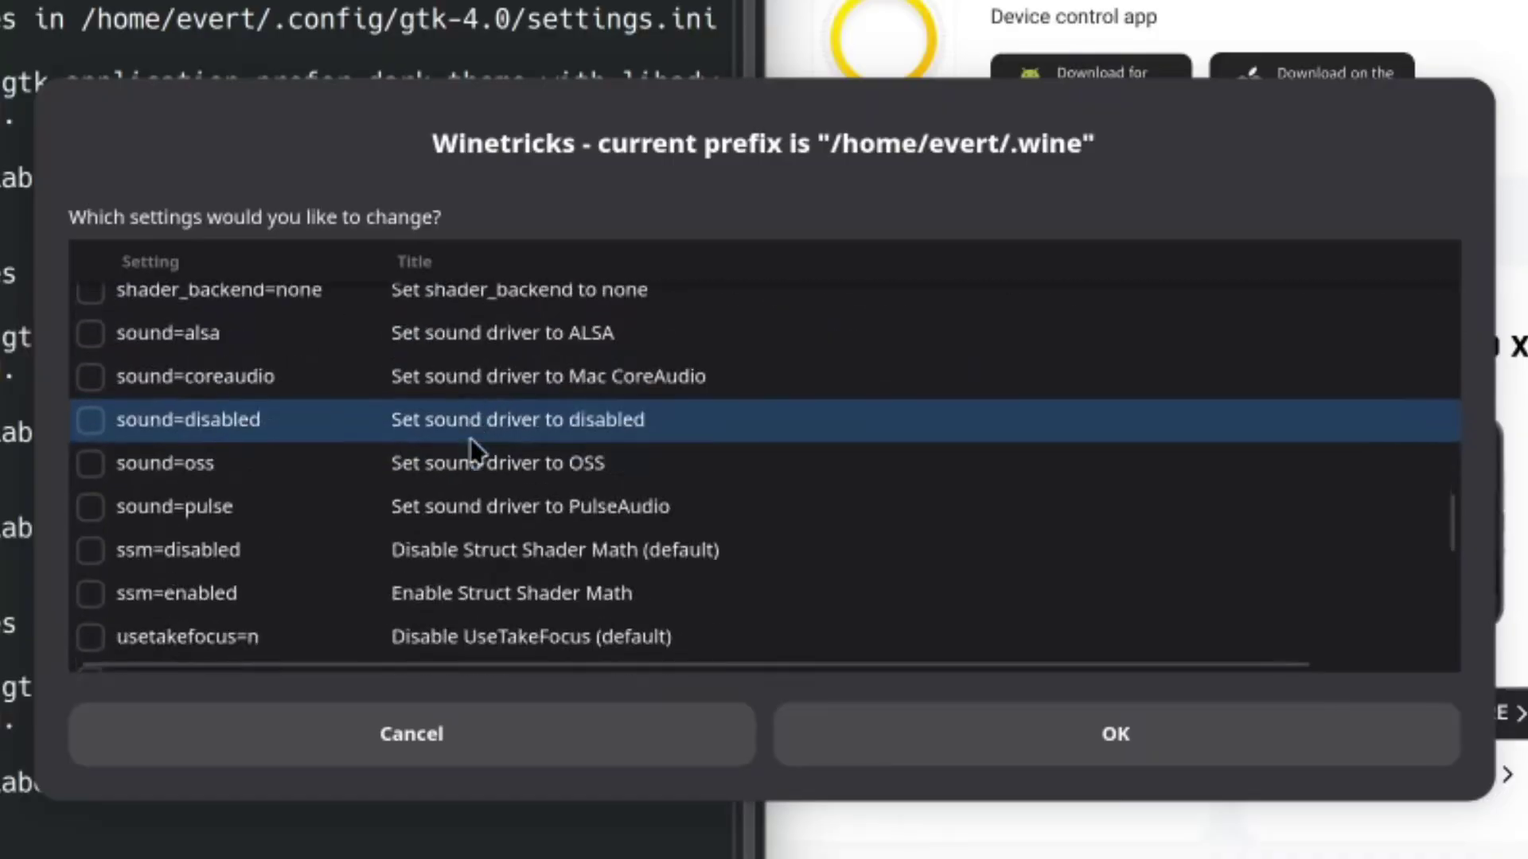
{"action": "scroll", "coordinate": [445, 414], "scroll_direction": "down", "scroll_amount": 3}
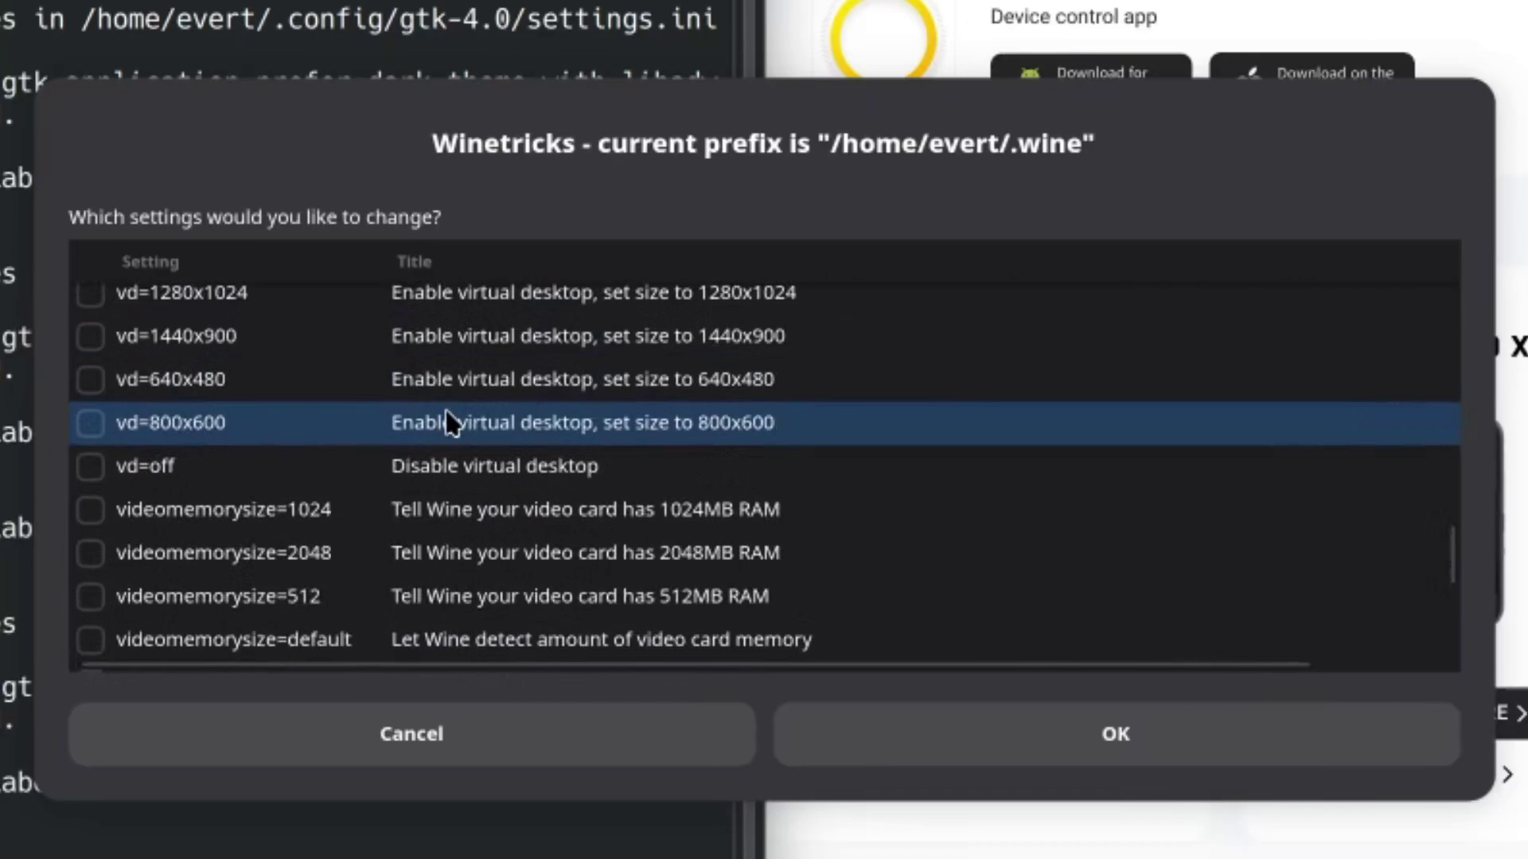
{"action": "scroll", "coordinate": [445, 410], "scroll_direction": "up", "scroll_amount": 3}
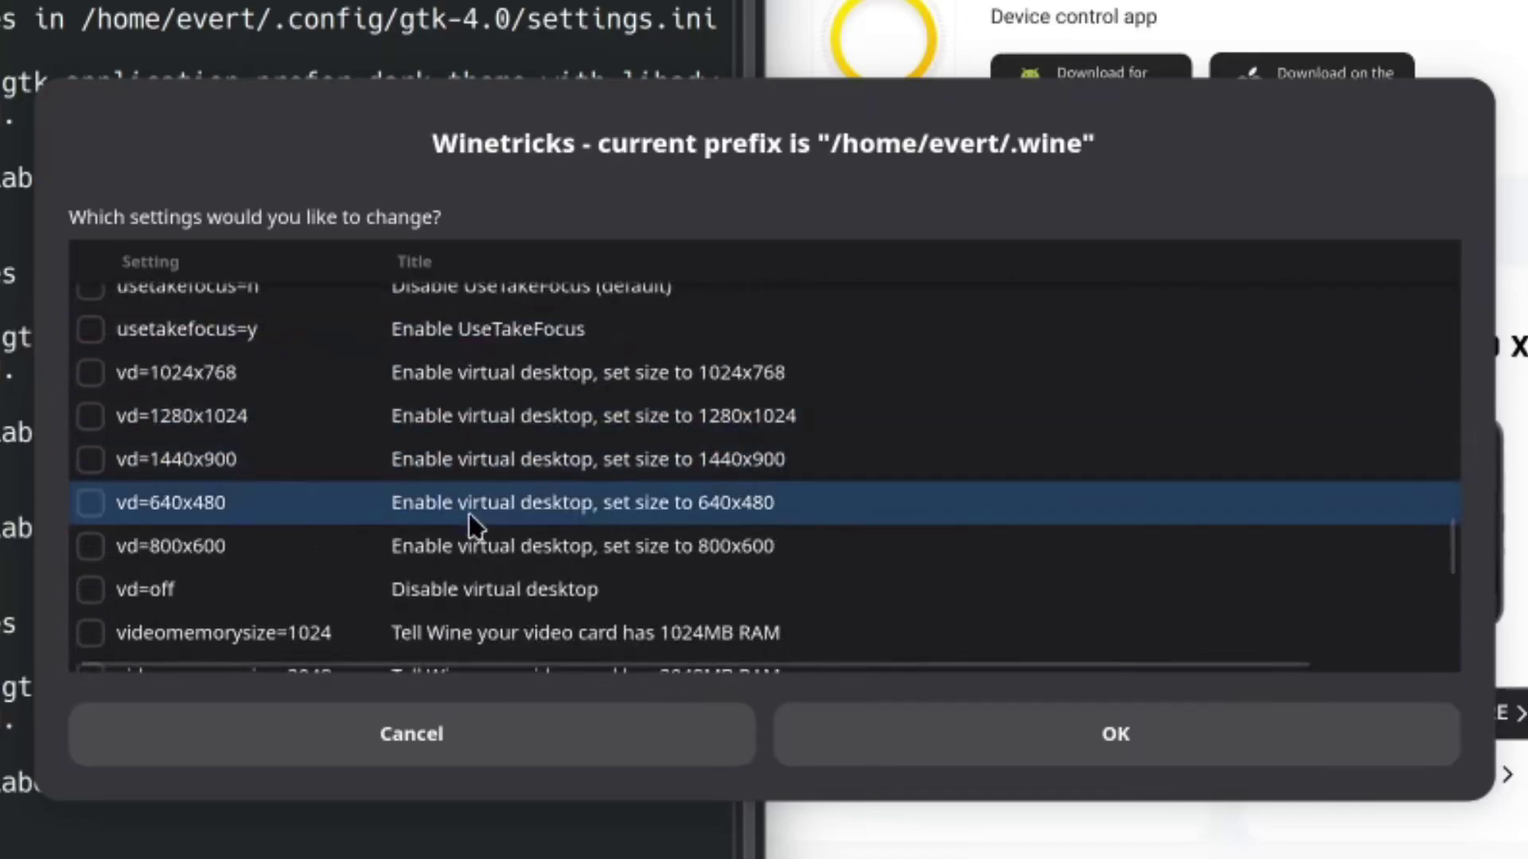
{"action": "scroll", "coordinate": [474, 504], "scroll_direction": "down", "scroll_amount": 8}
{"action": "scroll", "coordinate": [475, 501], "scroll_direction": "down", "scroll_amount": 3}
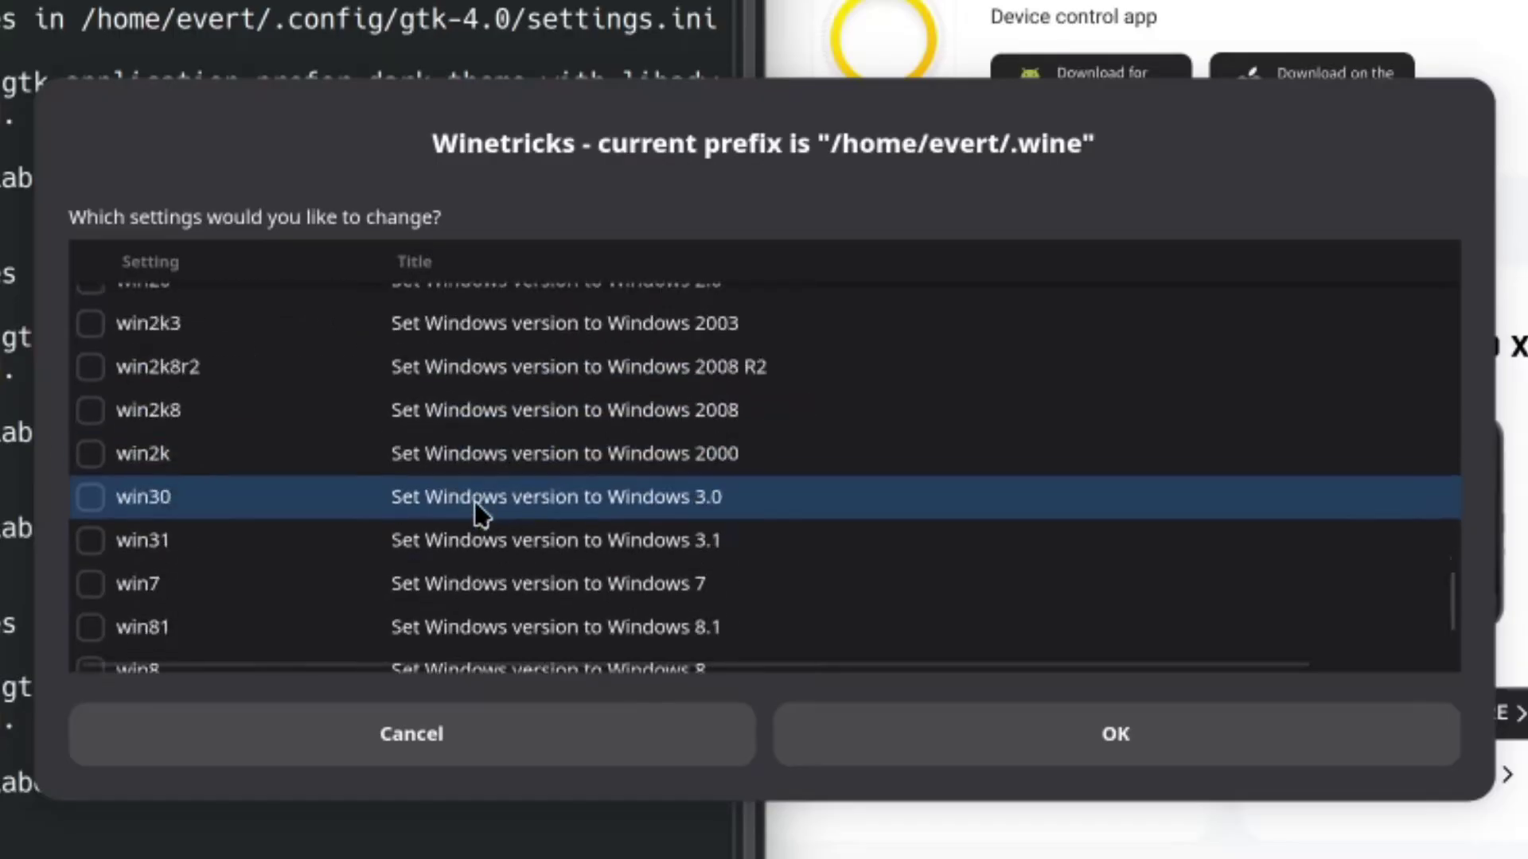
{"action": "left_click", "coordinate": [1028, 738]}
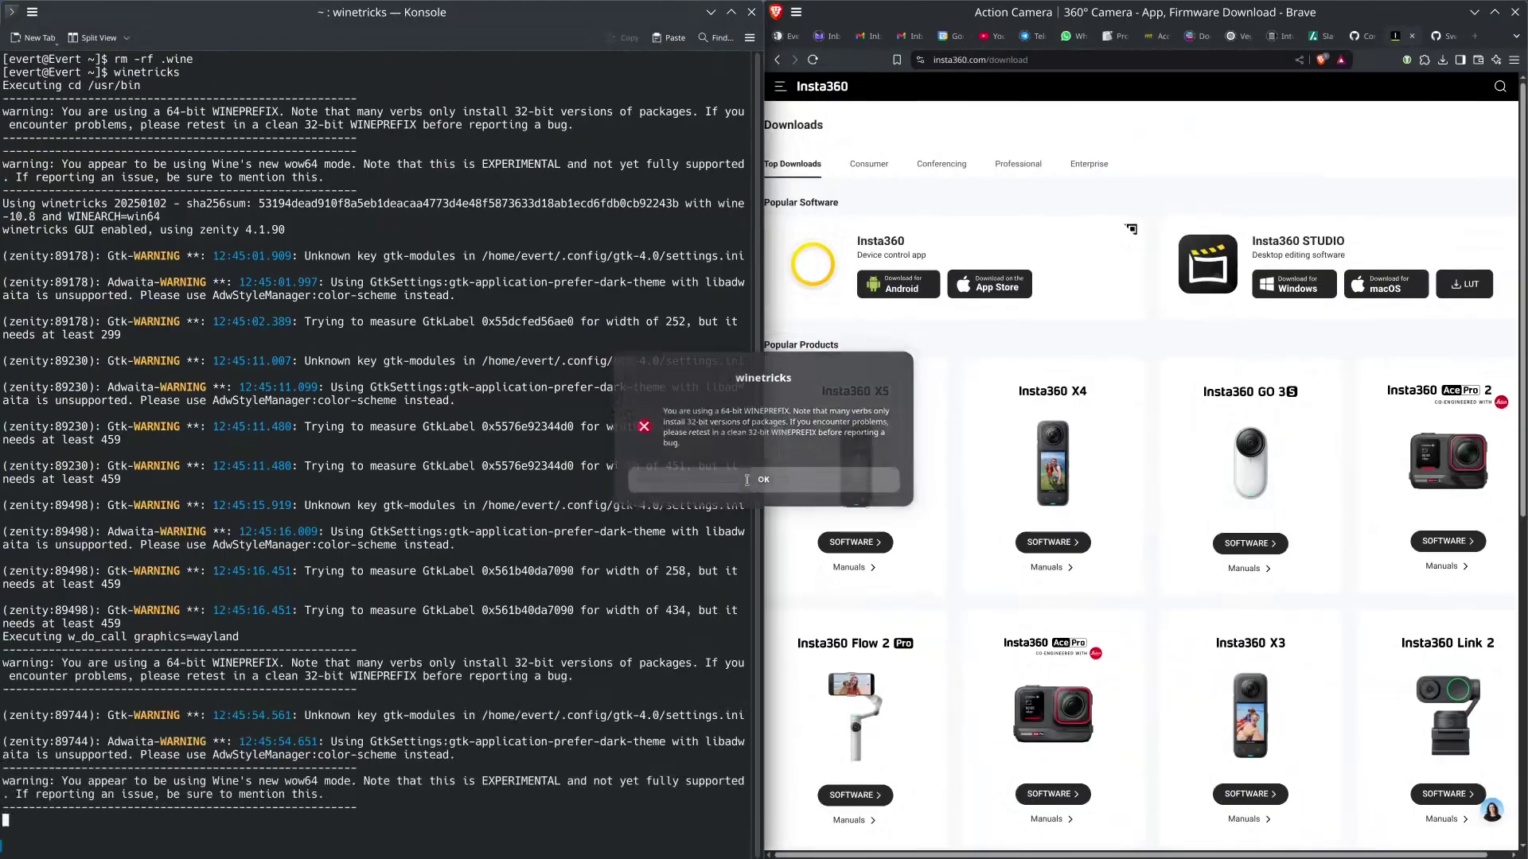
Dismiss the 64-bit and wow64 warnings, then return to the default prefix's actions.
{"action": "left_click", "coordinate": [747, 479]}
{"action": "left_click", "coordinate": [745, 479]}
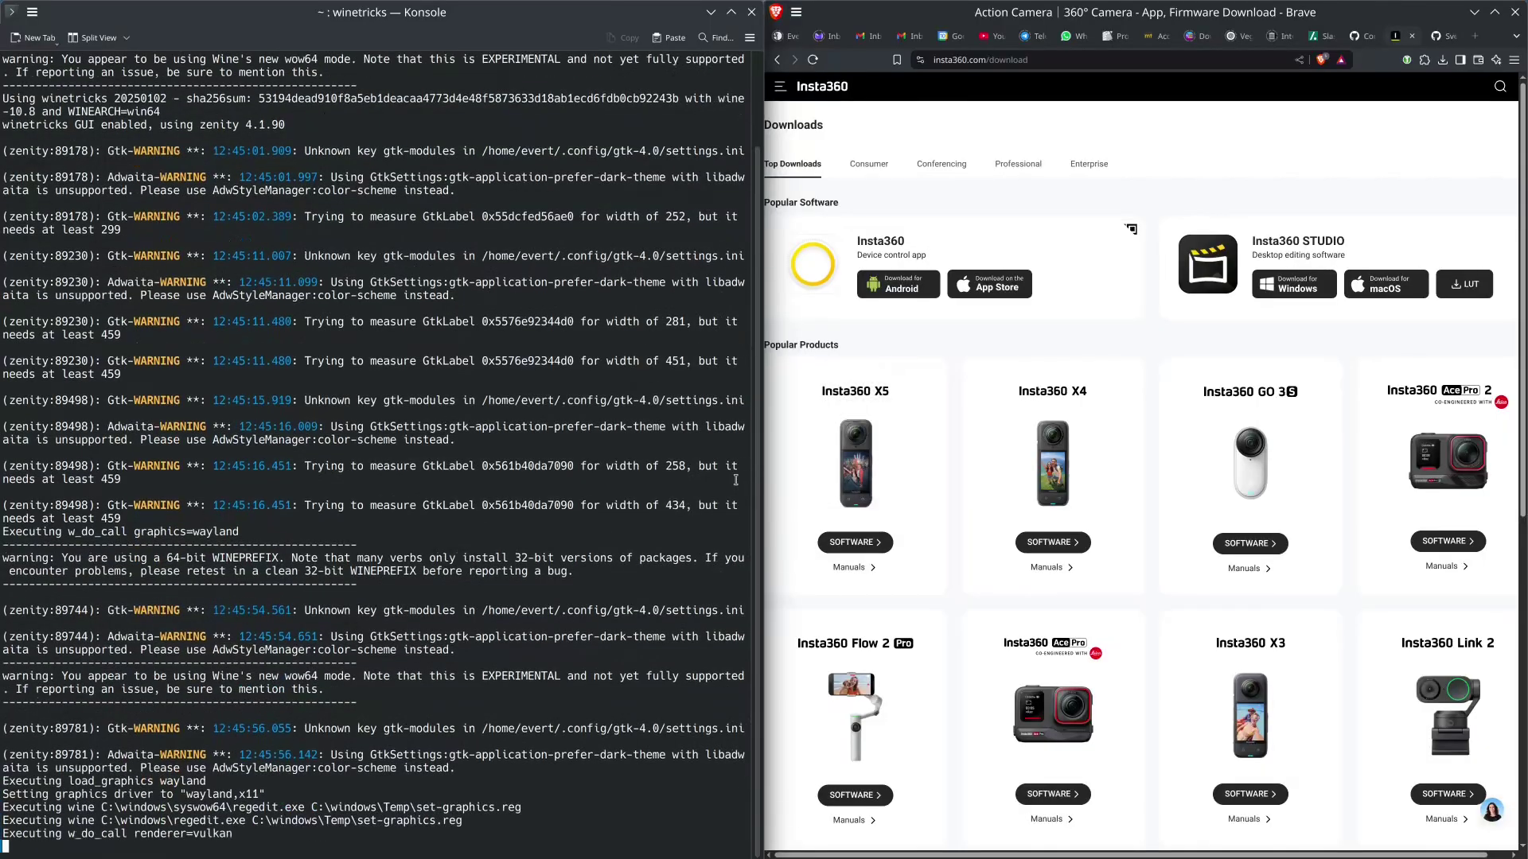
{"action": "left_click", "coordinate": [748, 482]}
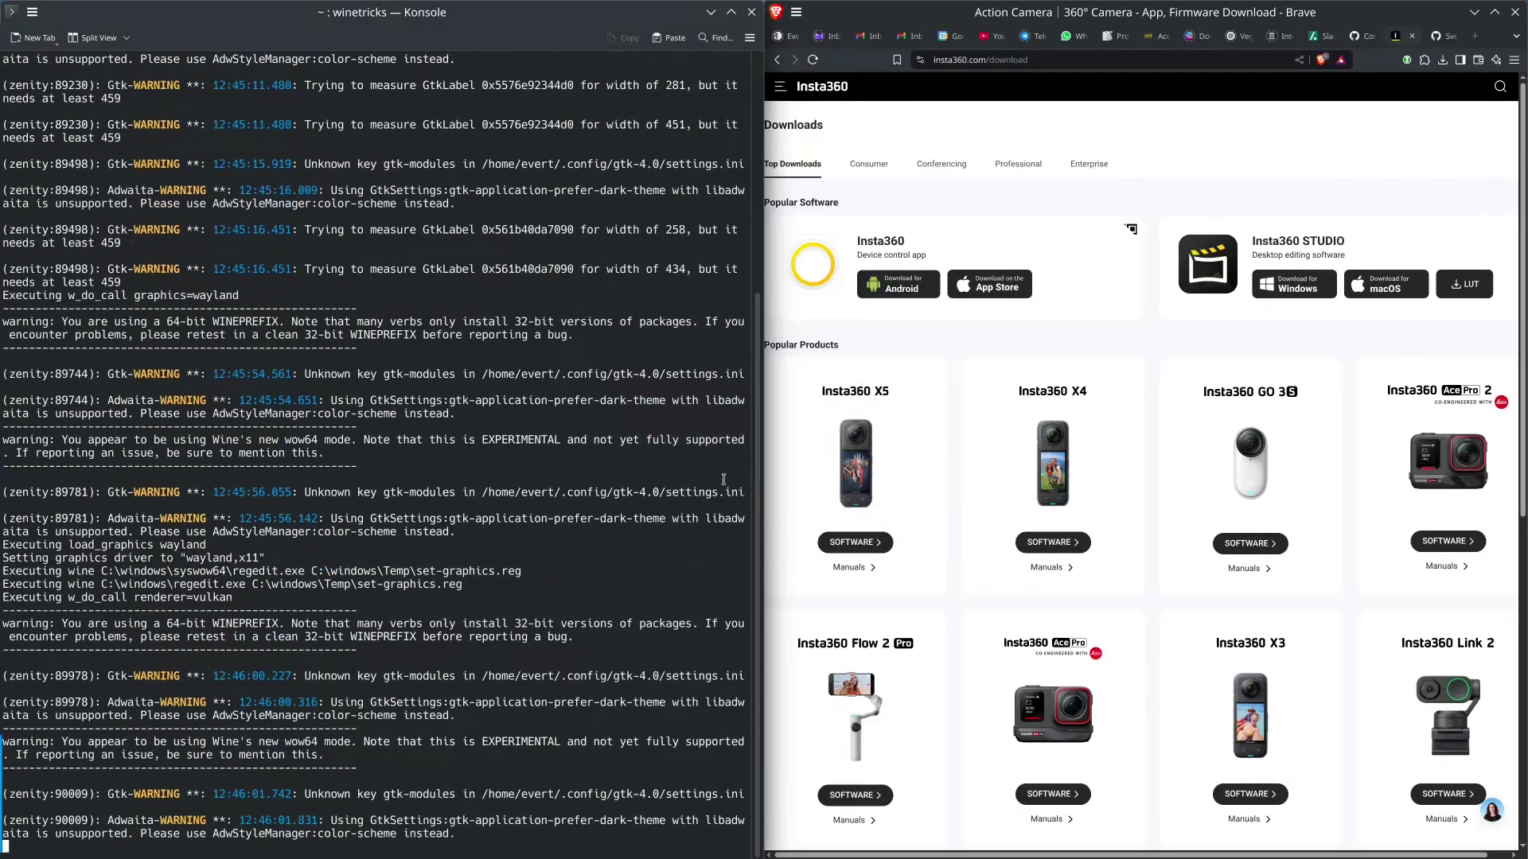
{"action": "left_click", "coordinate": [748, 479]}
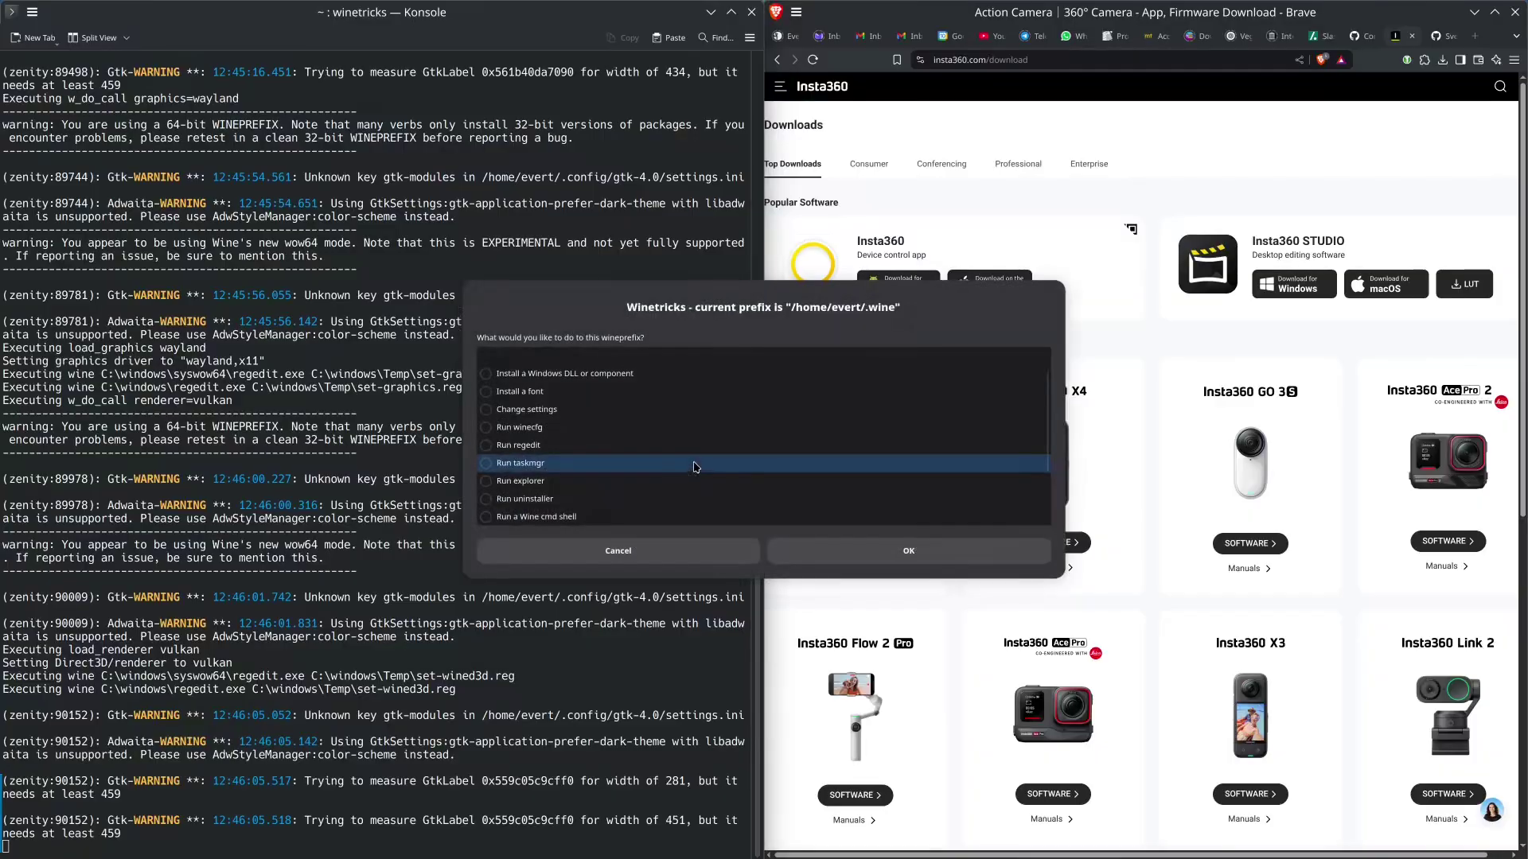
{"action": "left_click", "coordinate": [618, 550]}
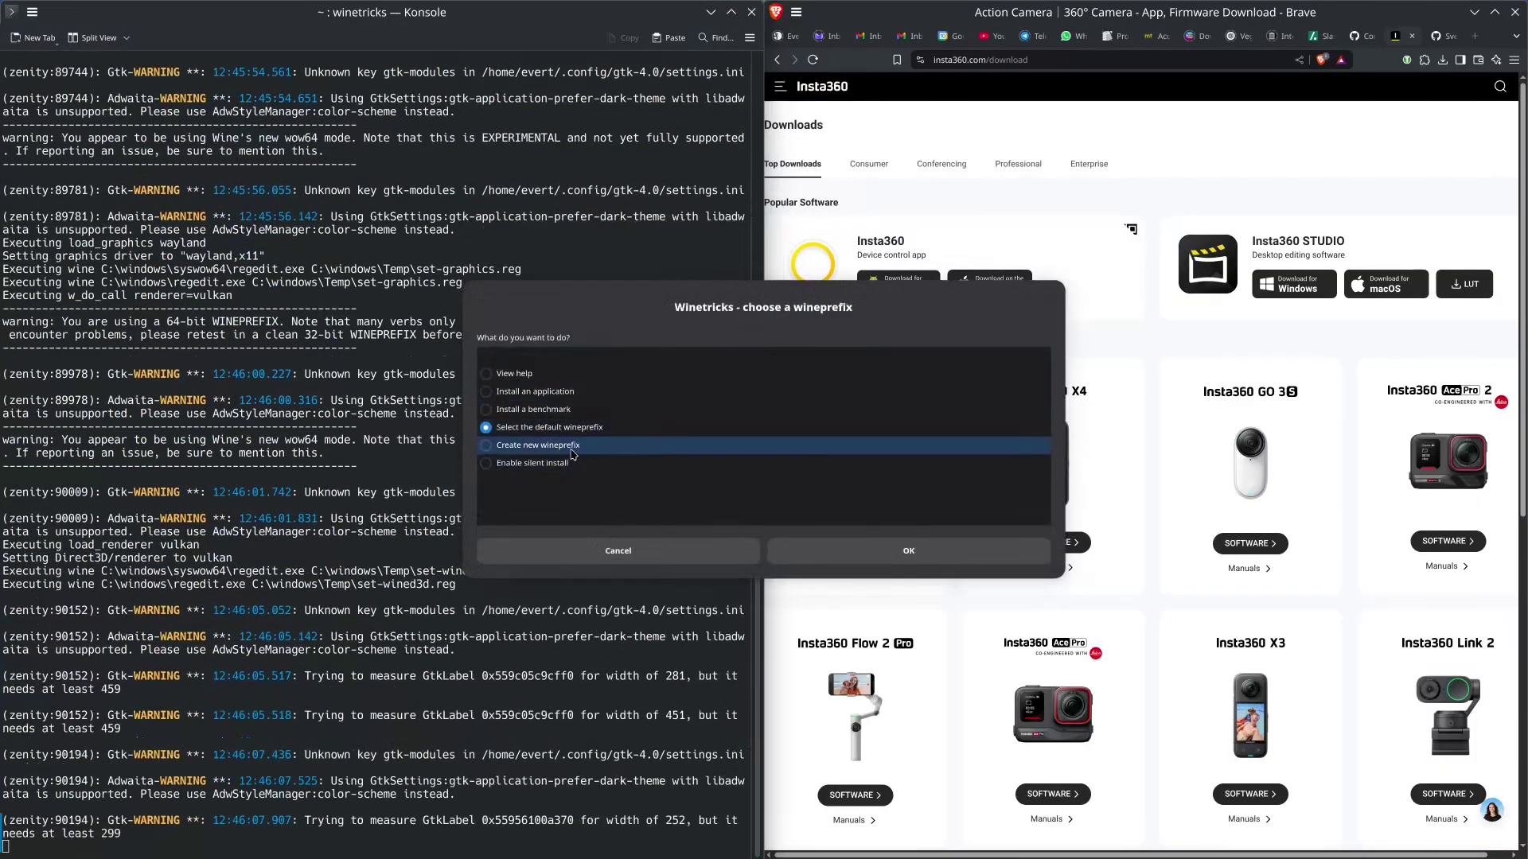
{"action": "key", "text": "Return"}
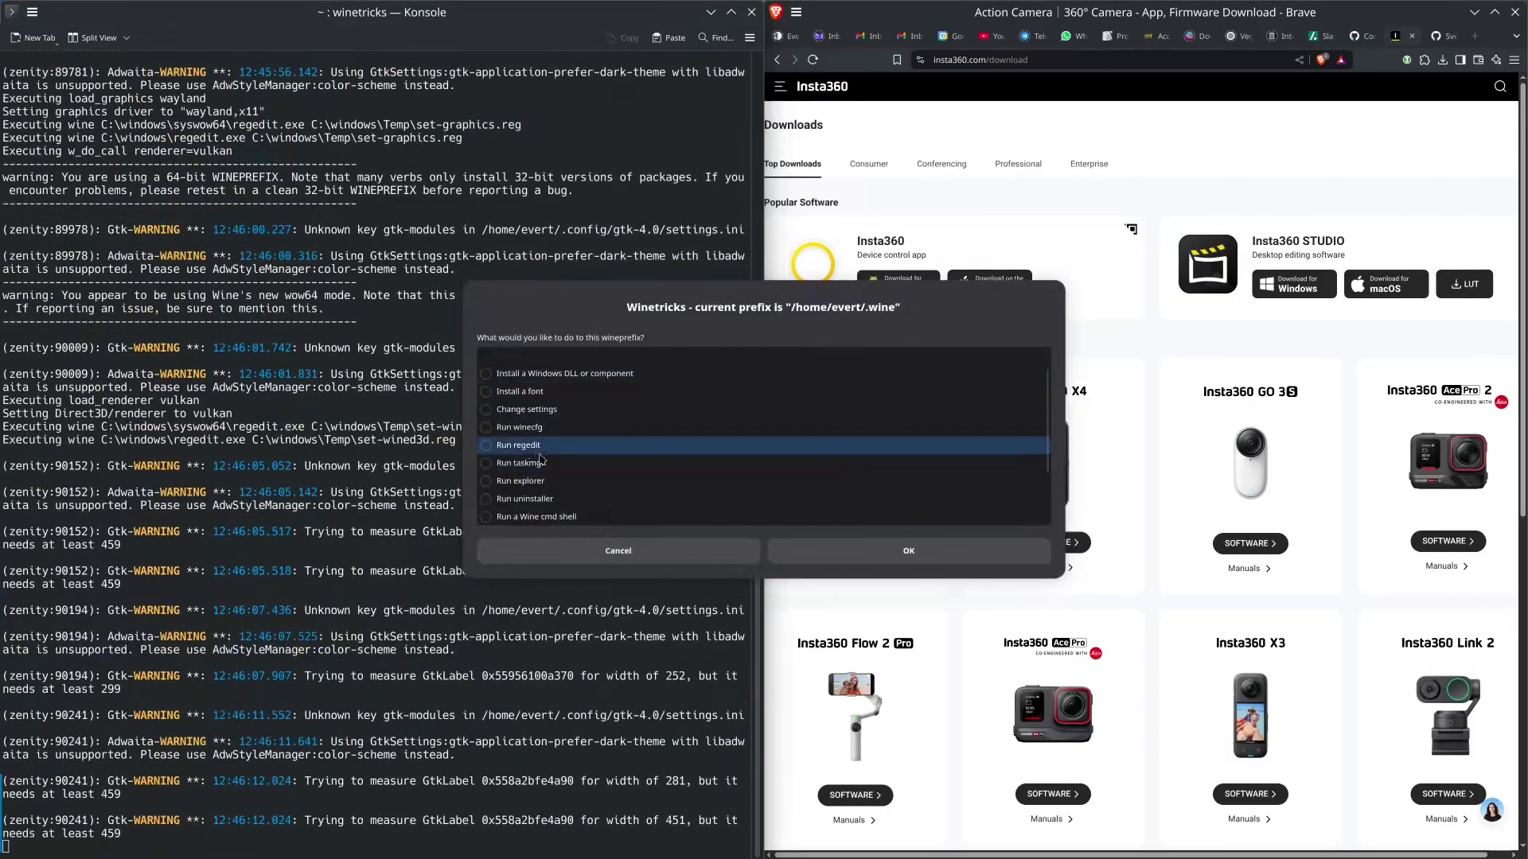
Set winecfg's Graphics screen resolution to 144 dpi, apply, and close winecfg.
{"action": "left_click", "coordinate": [813, 546]}
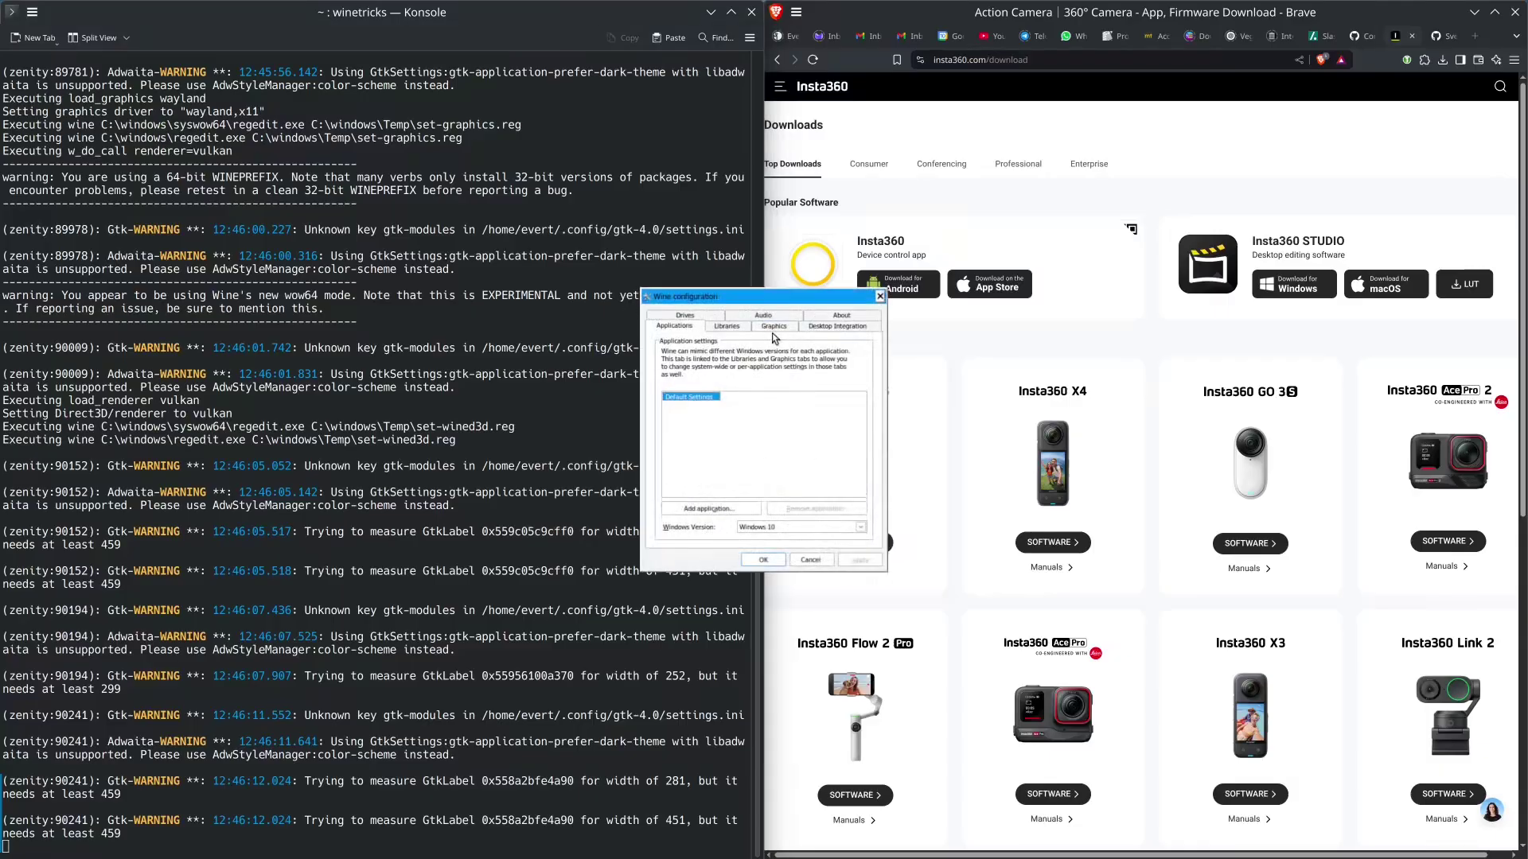
{"action": "left_click", "coordinate": [774, 326]}
{"action": "left_click_drag", "start_coordinate": [665, 442], "coordinate": [690, 442]}
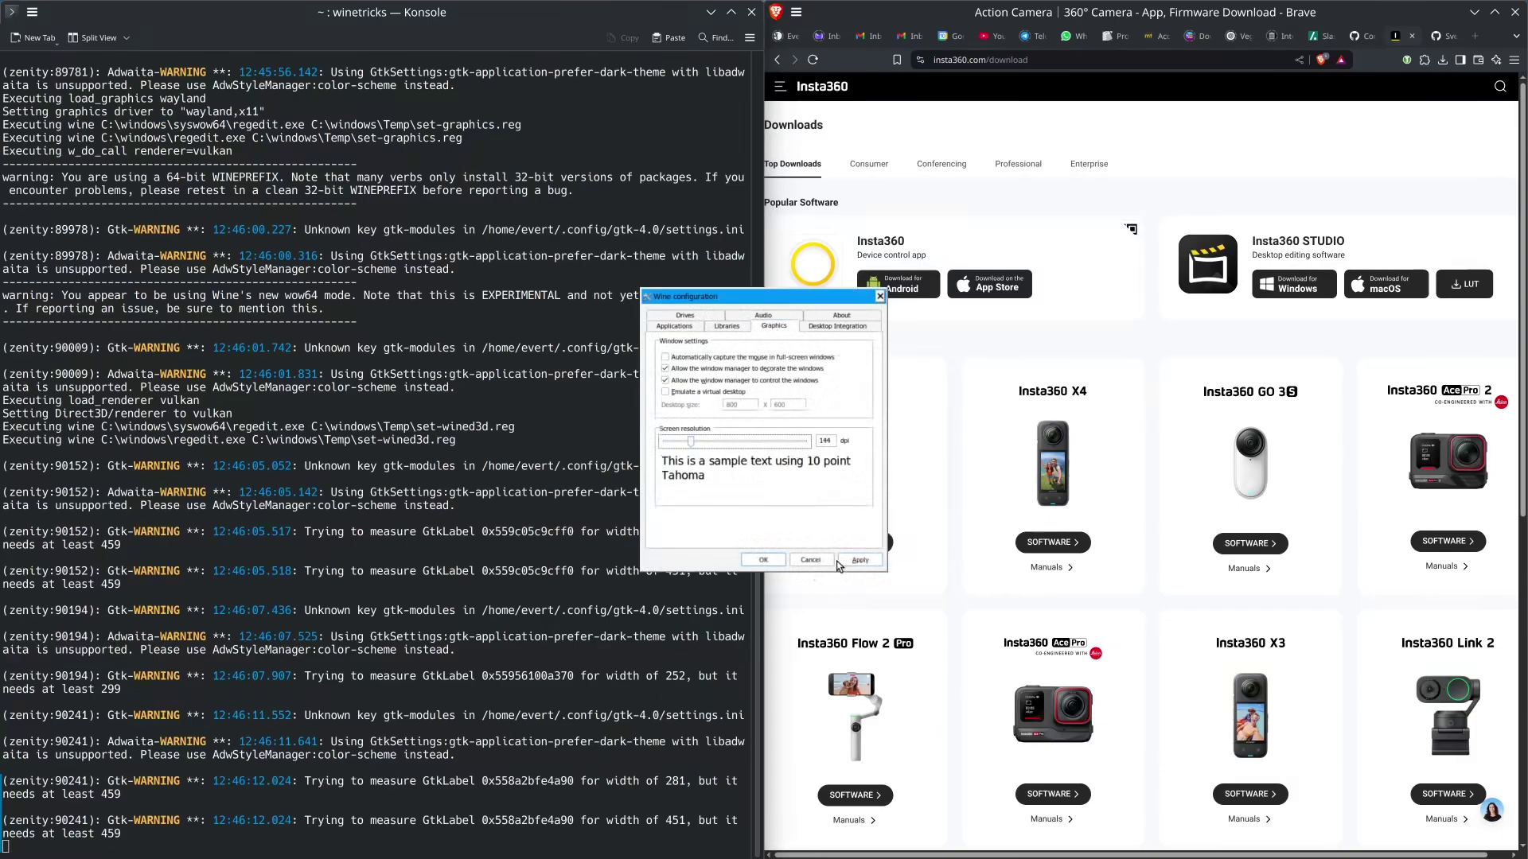
{"action": "left_click", "coordinate": [860, 560]}
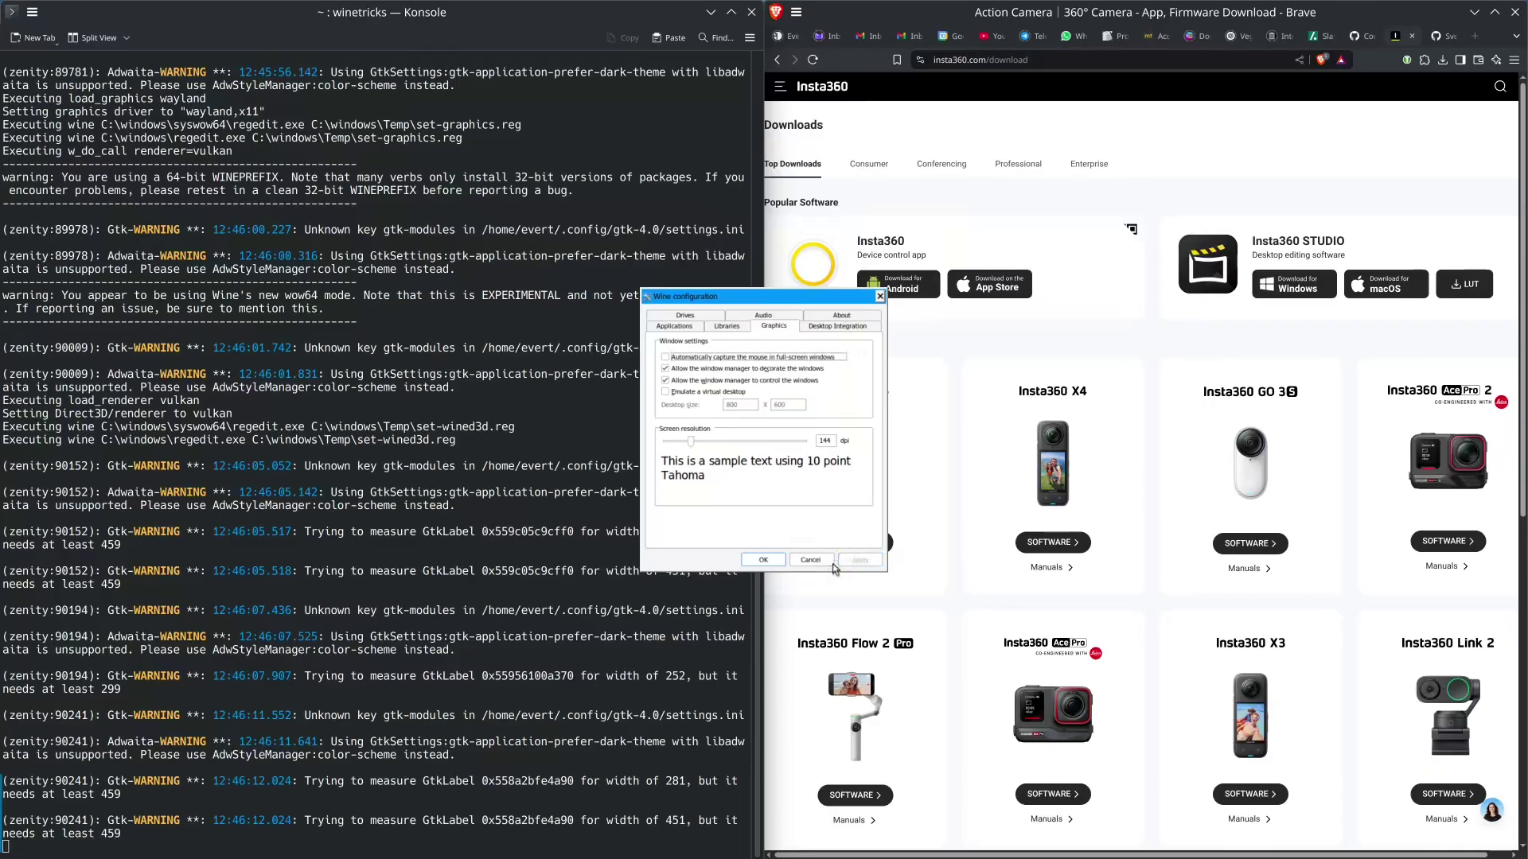
{"action": "left_click", "coordinate": [687, 329]}
{"action": "left_click", "coordinate": [731, 329]}
{"action": "left_click", "coordinate": [766, 328]}
{"action": "left_click", "coordinate": [763, 560]}
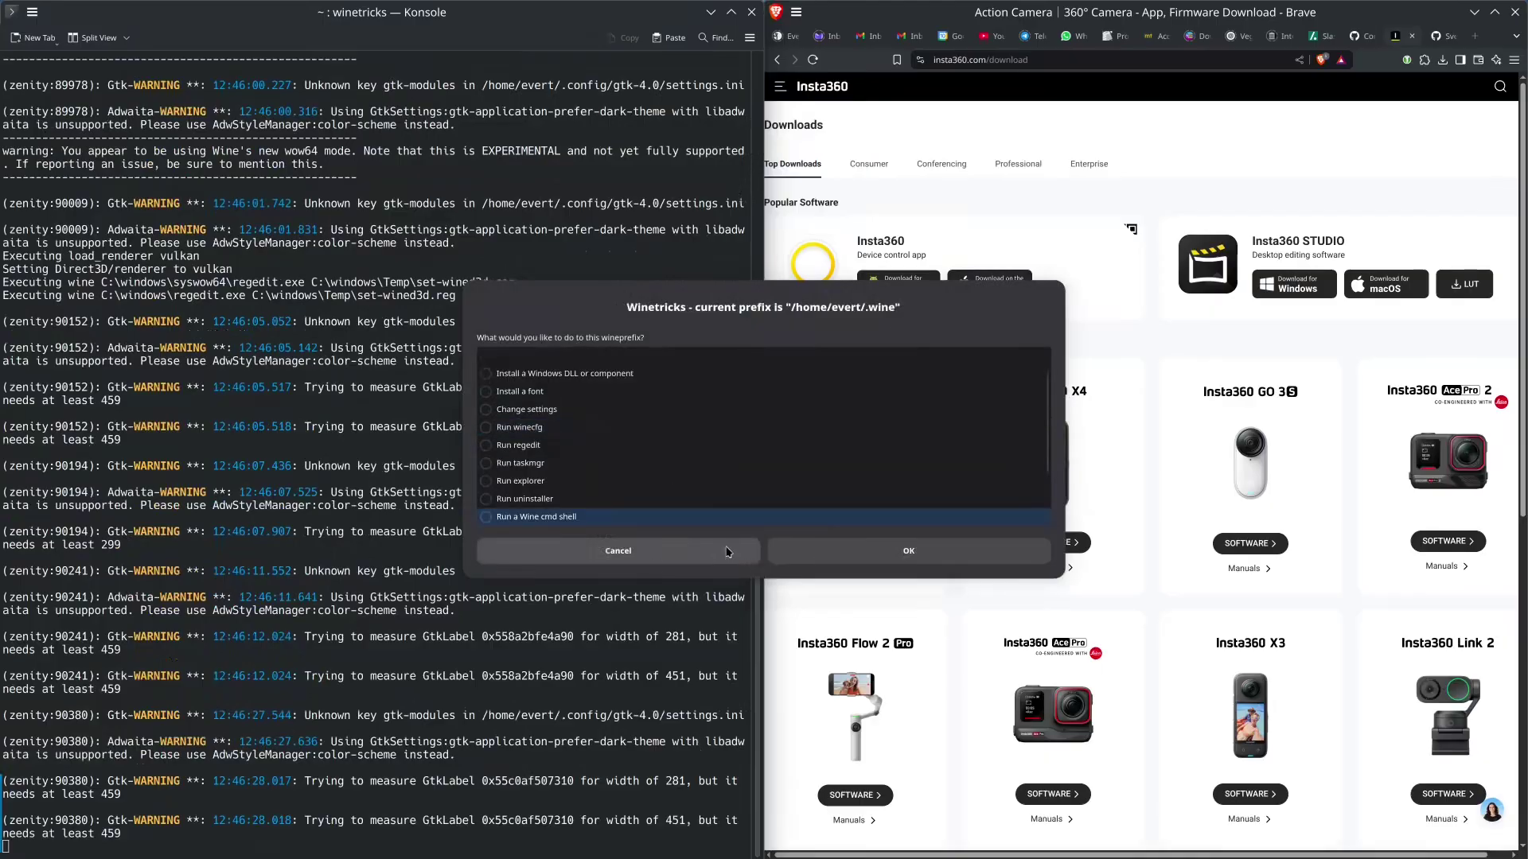
{"action": "left_click", "coordinate": [653, 555]}
Exit Winetricks and clear the Konsole terminal with clear.
{"action": "left_click", "coordinate": [650, 556]}
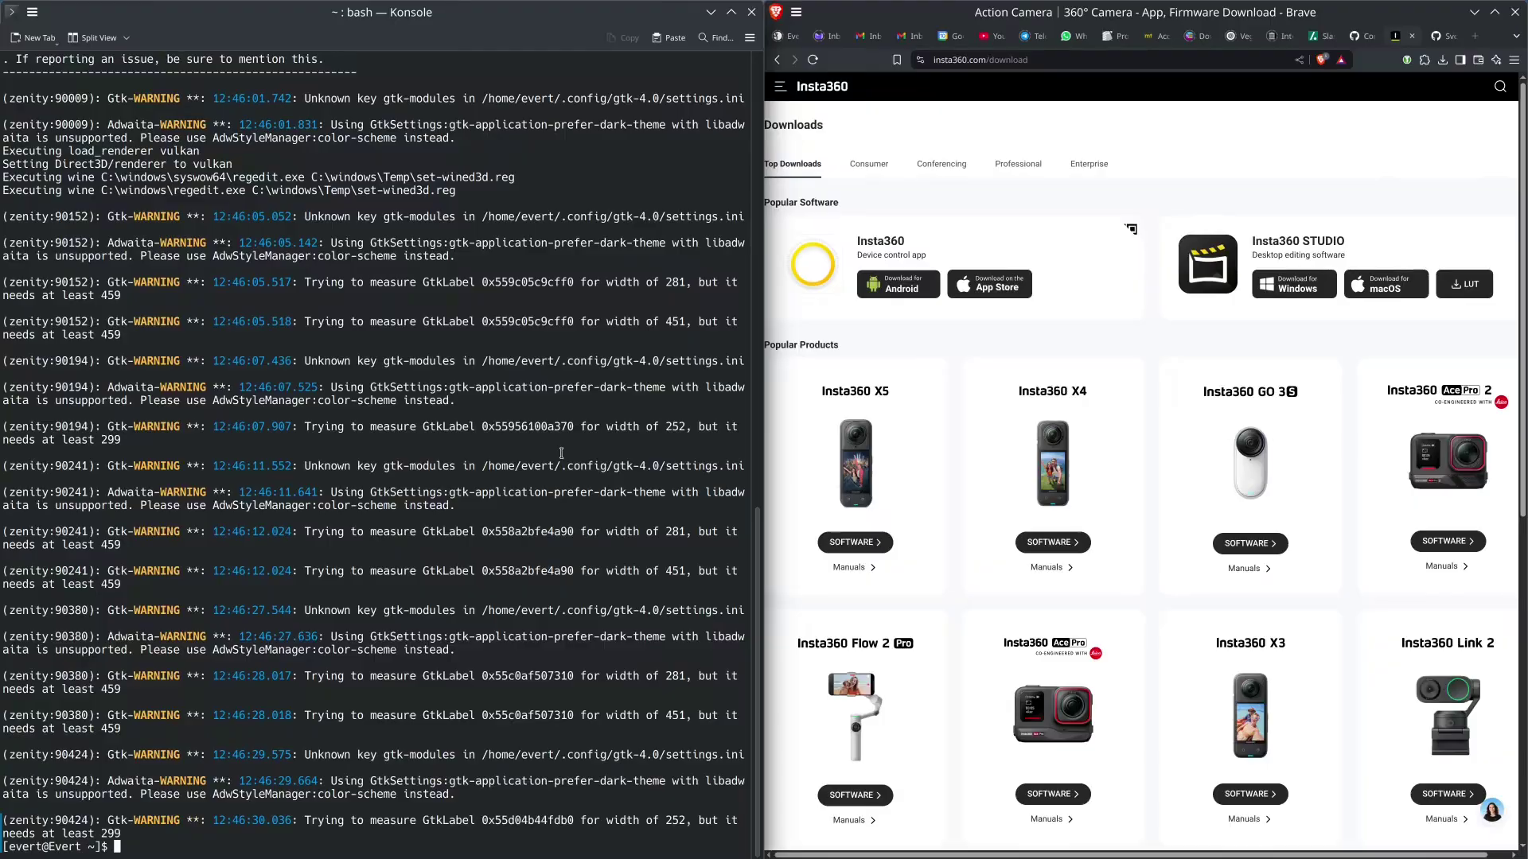
{"action": "type", "text": "clear"}
{"action": "key", "text": "Return"}
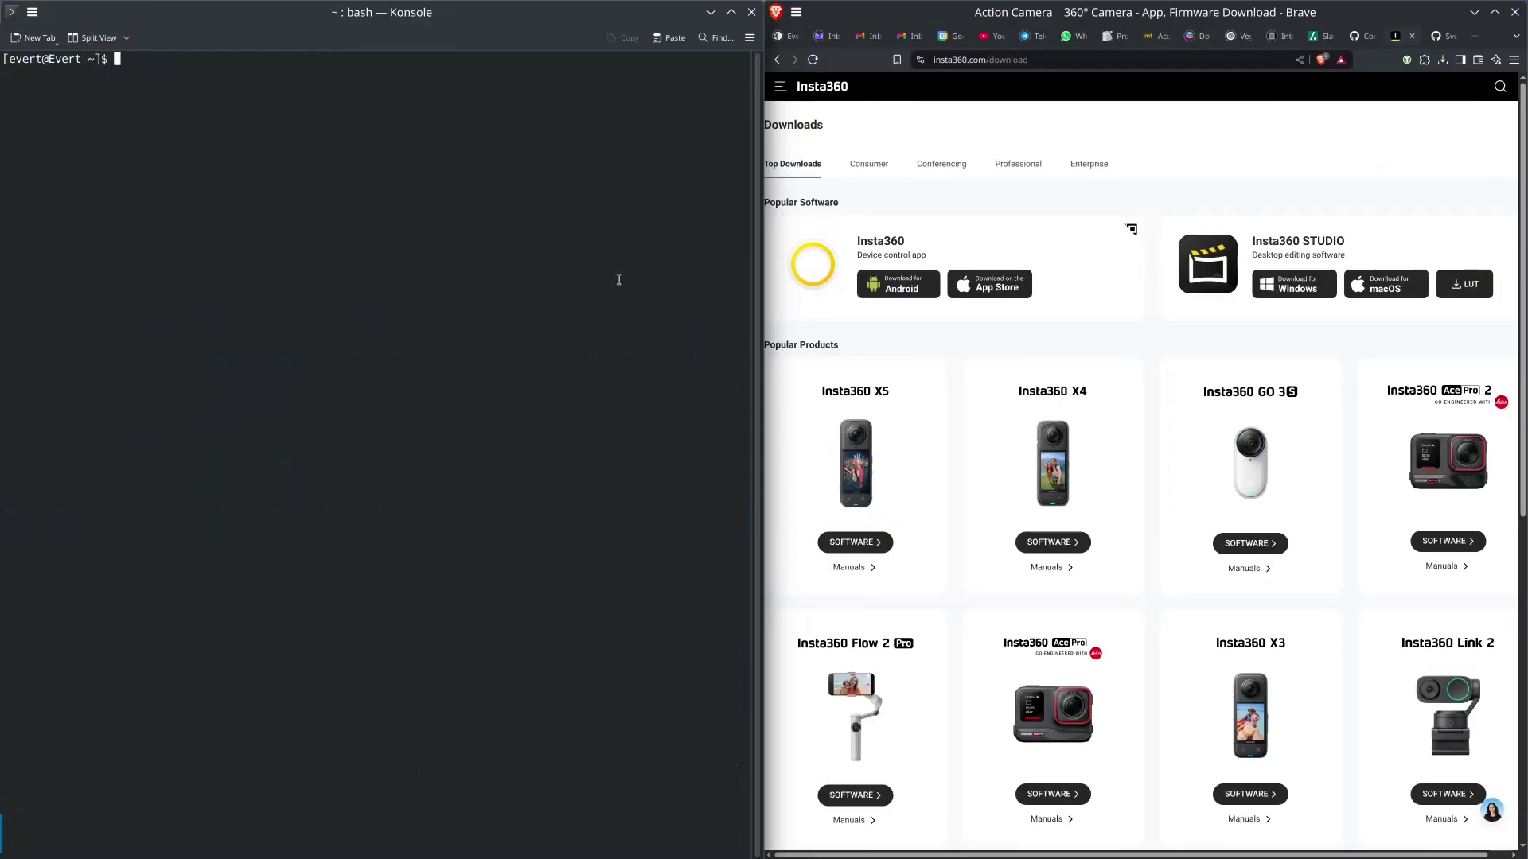
Switch to the SveSop/nvidia-libs GitHub tab and select its URL.
{"action": "left_click", "coordinate": [1442, 36]}
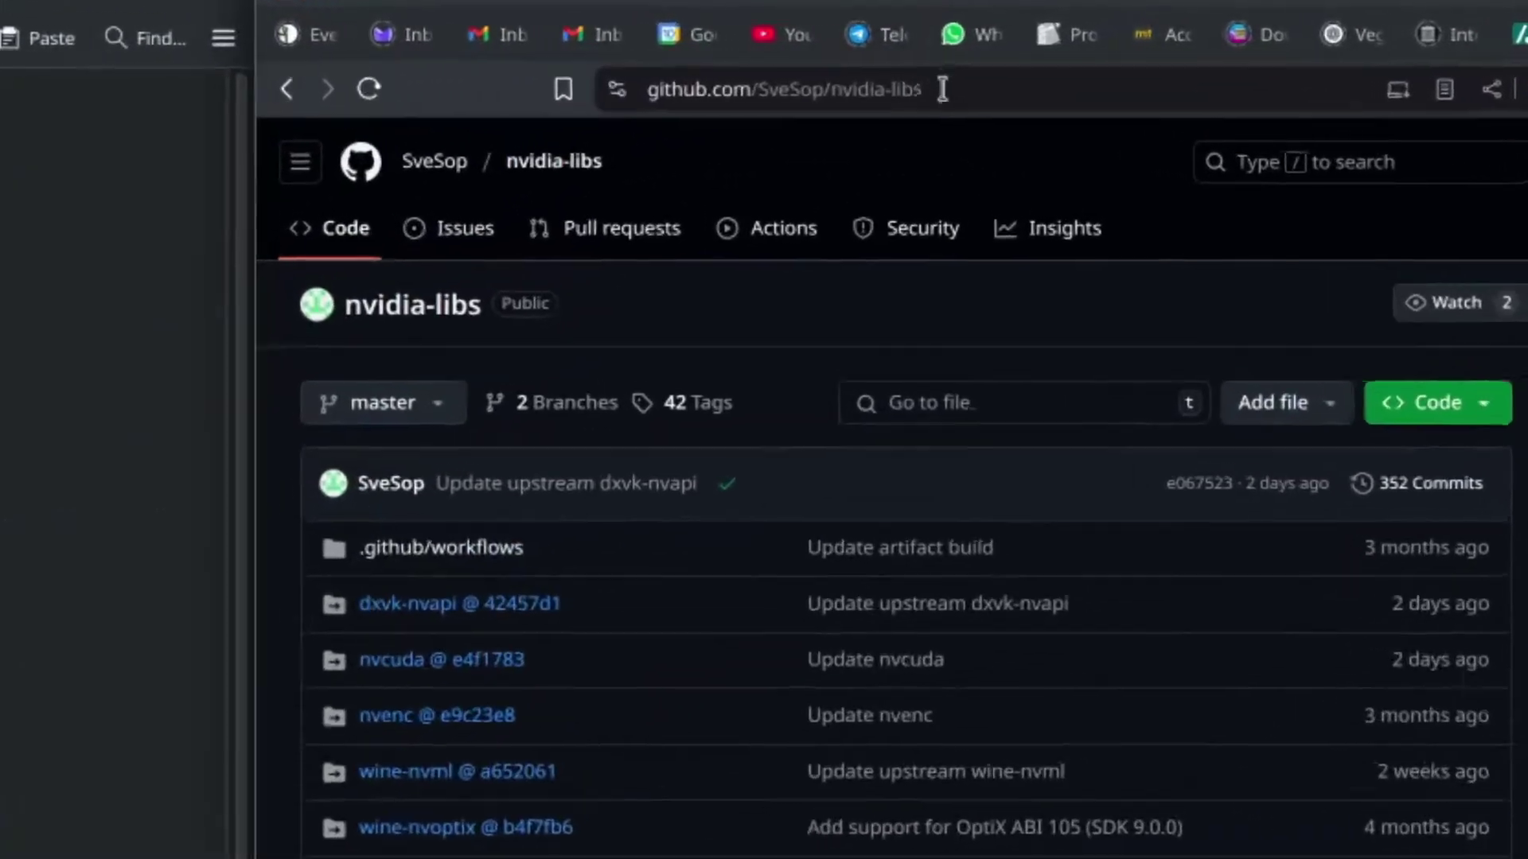
{"action": "left_click", "coordinate": [942, 89]}
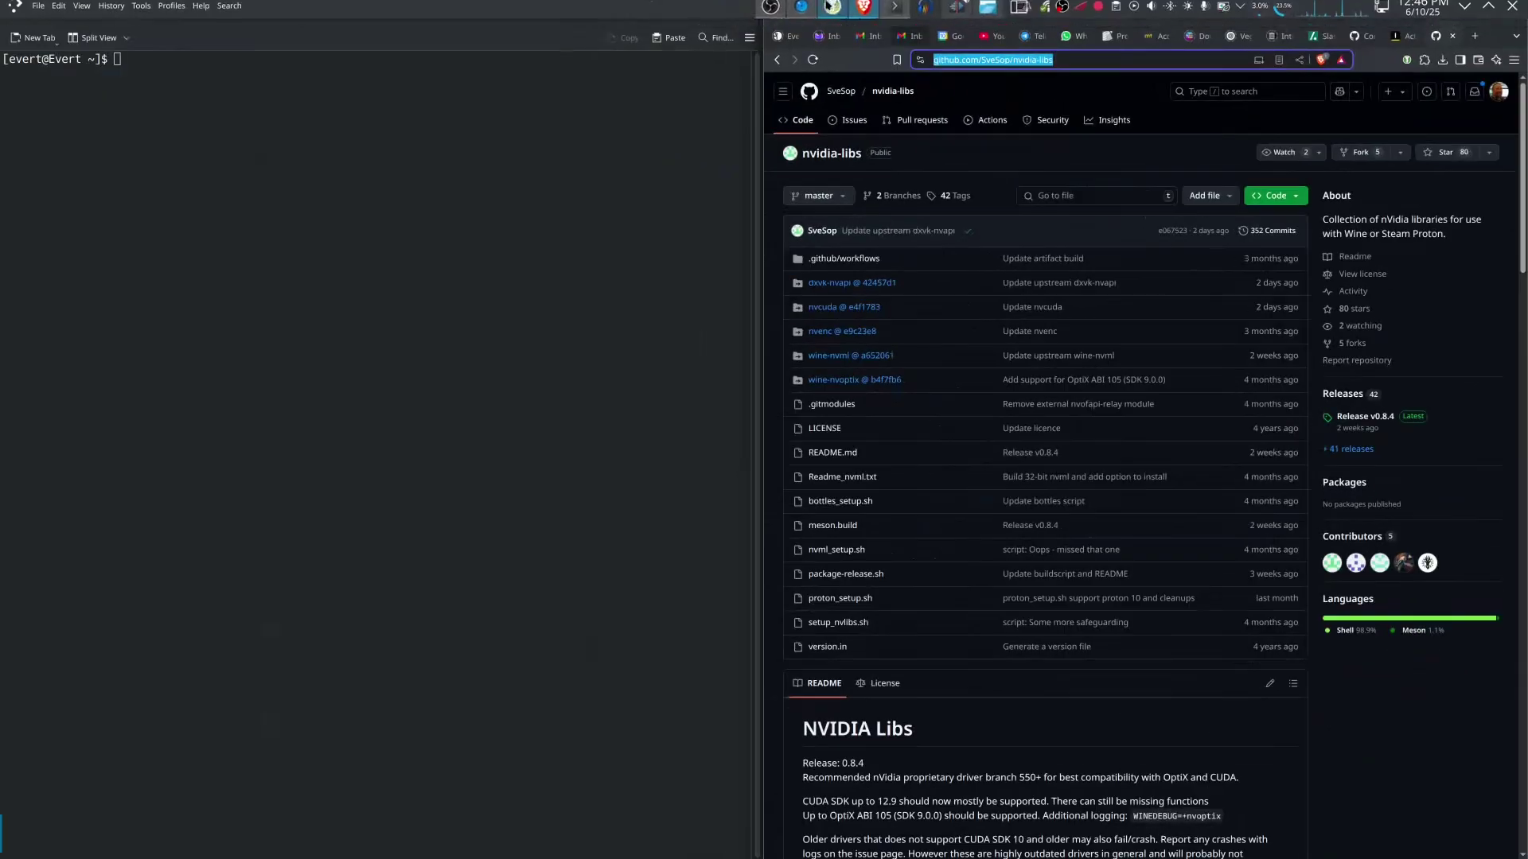
Copy the nvidia-libs-0.8.4 folder in Dolphin.
{"action": "left_click", "coordinate": [967, 13]}
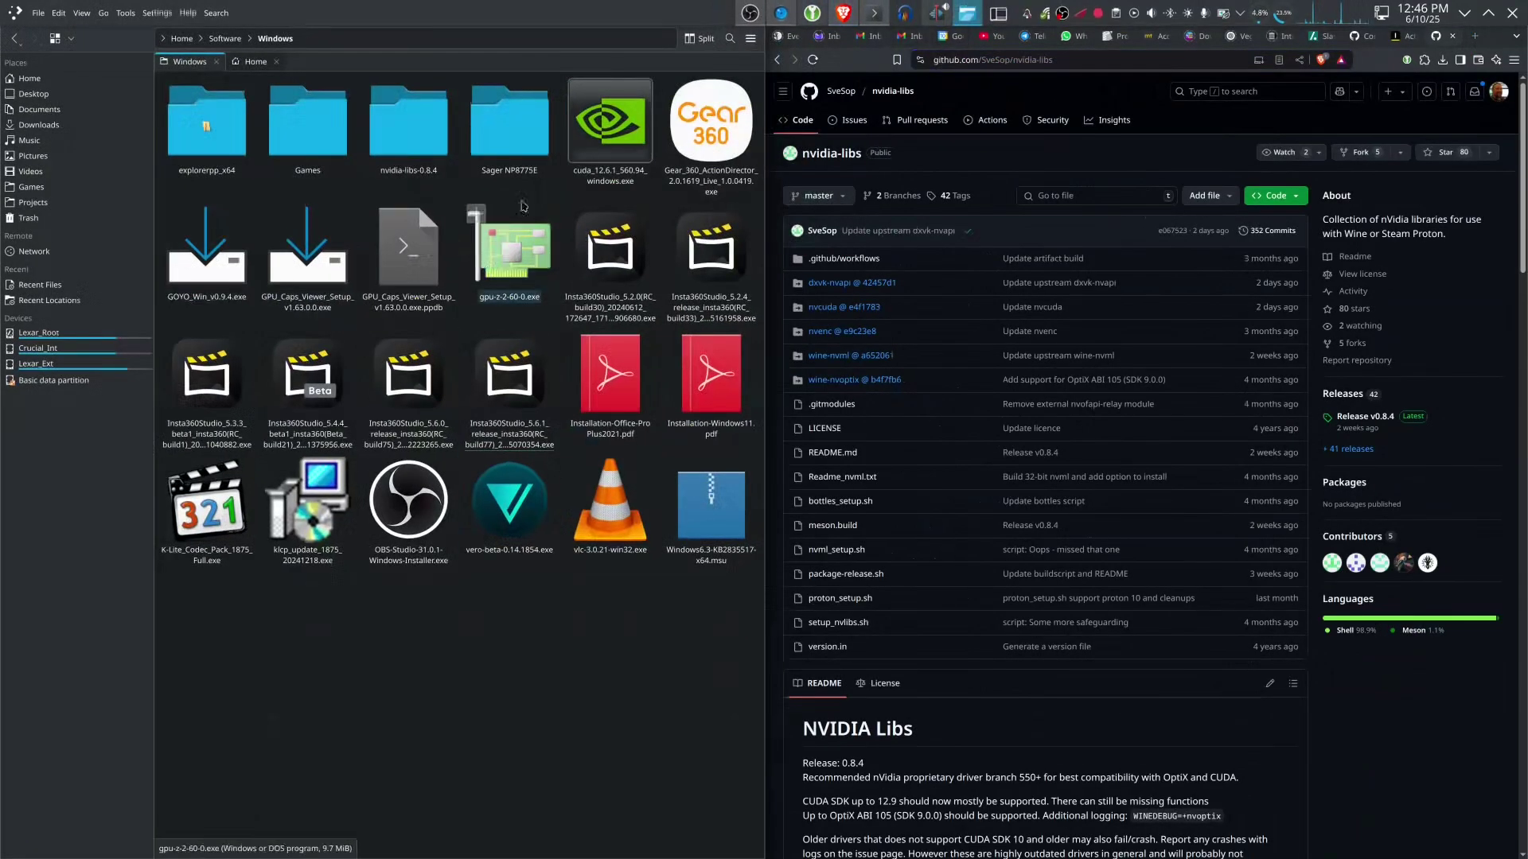
{"action": "double_click", "coordinate": [422, 136]}
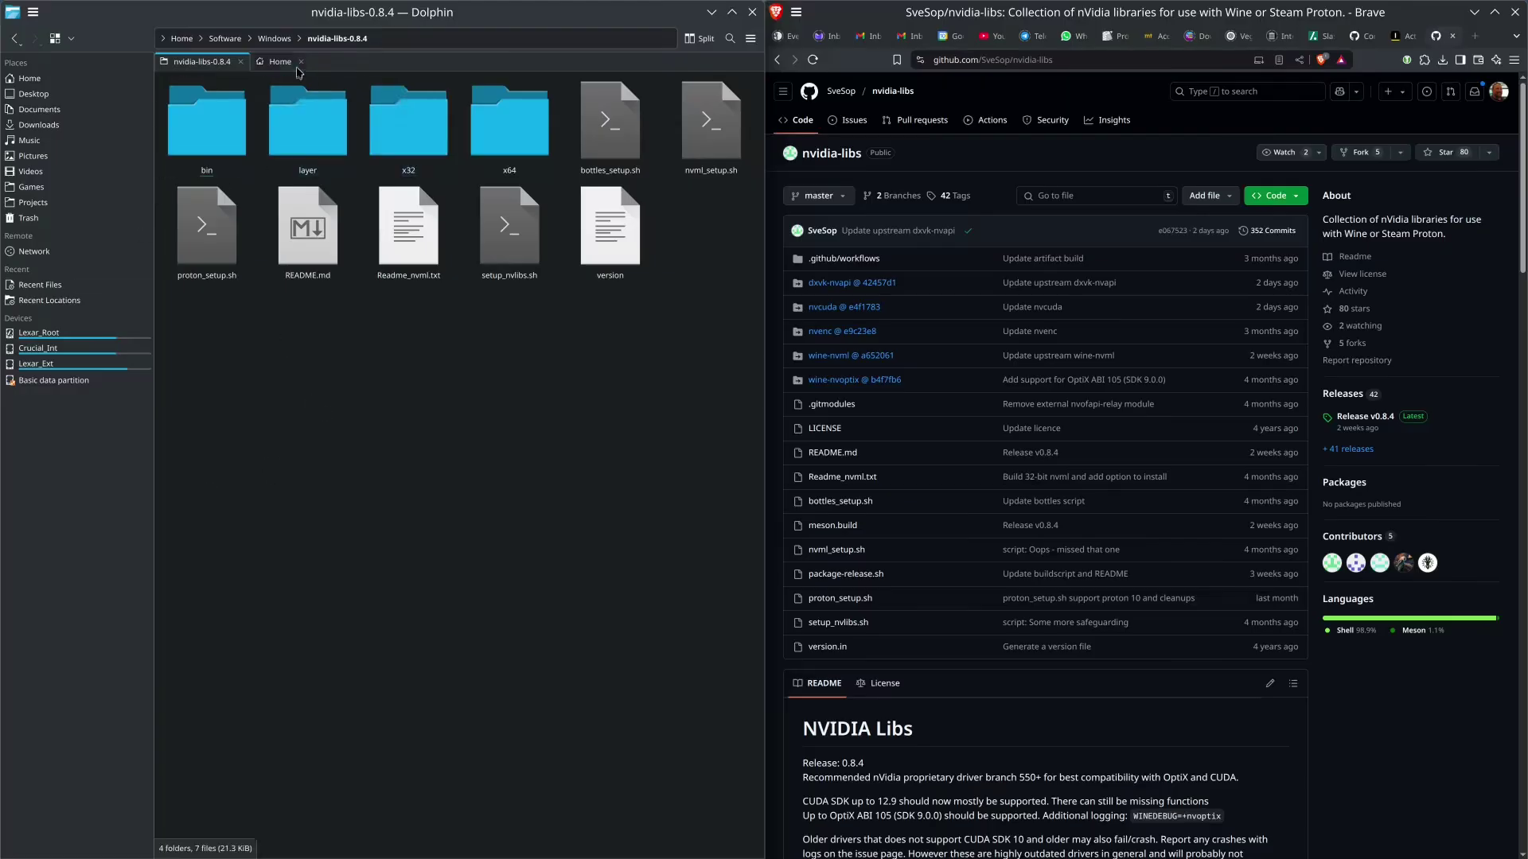
{"action": "left_click", "coordinate": [289, 38]}
{"action": "right_click", "coordinate": [398, 136]}
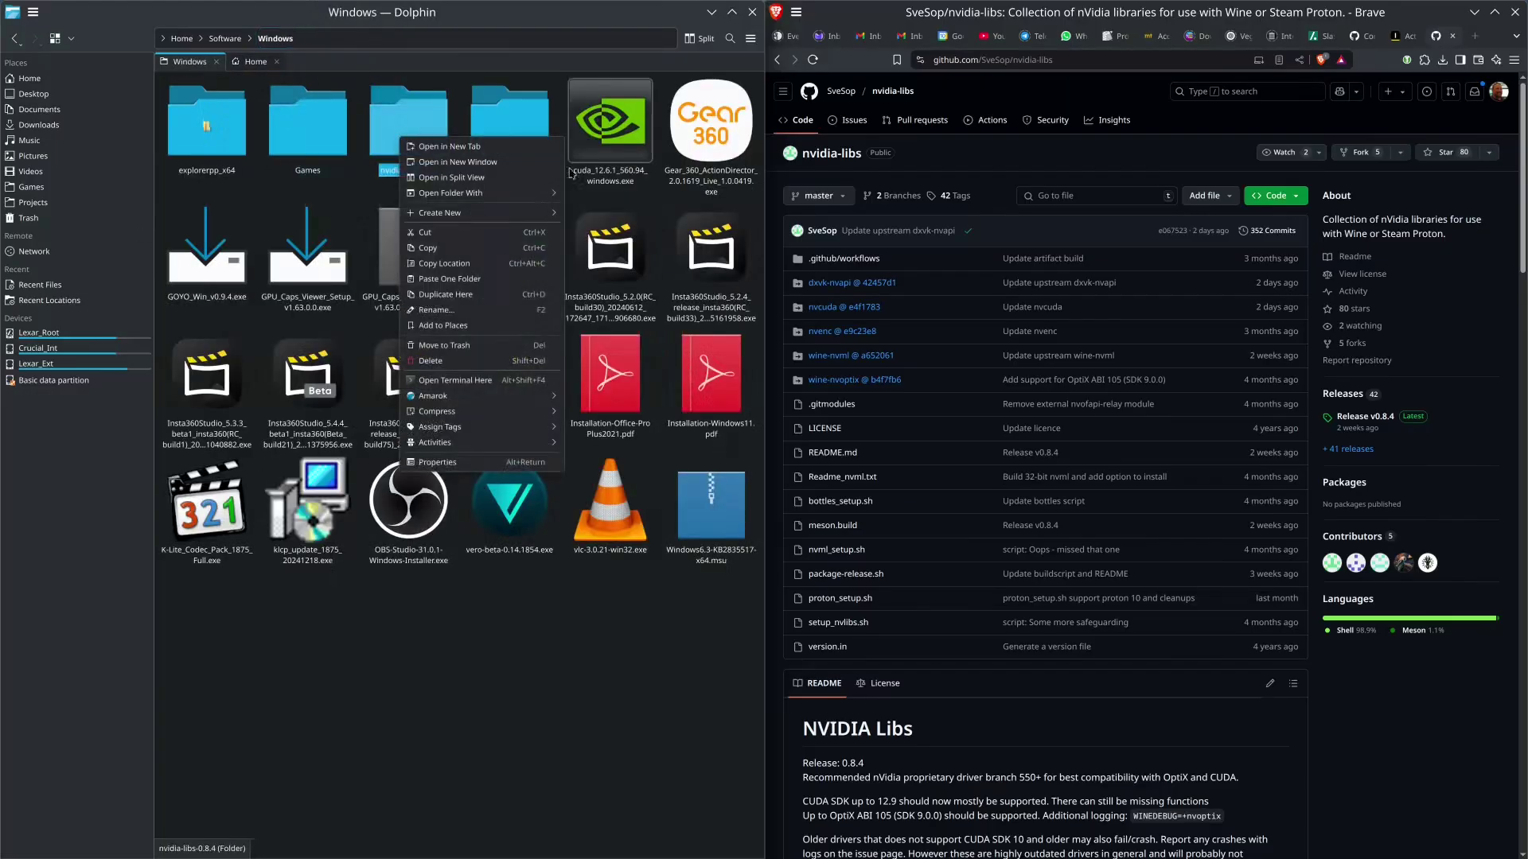
{"action": "left_click", "coordinate": [428, 247]}
Paste it into ~/.wine/drive_c/Program Files and open the pasted nvidia-libs-0.8.4 folder.
{"action": "left_click", "coordinate": [256, 61]}
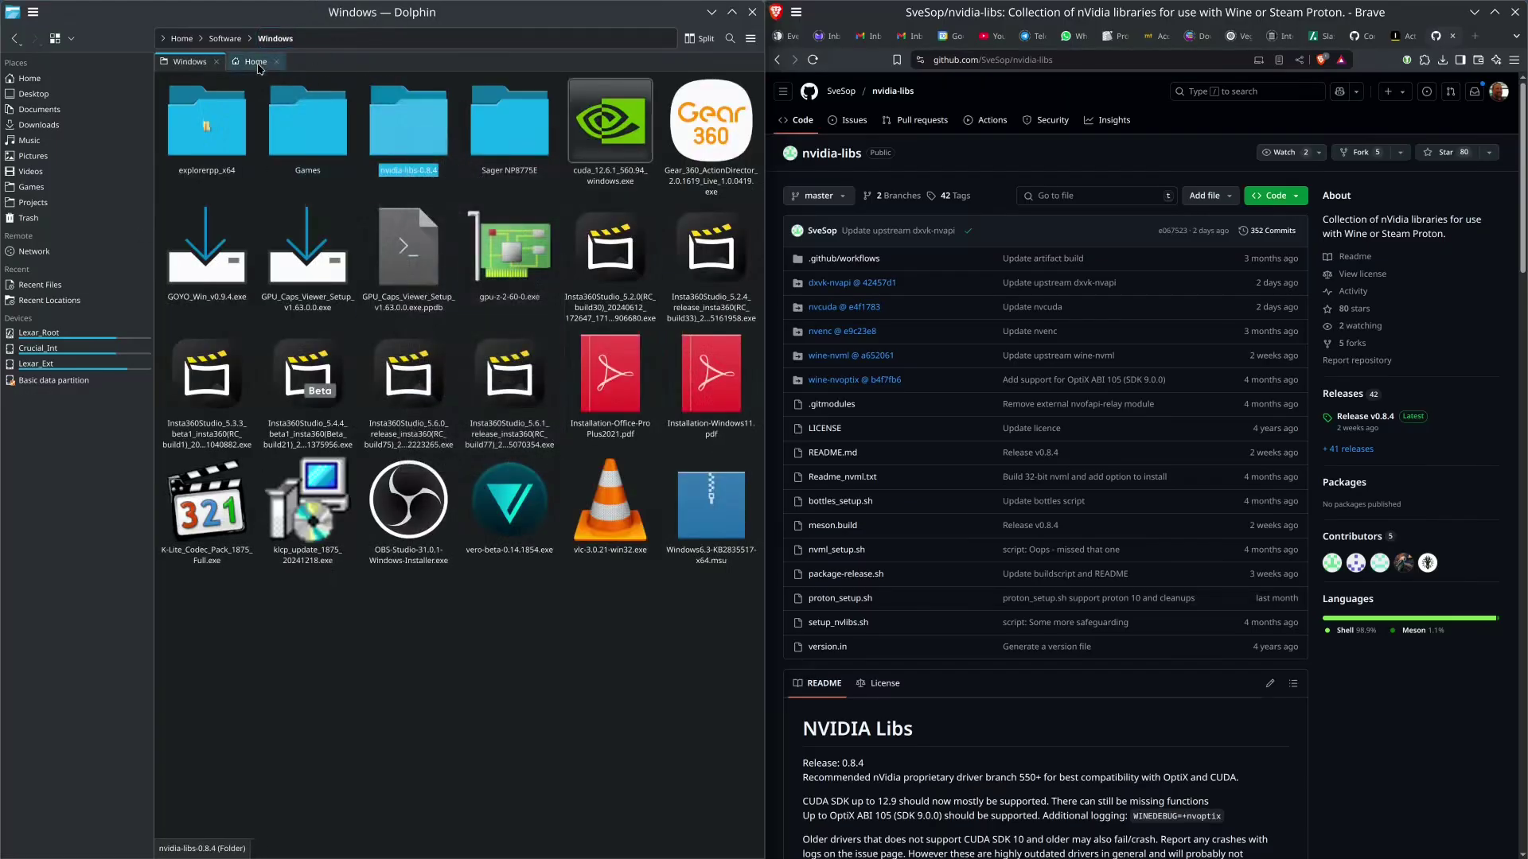
{"action": "left_click", "coordinate": [284, 39]}
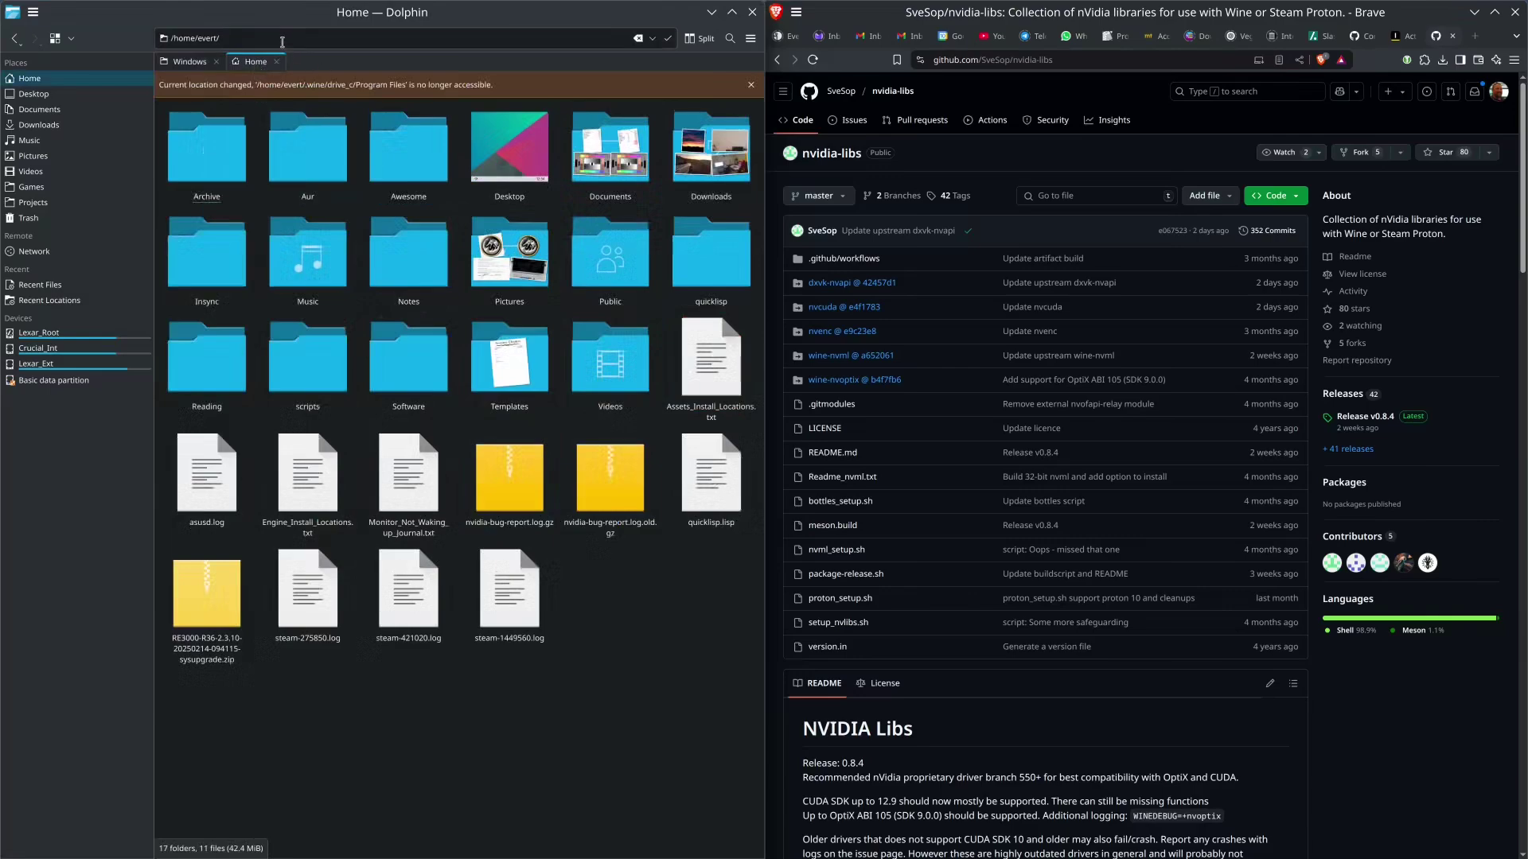
{"action": "type", "text": ".wine"}
{"action": "key", "text": "Return"}
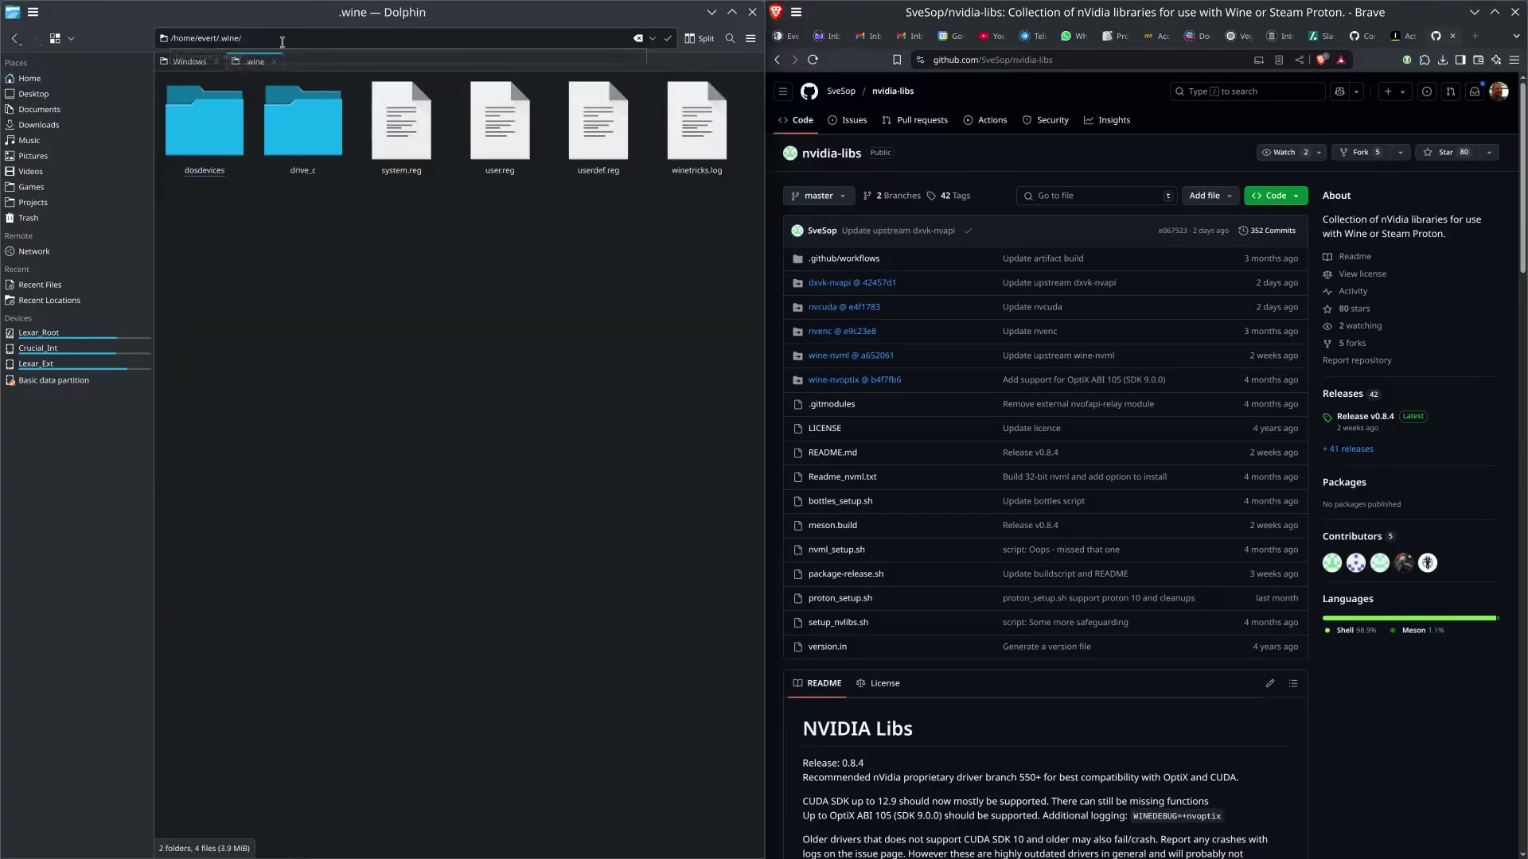
{"action": "double_click", "coordinate": [289, 131]}
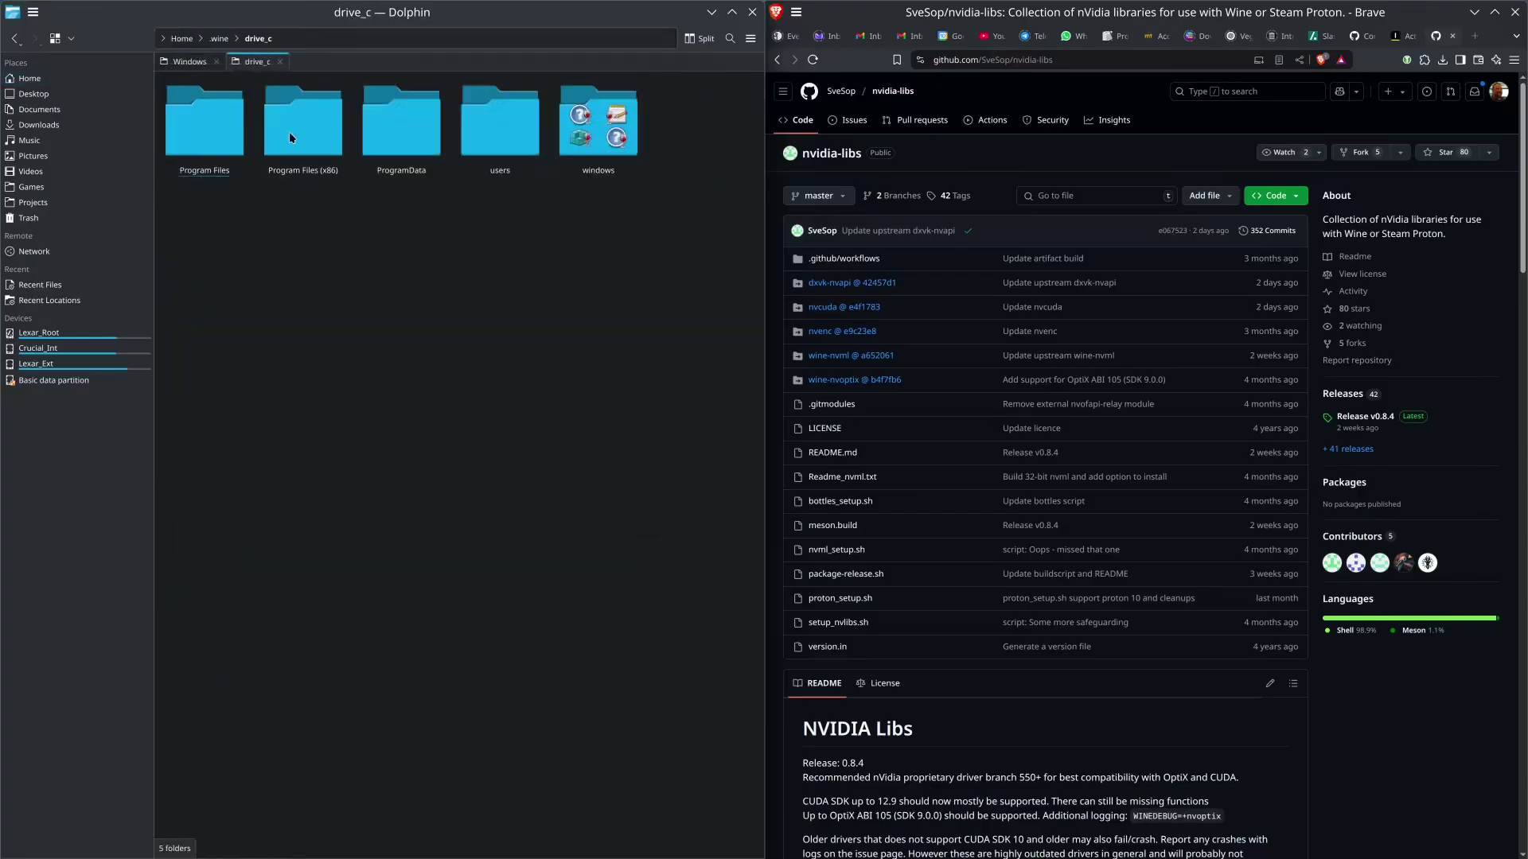
{"action": "double_click", "coordinate": [221, 135]}
{"action": "right_click", "coordinate": [464, 339]}
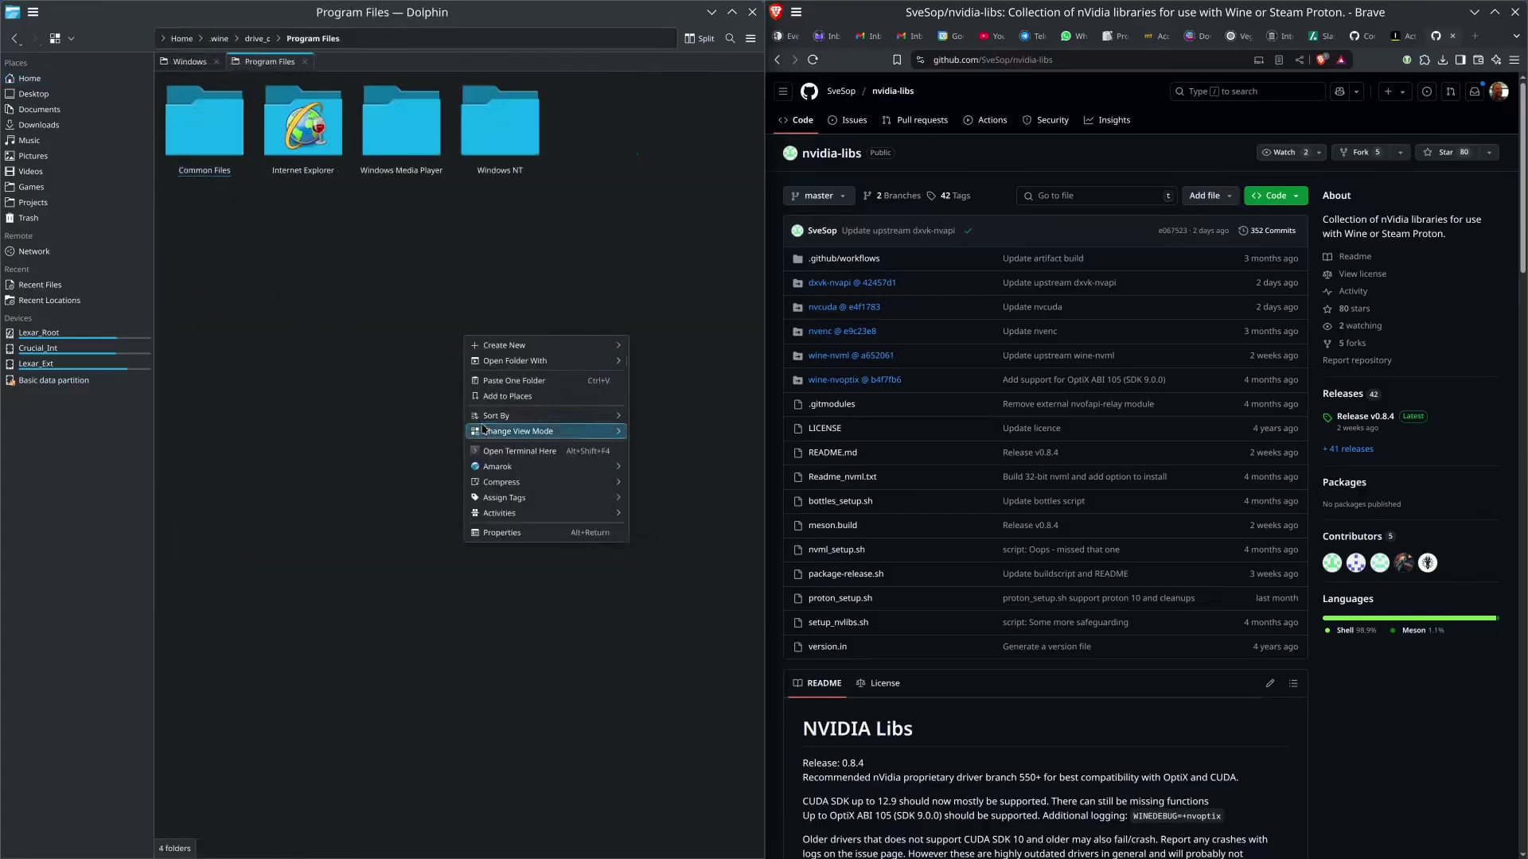
{"action": "left_click", "coordinate": [525, 382]}
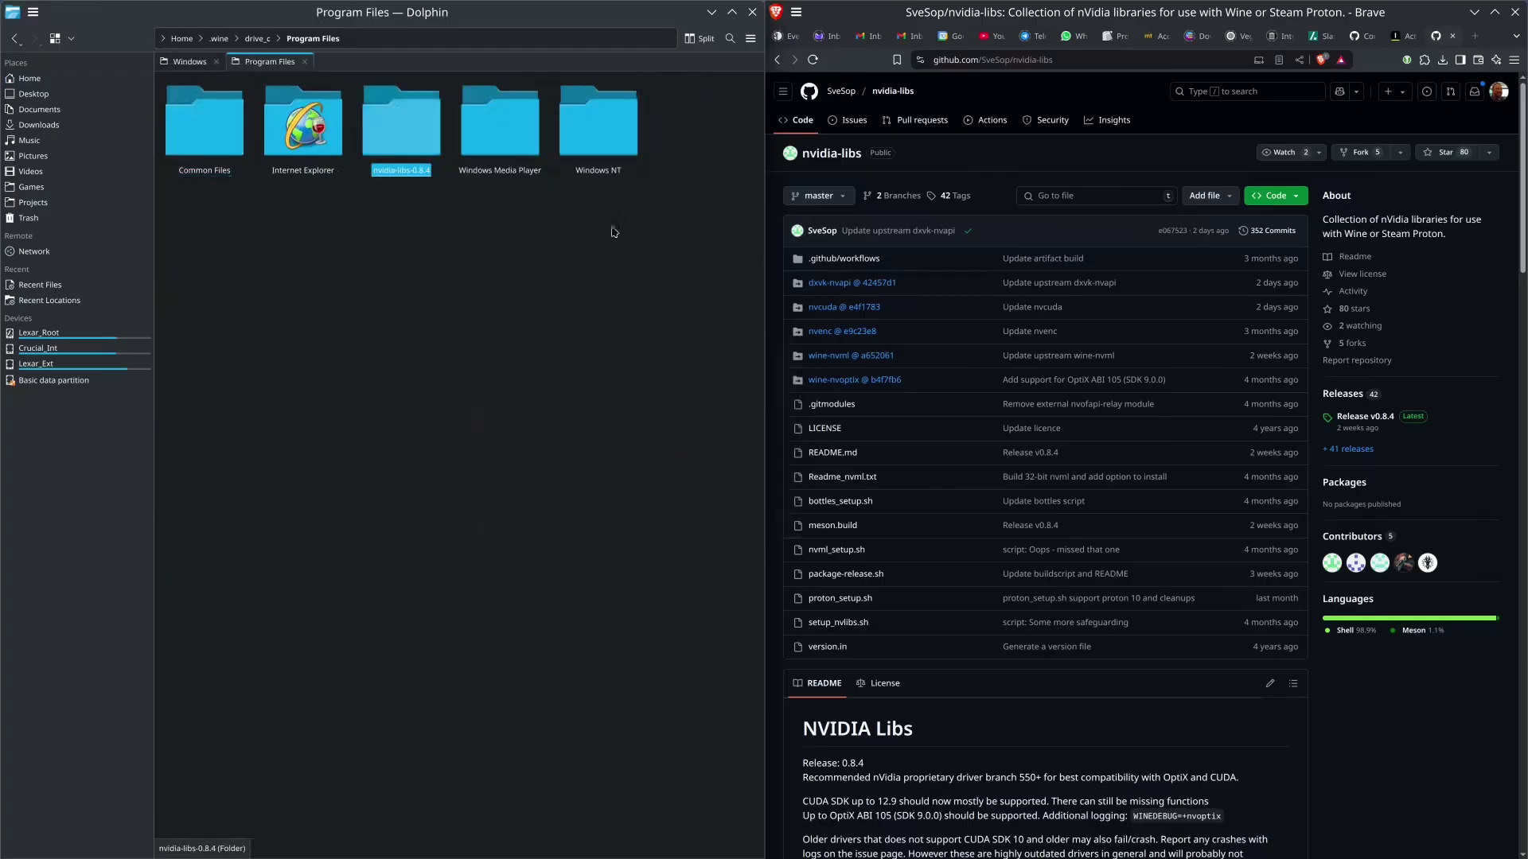
{"action": "left_click", "coordinate": [403, 152]}
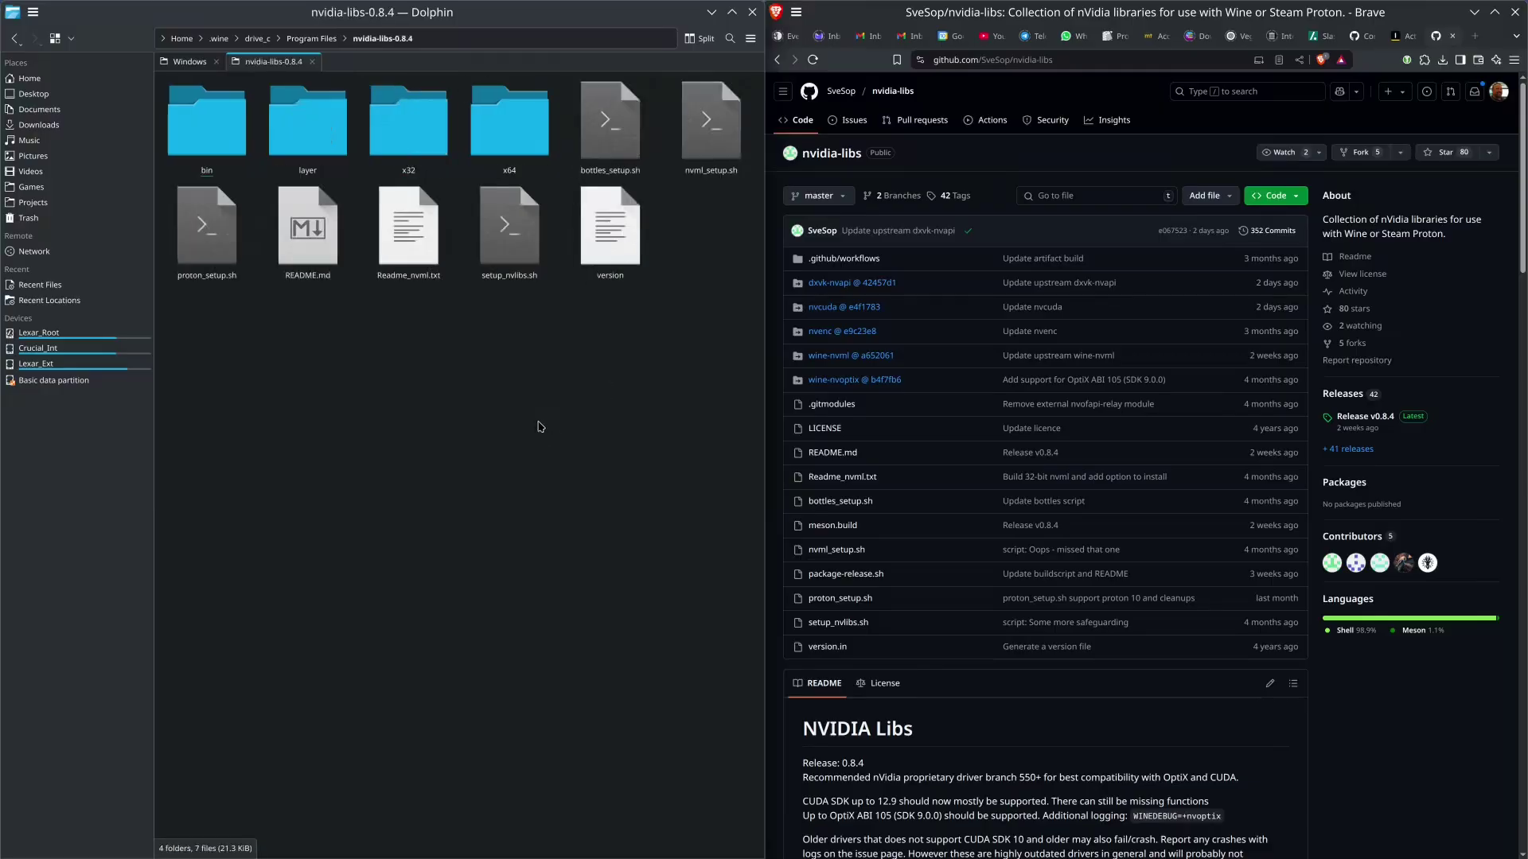
{"action": "right_click", "coordinate": [358, 370]}
Run ./setup_nvlibs.sh install in a terminal inside nvidia-libs-0.8.4, then exit it.
{"action": "mouse_move", "coordinate": [509, 489]}
{"action": "left_click", "coordinate": [573, 491]}
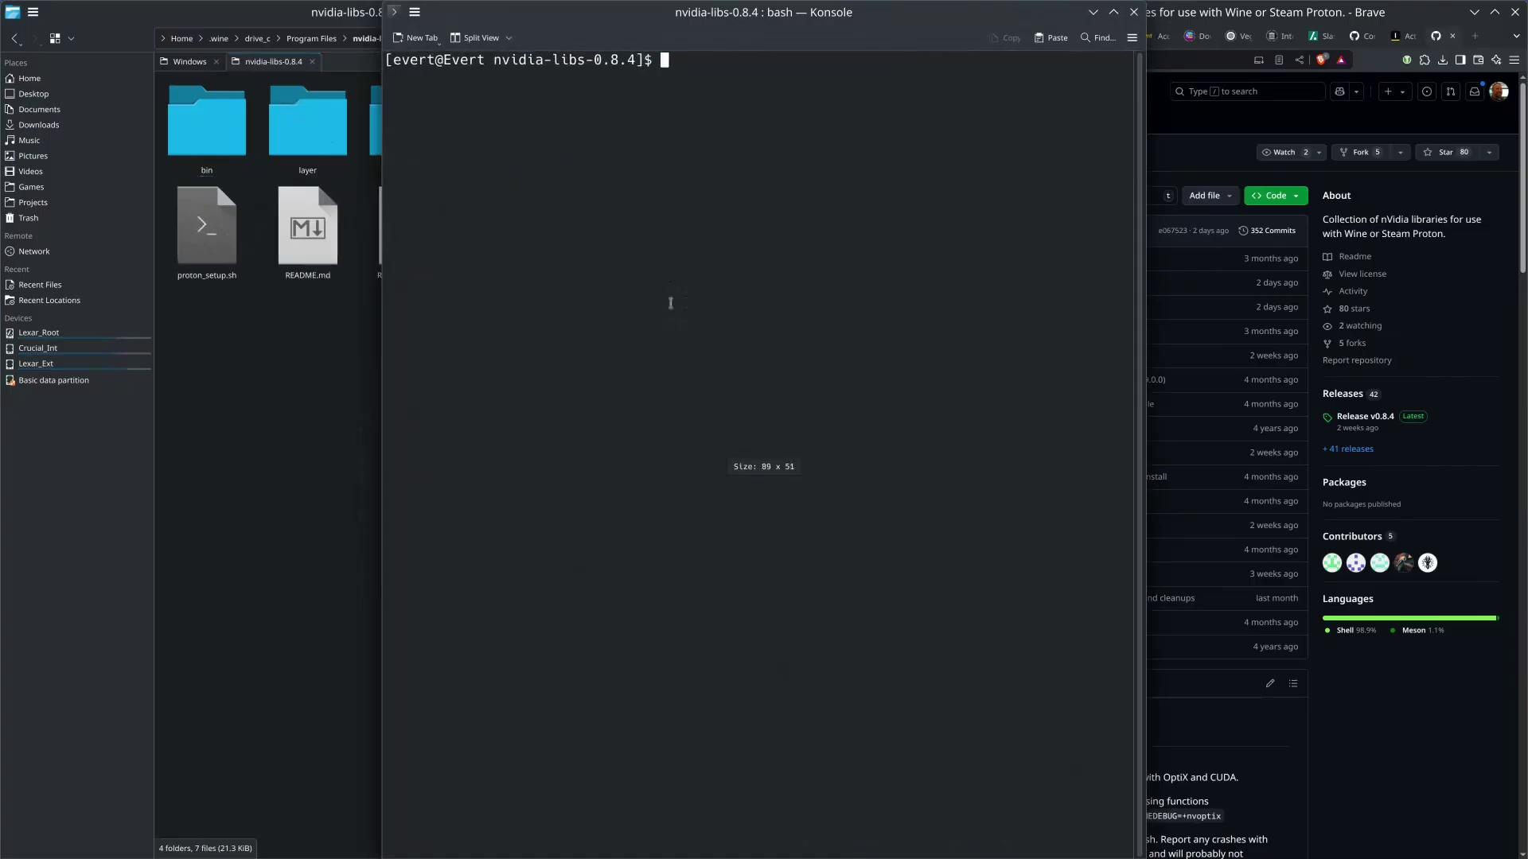
{"action": "key", "text": "super+Right"}
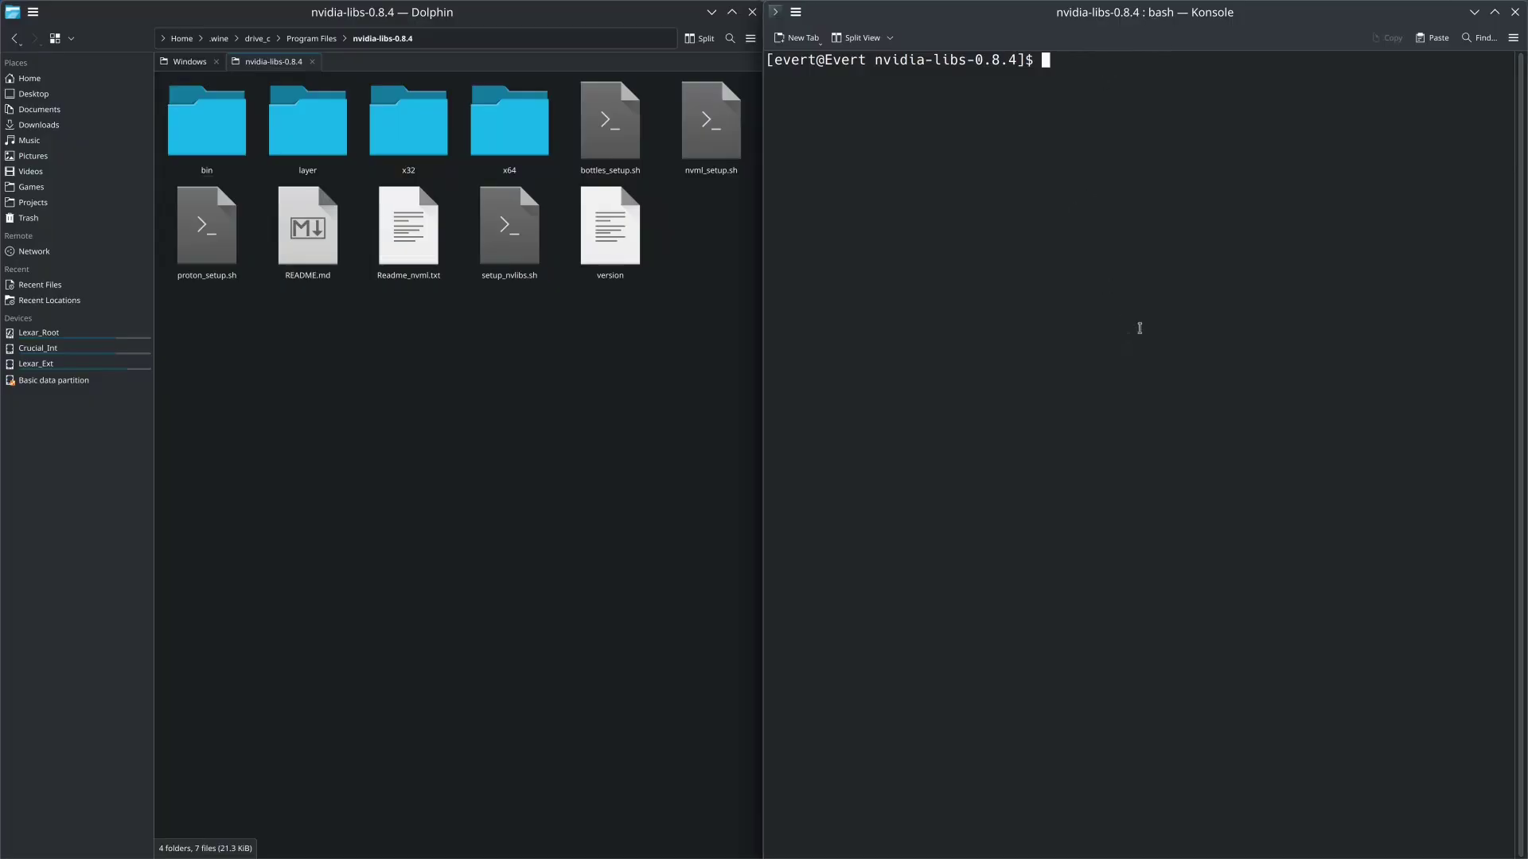
{"action": "type", "text": "./setup"}
{"action": "key", "text": "Tab"}
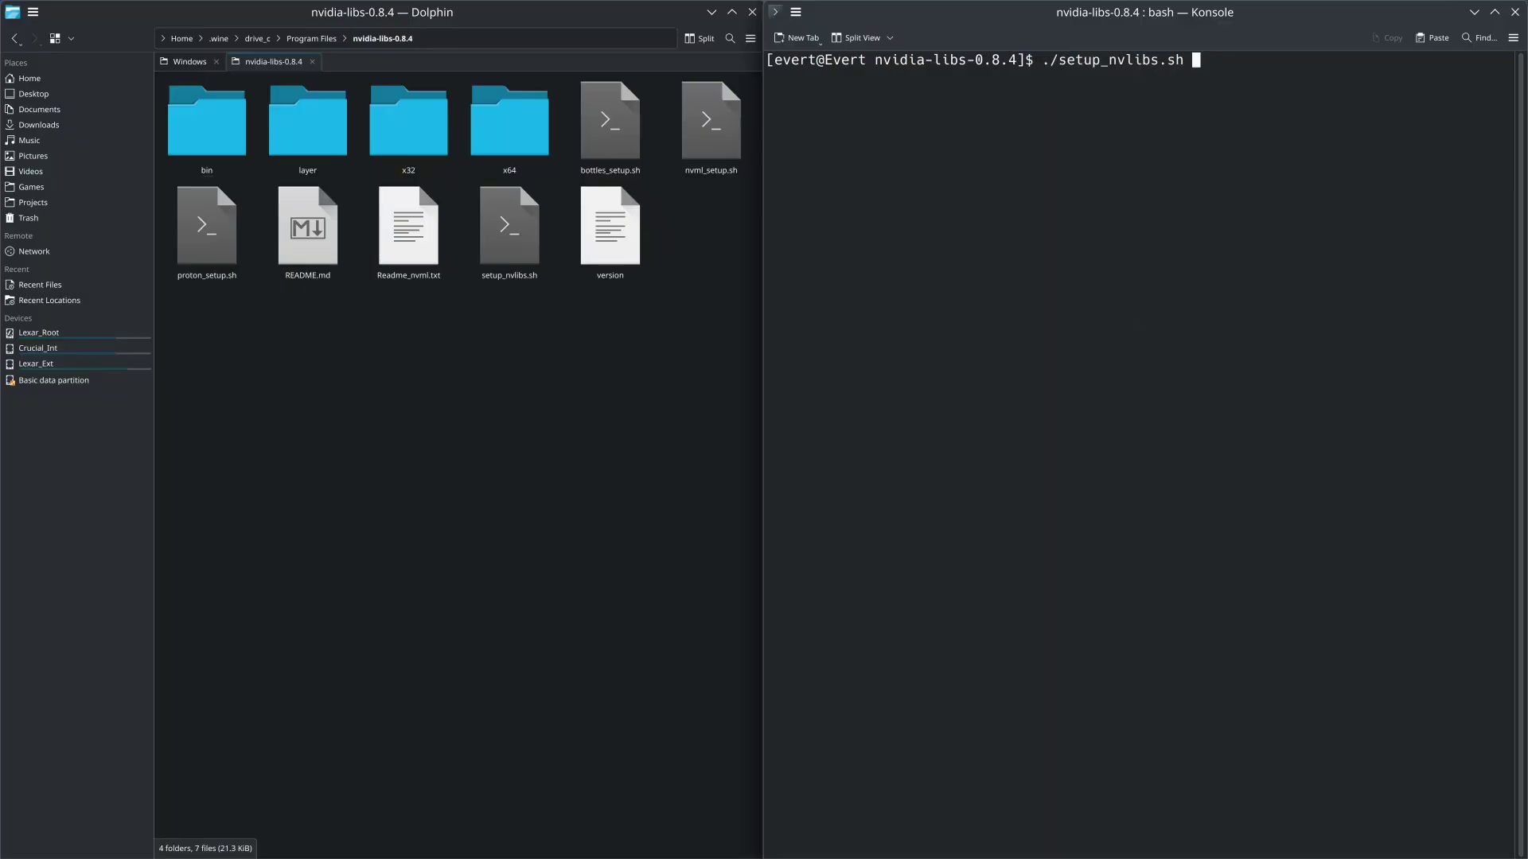
{"action": "type", "text": "install"}
{"action": "key", "text": "Return"}
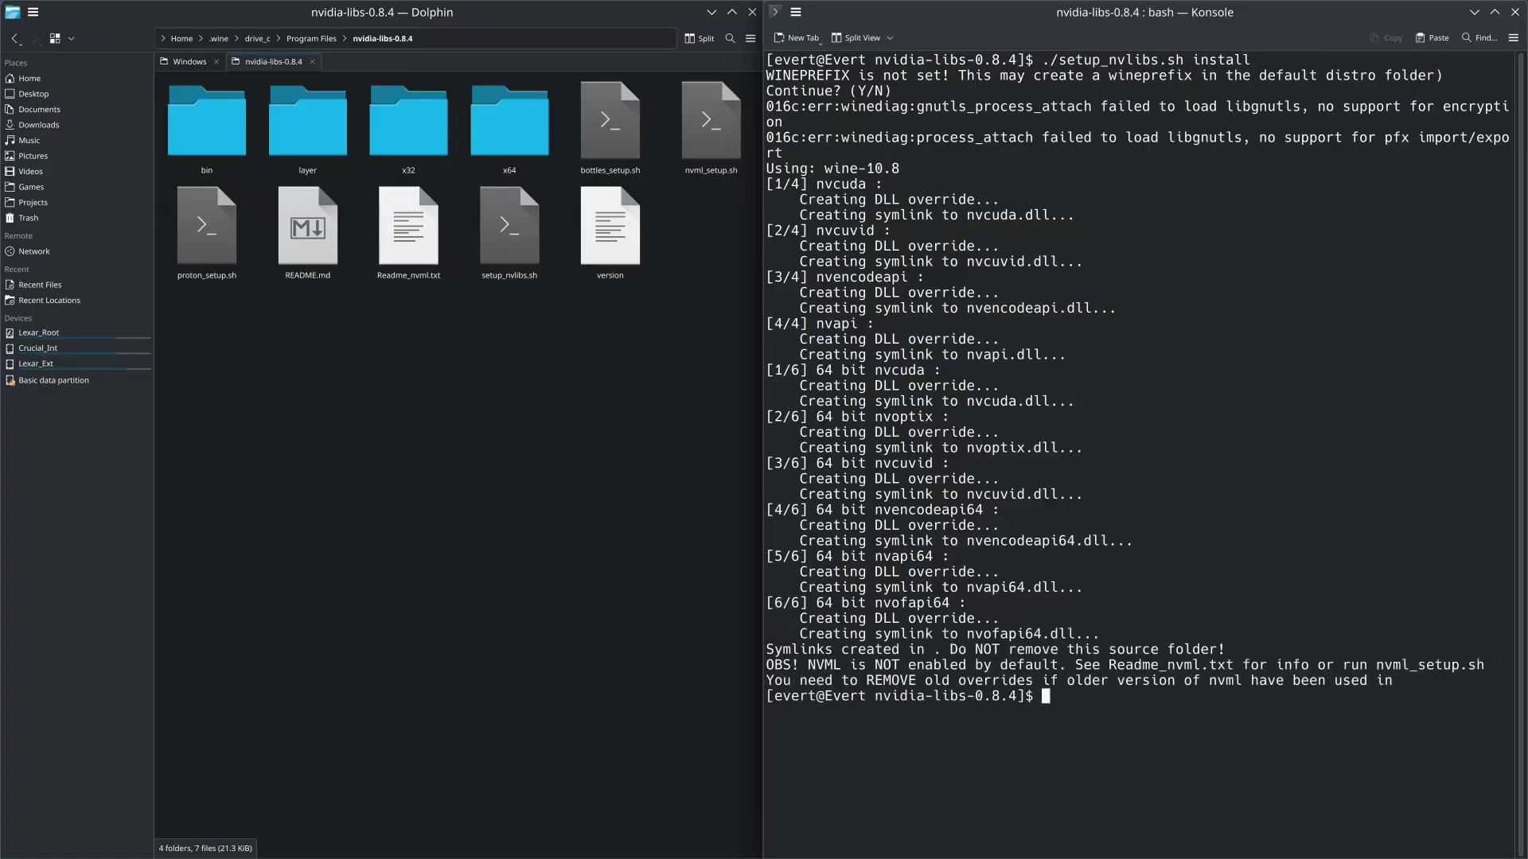
{"action": "type", "text": "exit"}
{"action": "key", "text": "Return"}
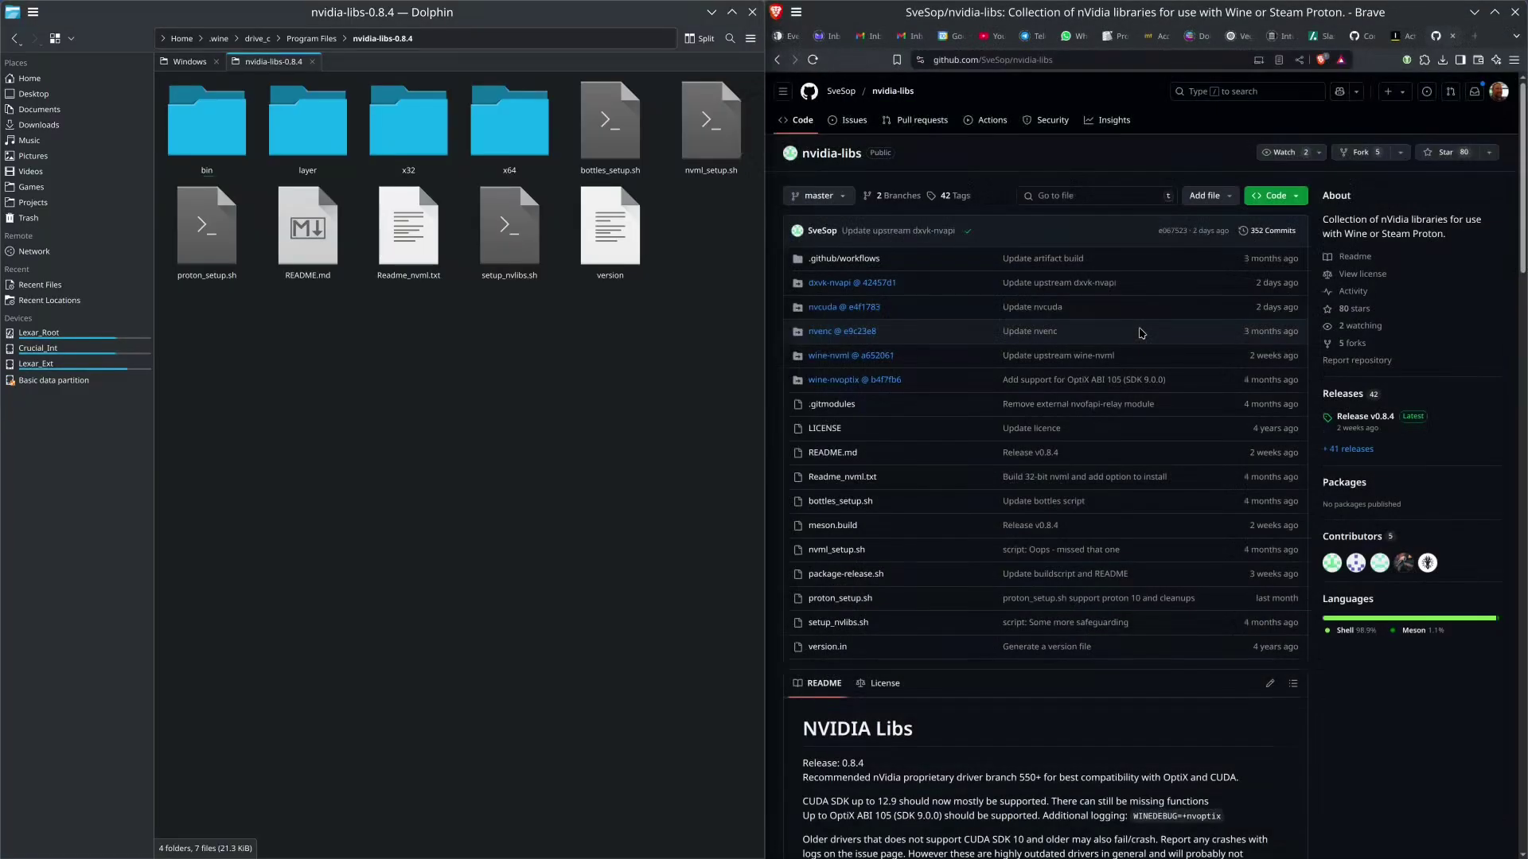
Launch Insta360Studio_5.6.1.exe from Dolphin's Windows folder and confirm the launch.
{"action": "left_click", "coordinate": [188, 63]}
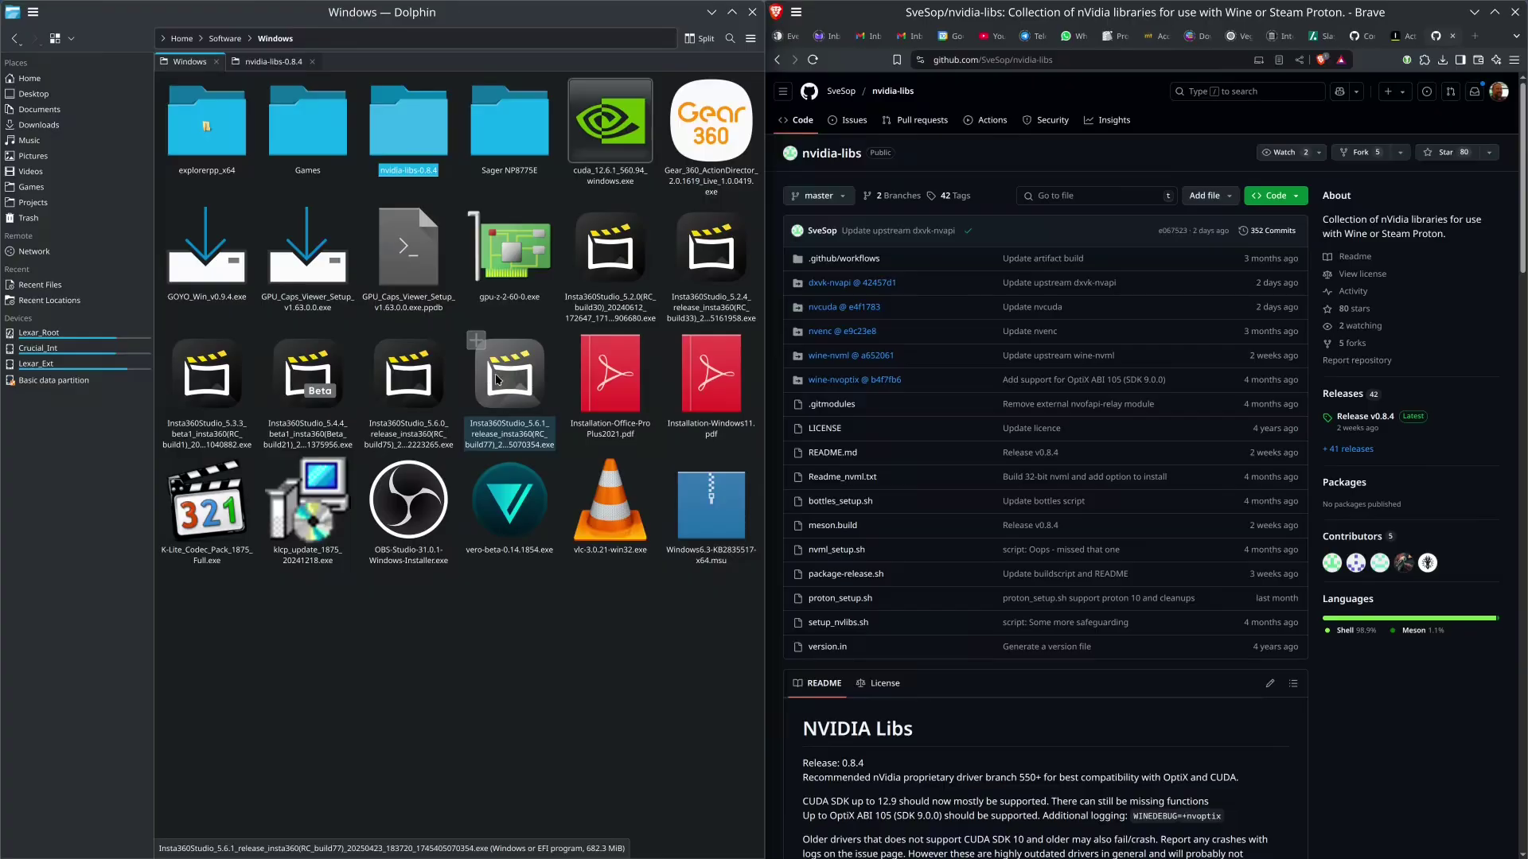
{"action": "left_click", "coordinate": [496, 379]}
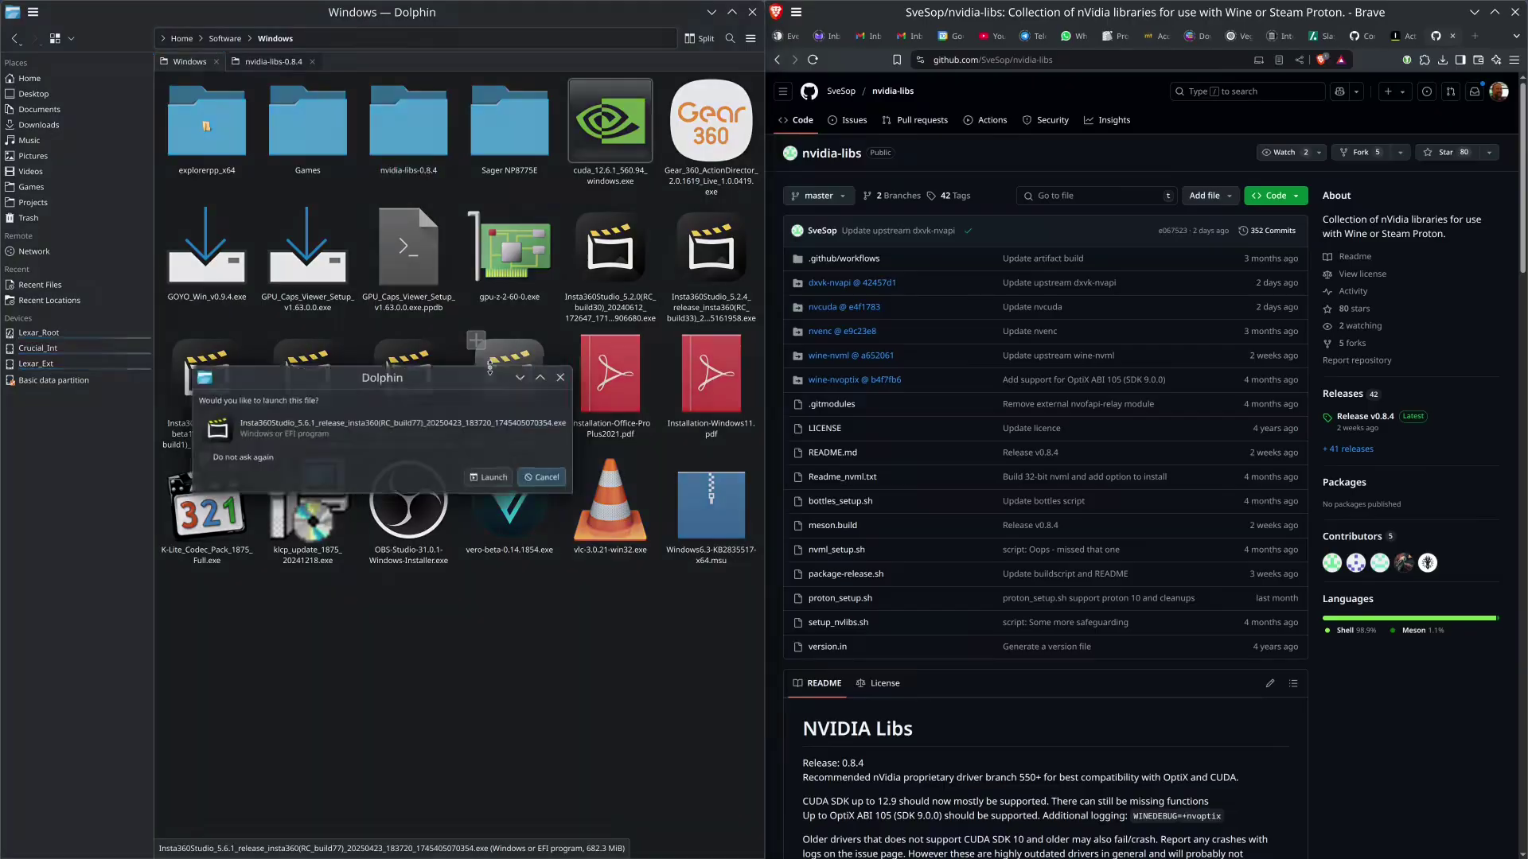
{"action": "left_click", "coordinate": [491, 479]}
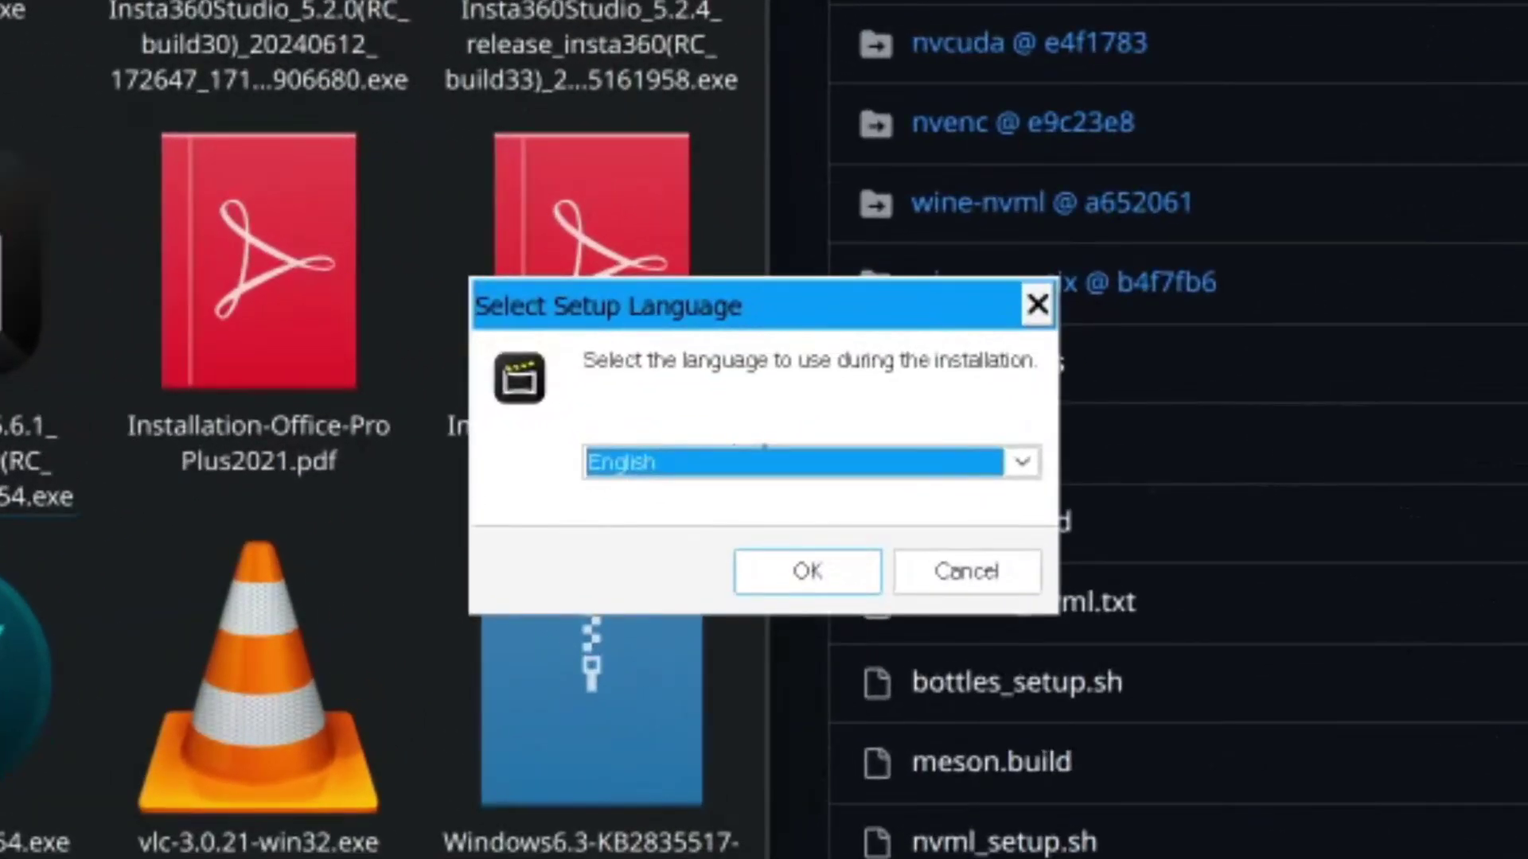
Keep English as the setup language, accept the licence agreement and pass the privacy policy page.
{"action": "left_click", "coordinate": [818, 553]}
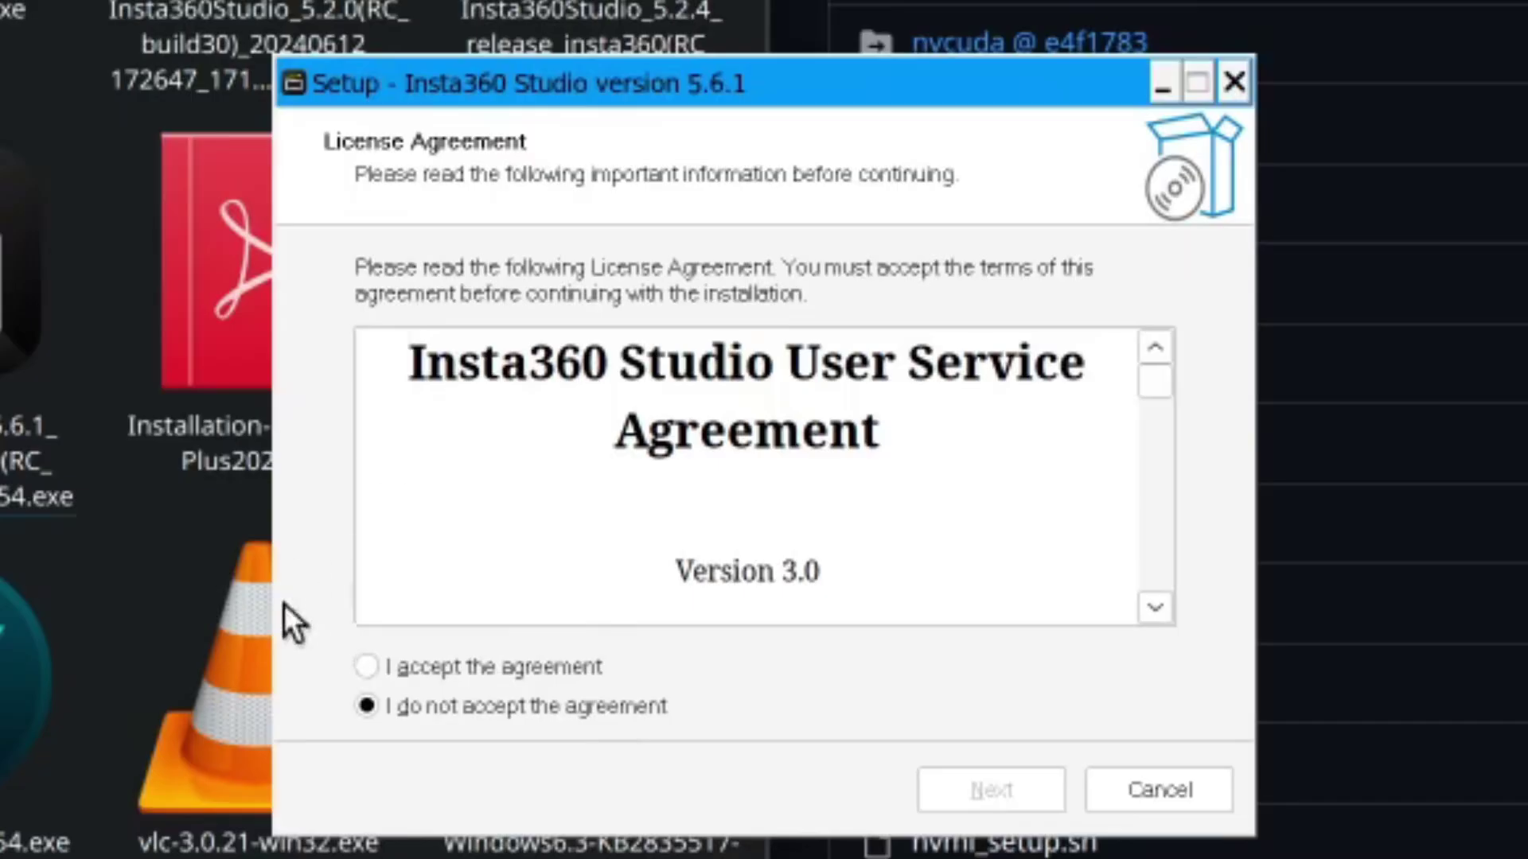
{"action": "left_click", "coordinate": [367, 666]}
{"action": "left_click", "coordinate": [990, 790]}
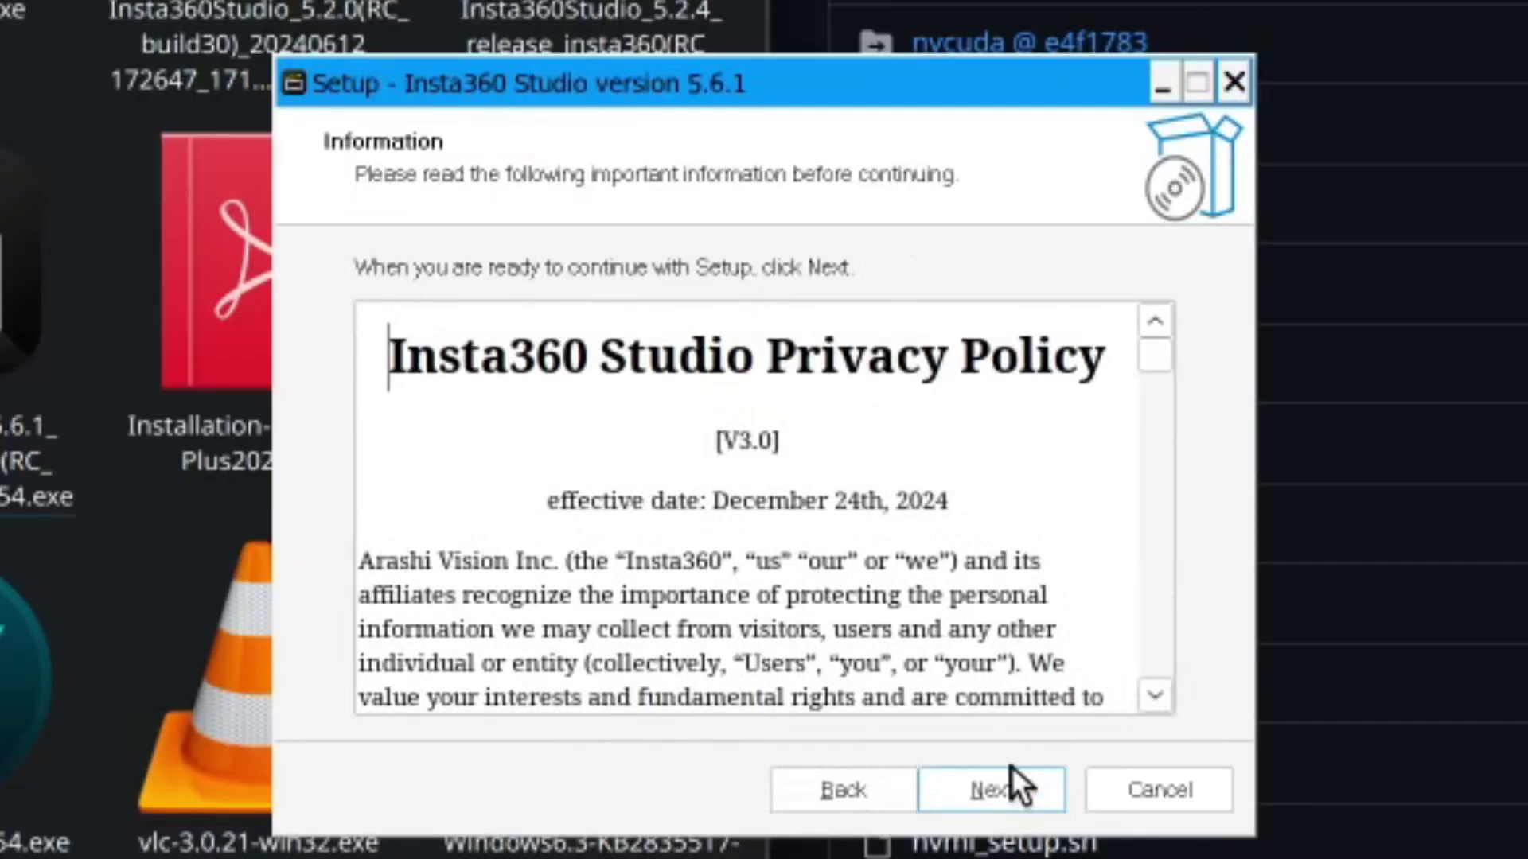
{"action": "key", "text": "Return"}
{"action": "left_click", "coordinate": [1138, 406]}
Set the install folder to C:\Program Files\Insta360 Studio and keep the default Start Menu folder.
{"action": "left_click", "coordinate": [473, 275]}
{"action": "left_click", "coordinate": [534, 307]}
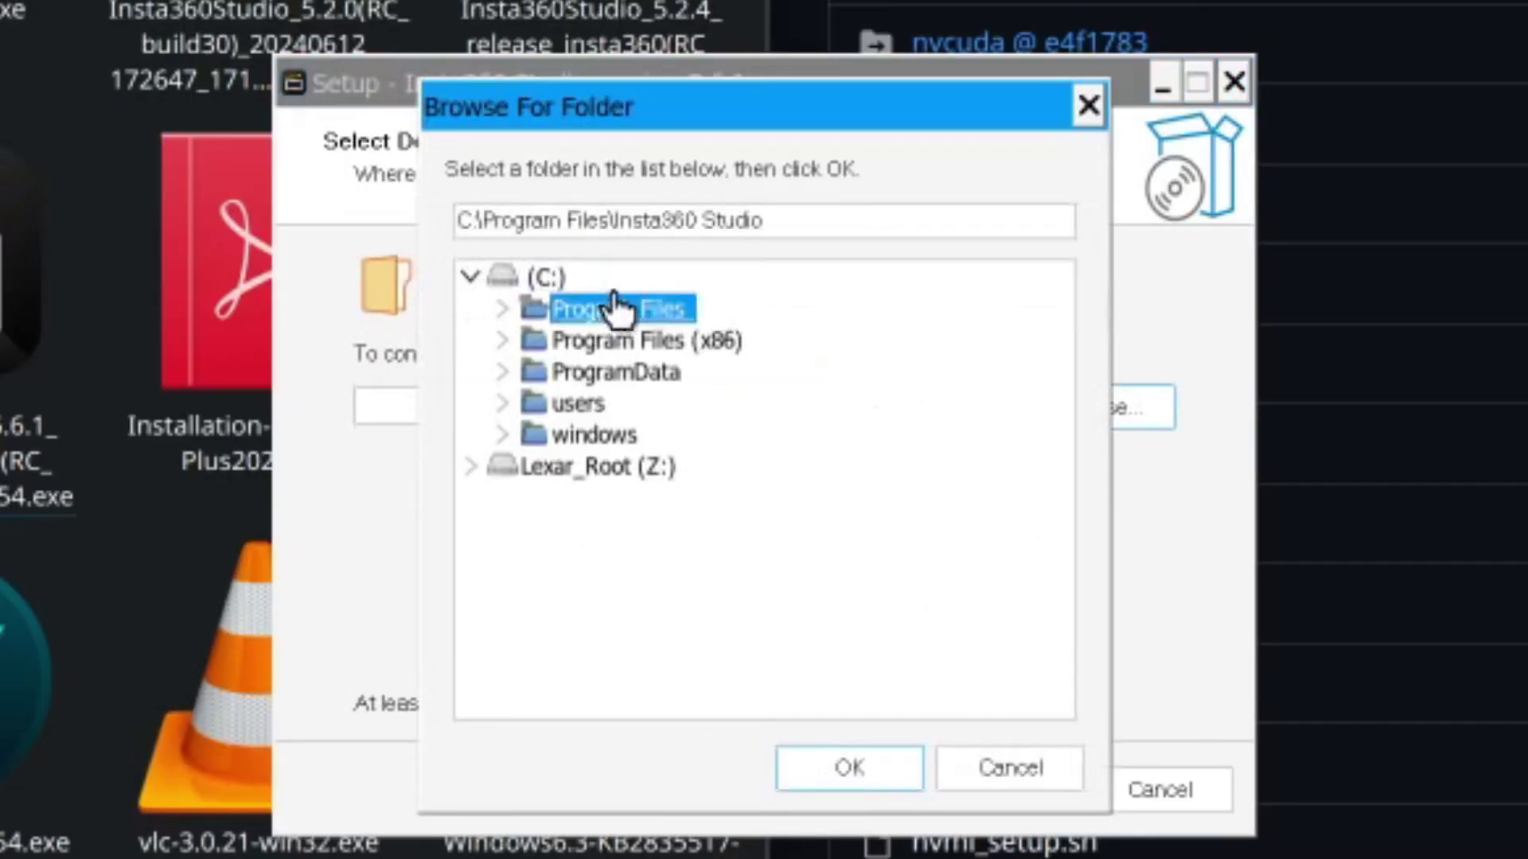
{"action": "left_click", "coordinate": [884, 774]}
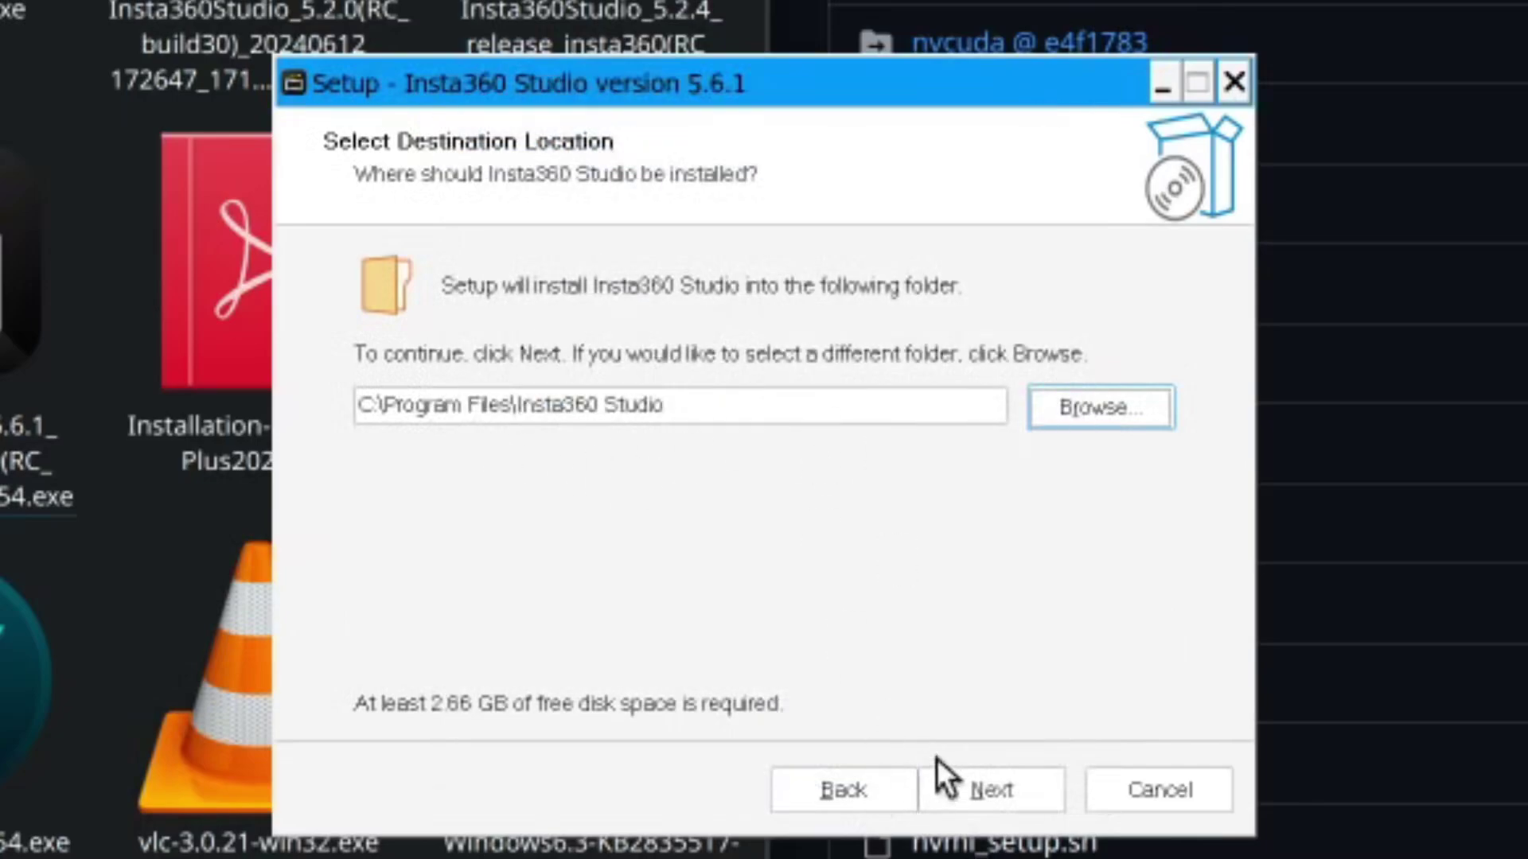
{"action": "left_click", "coordinate": [990, 790]}
{"action": "left_click", "coordinate": [1100, 407]}
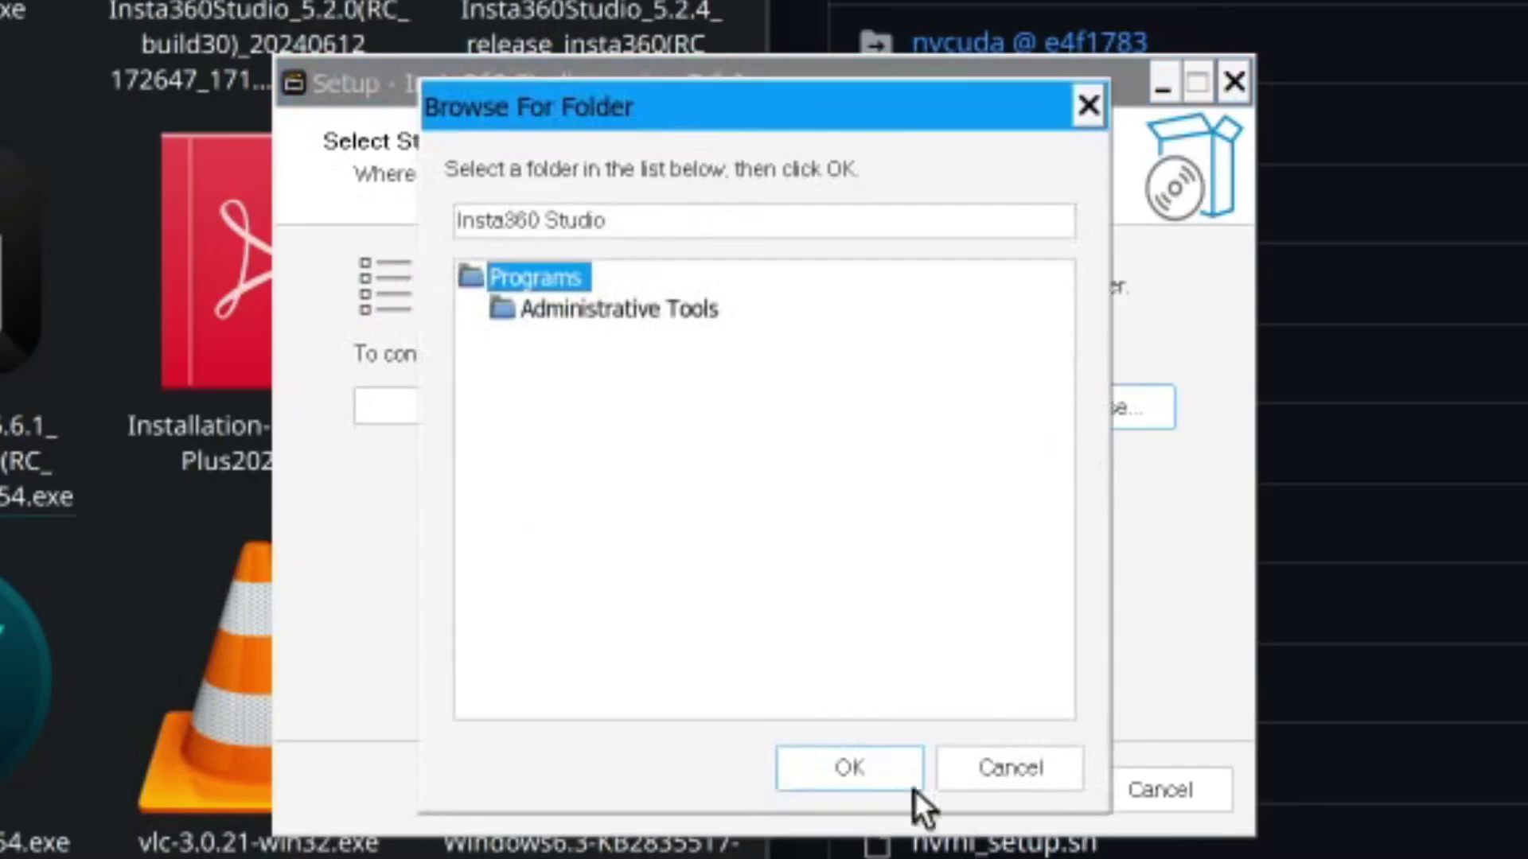
{"action": "left_click", "coordinate": [909, 754]}
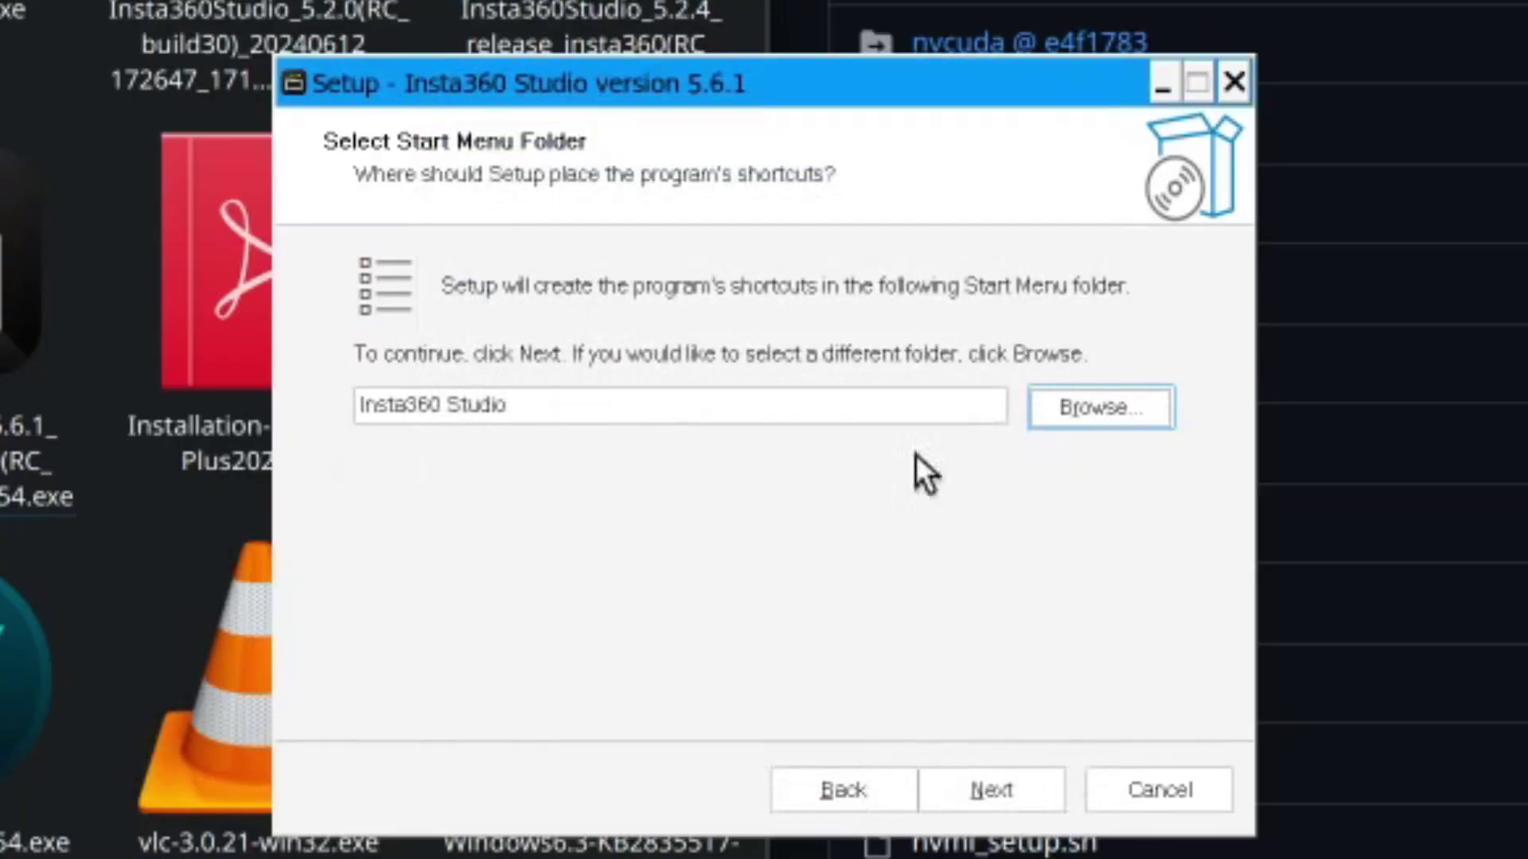
Uncheck the thumbnail, Premiere Reframe and QuickLook plug-ins, keep shortcuts and associations, and continue to Ready to Install.
{"action": "left_click", "coordinate": [1006, 795]}
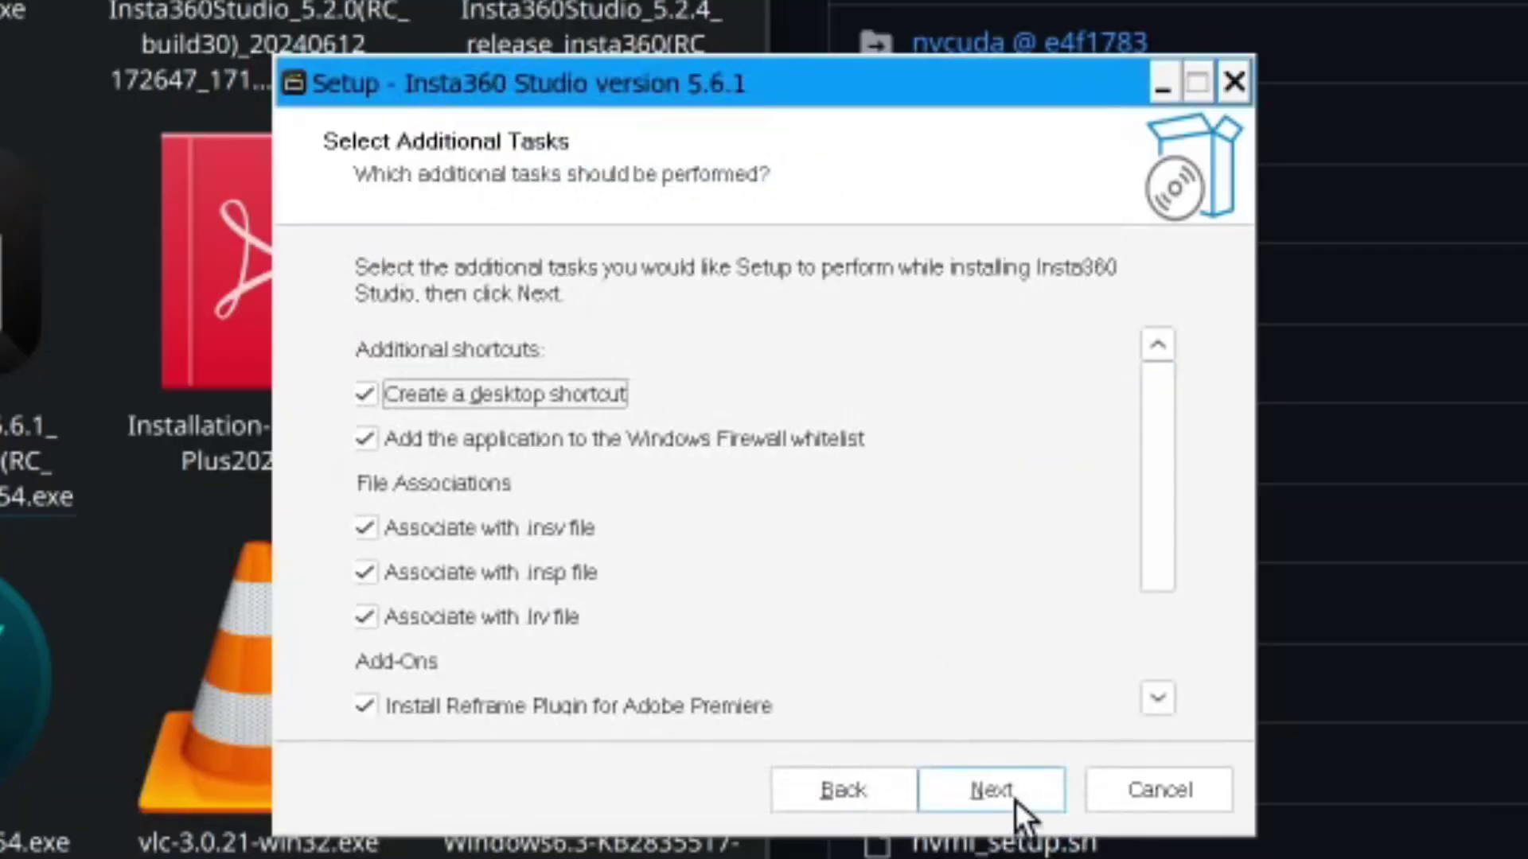
{"action": "scroll", "coordinate": [676, 581], "scroll_direction": "down", "scroll_amount": 1}
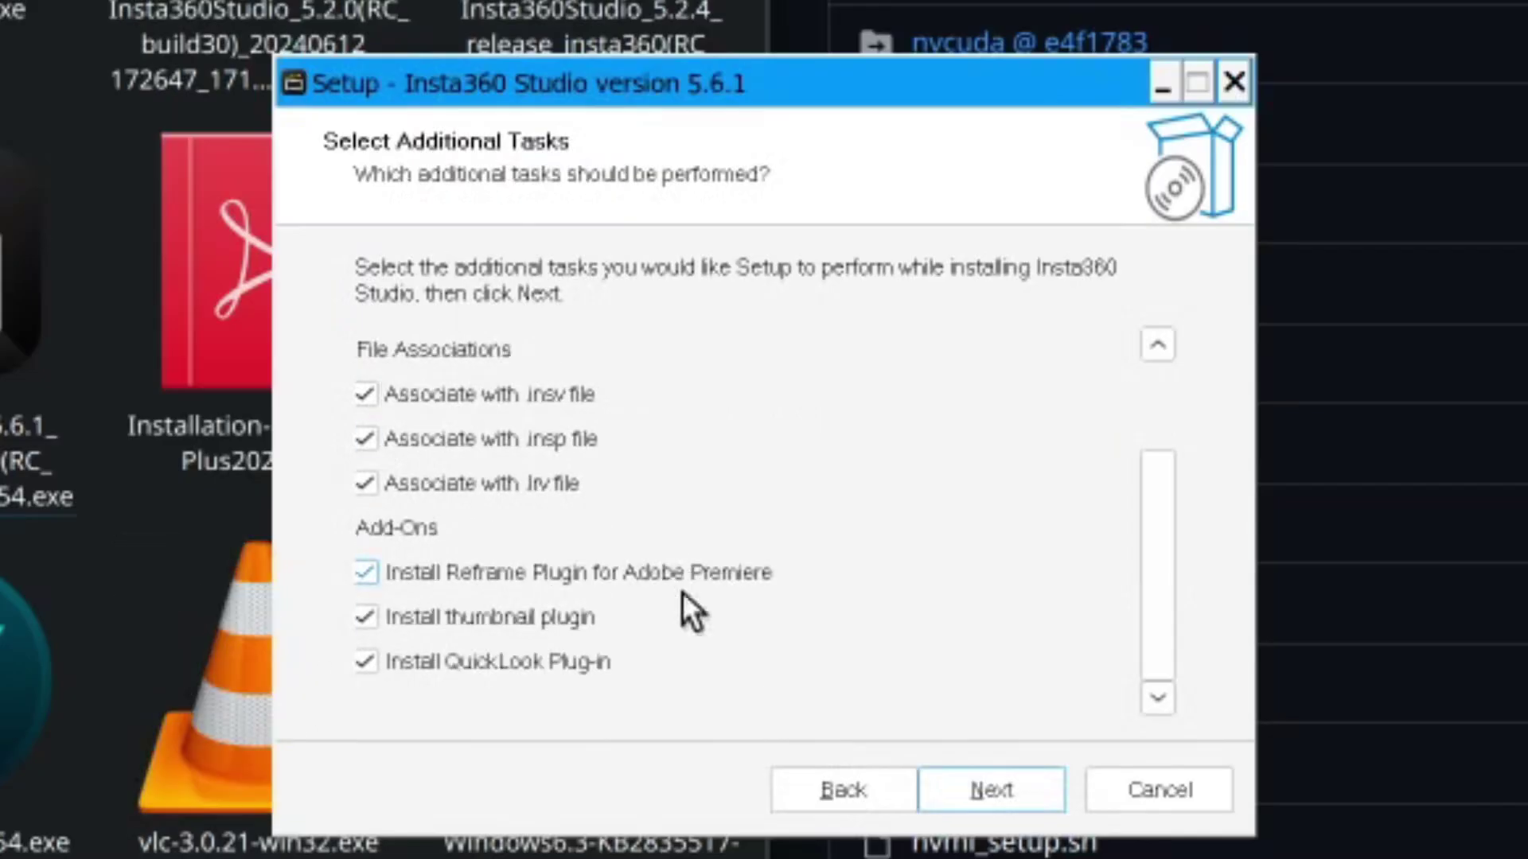
{"action": "left_click", "coordinate": [448, 623]}
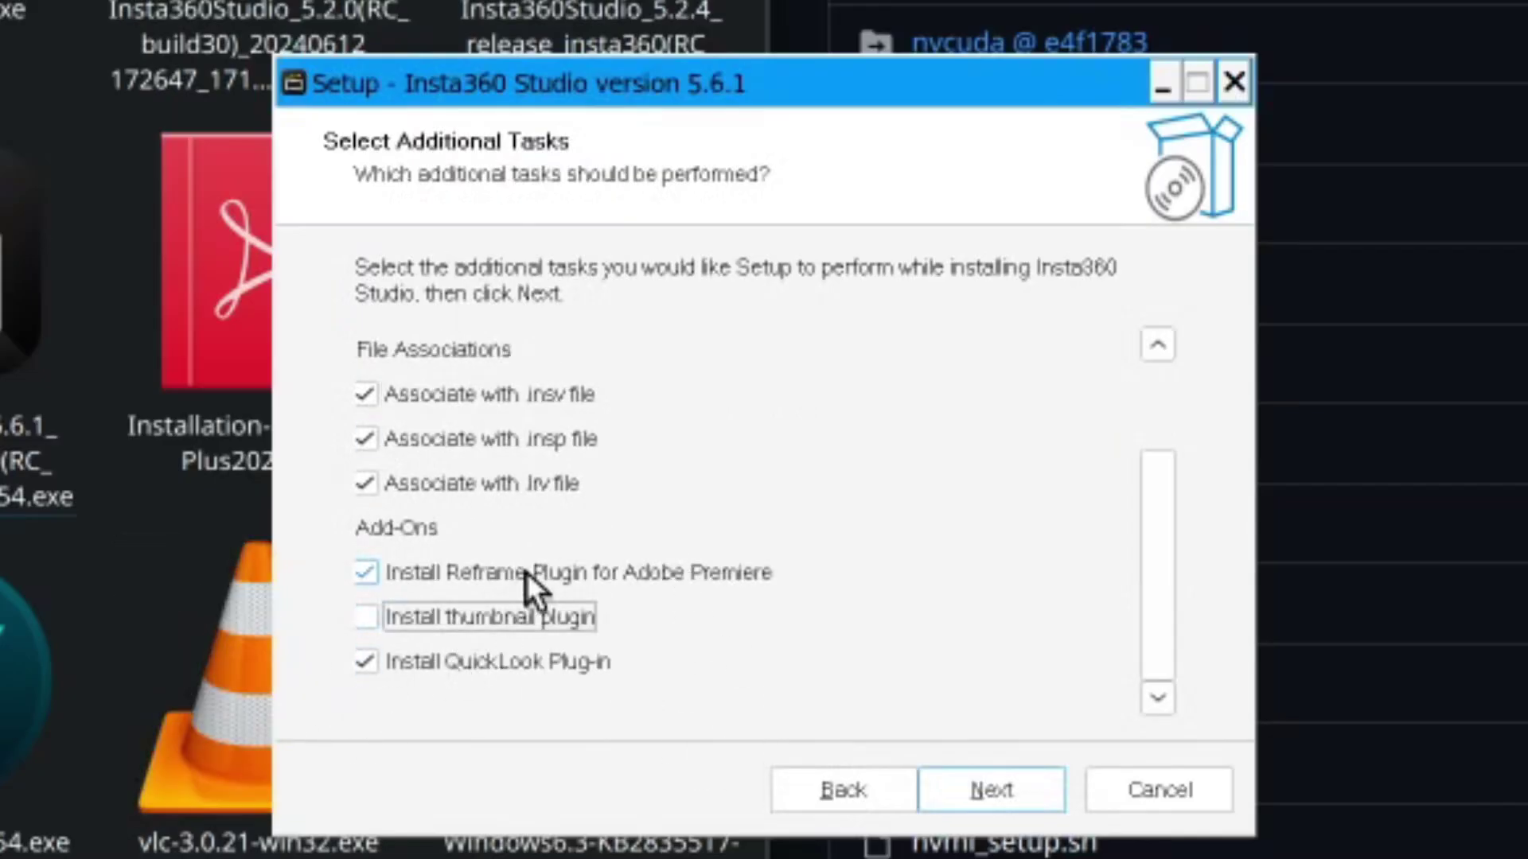
{"action": "left_click", "coordinate": [526, 571]}
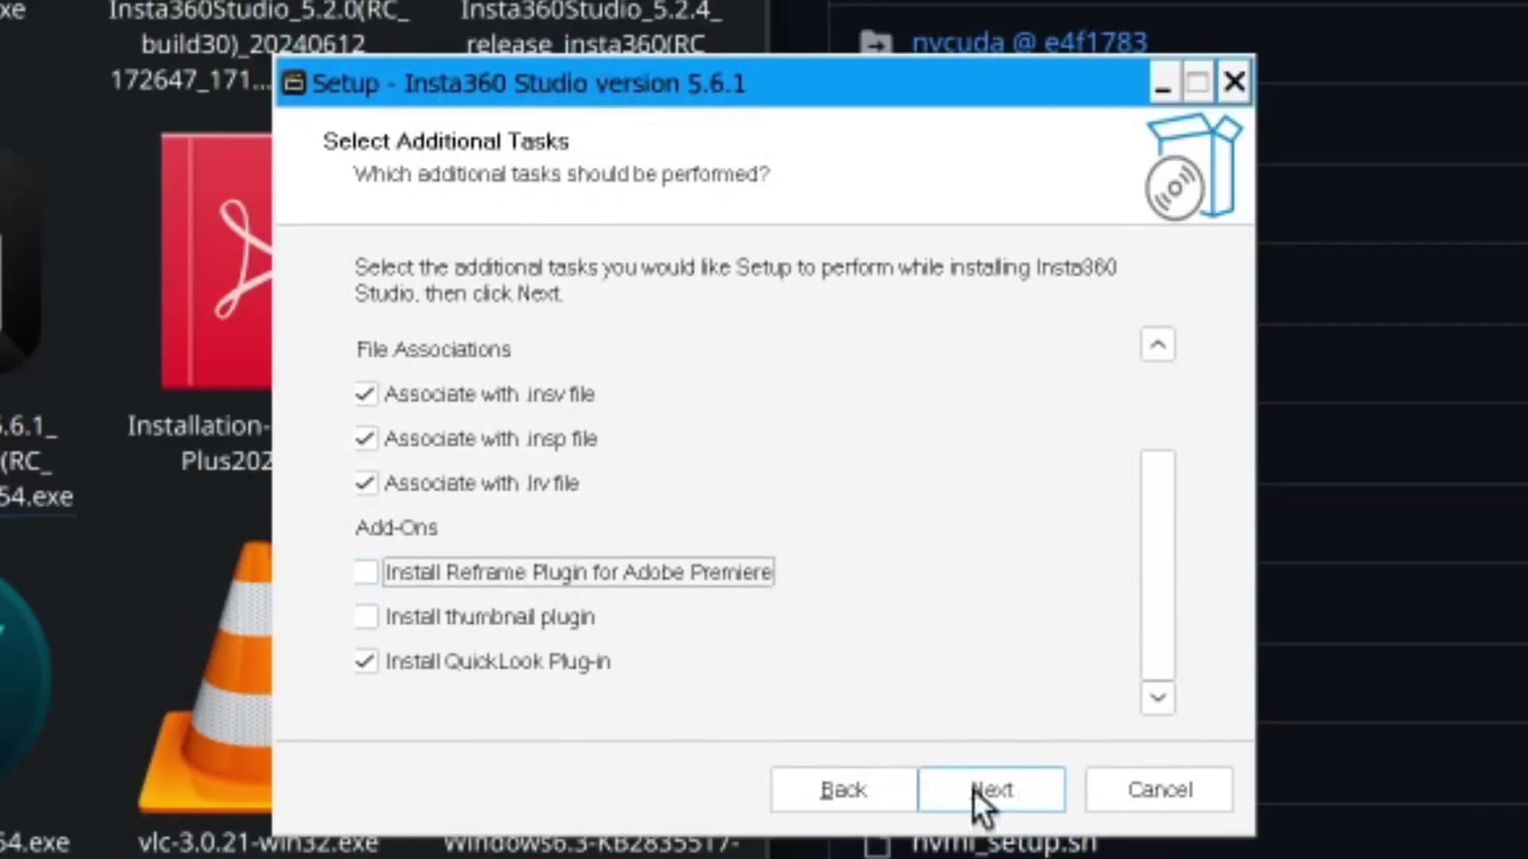
{"action": "left_click", "coordinate": [489, 661]}
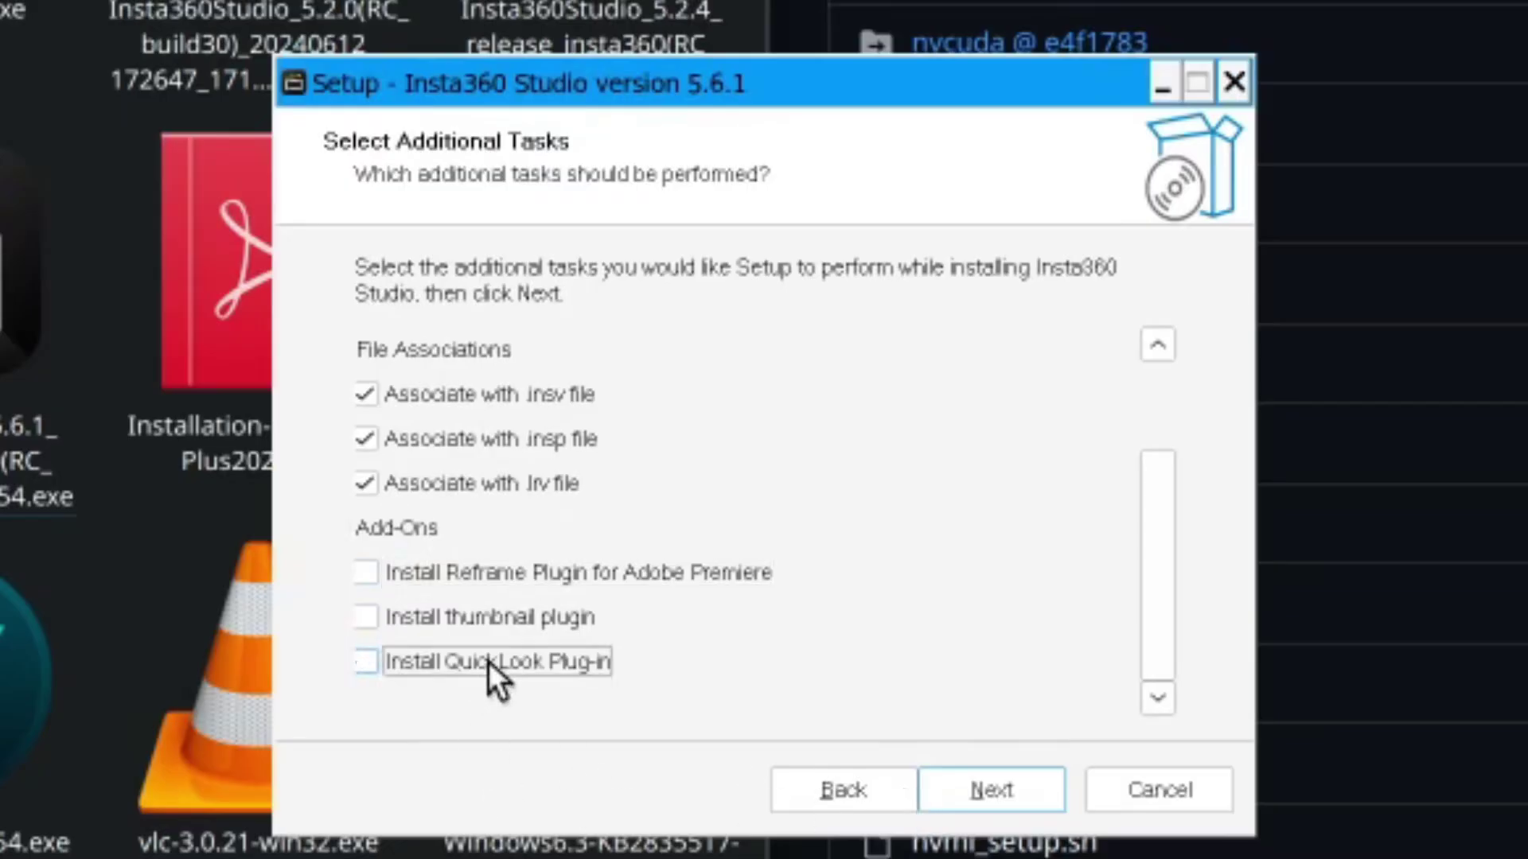
{"action": "scroll", "coordinate": [648, 610], "scroll_direction": "up", "scroll_amount": 1}
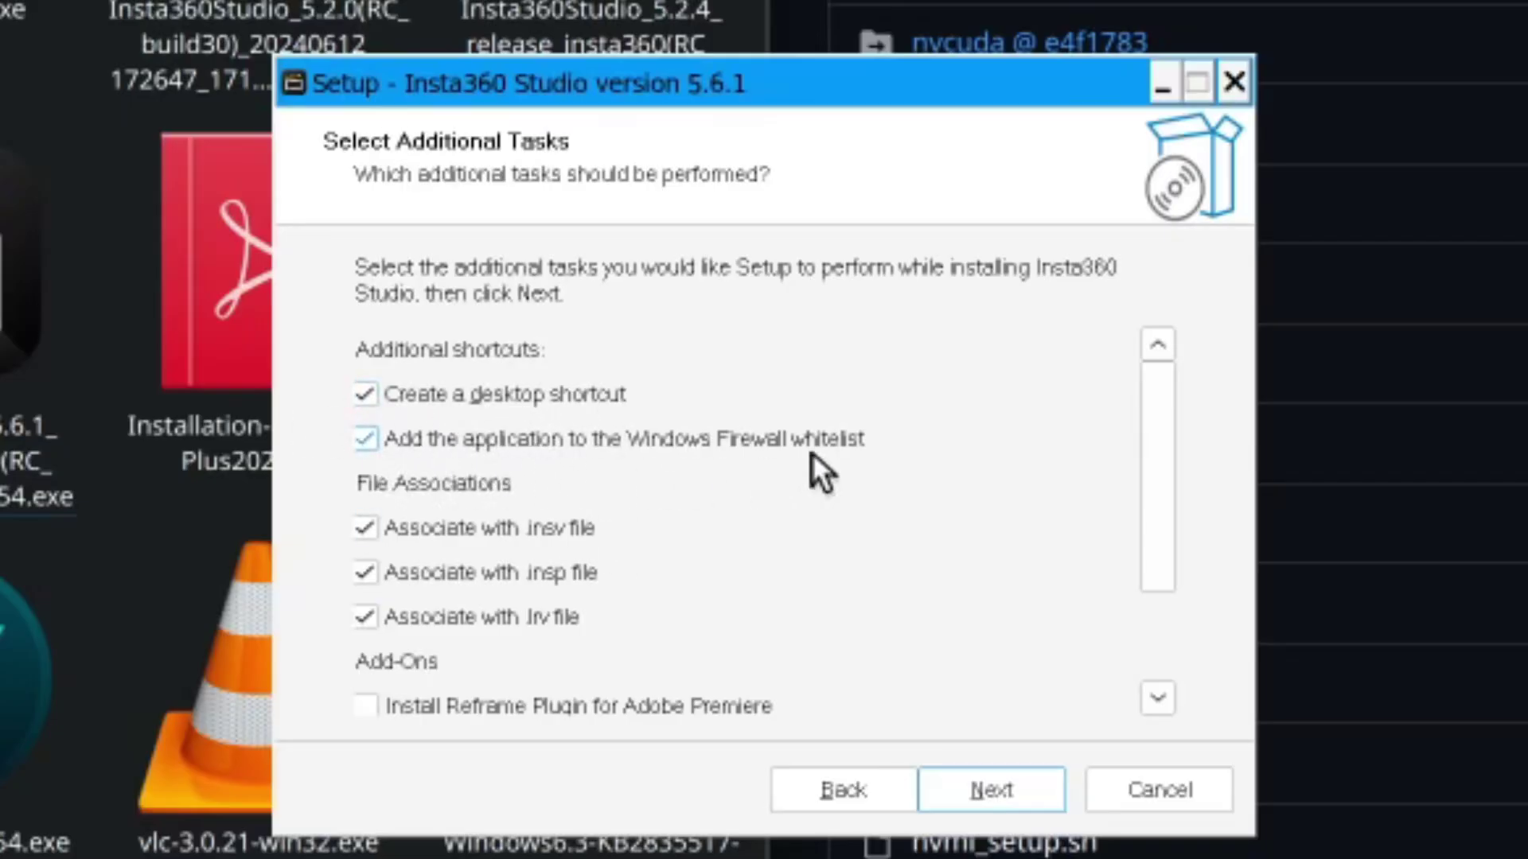
{"action": "left_click", "coordinate": [957, 788]}
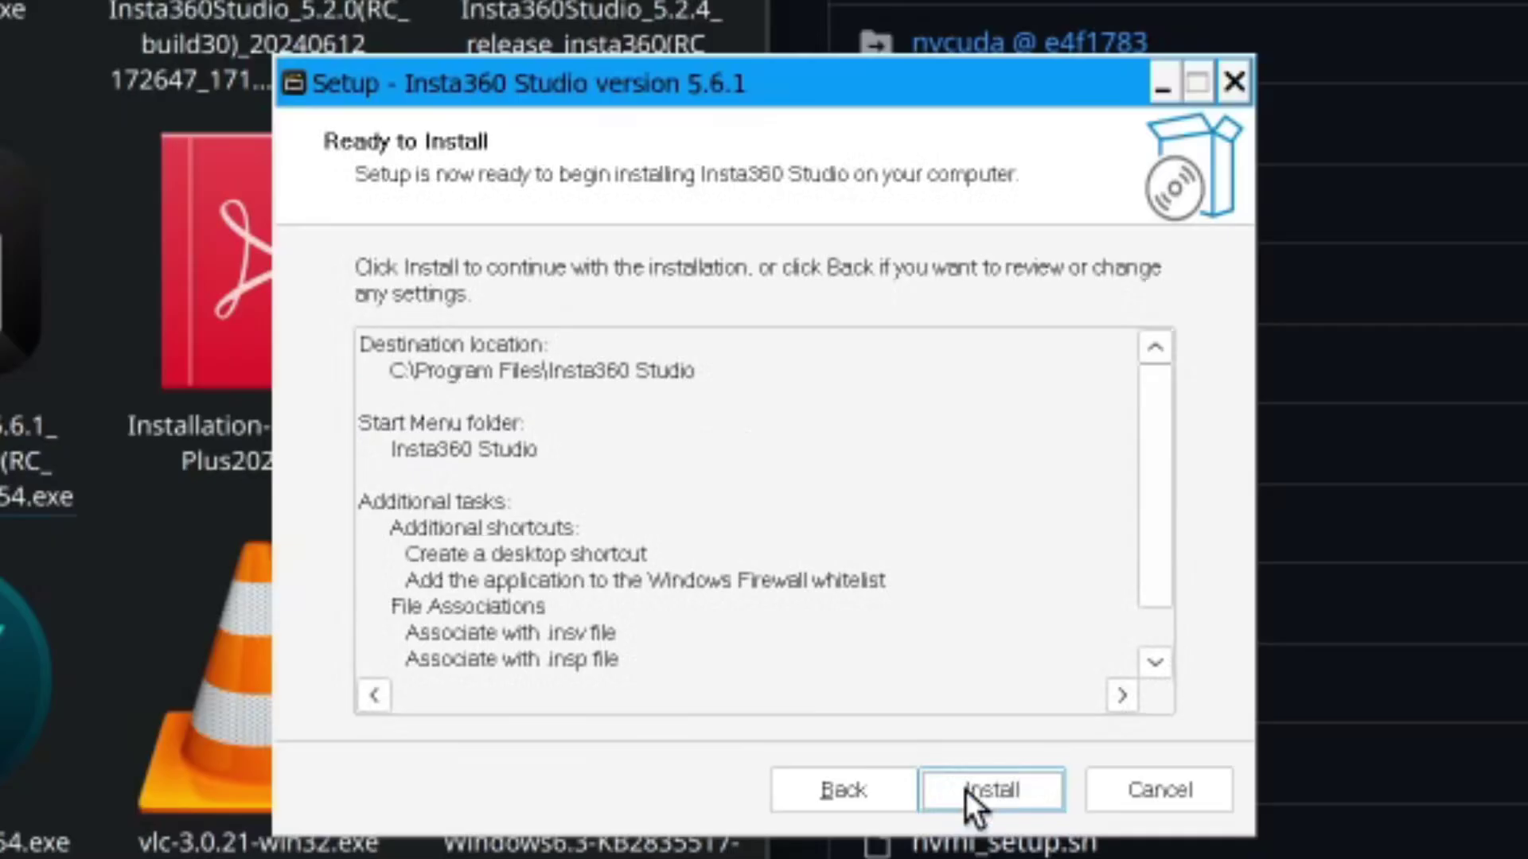
Install Insta360 Studio 5.6.1 and wait for the Completing the Setup Wizard page.
{"action": "left_click", "coordinate": [987, 792]}
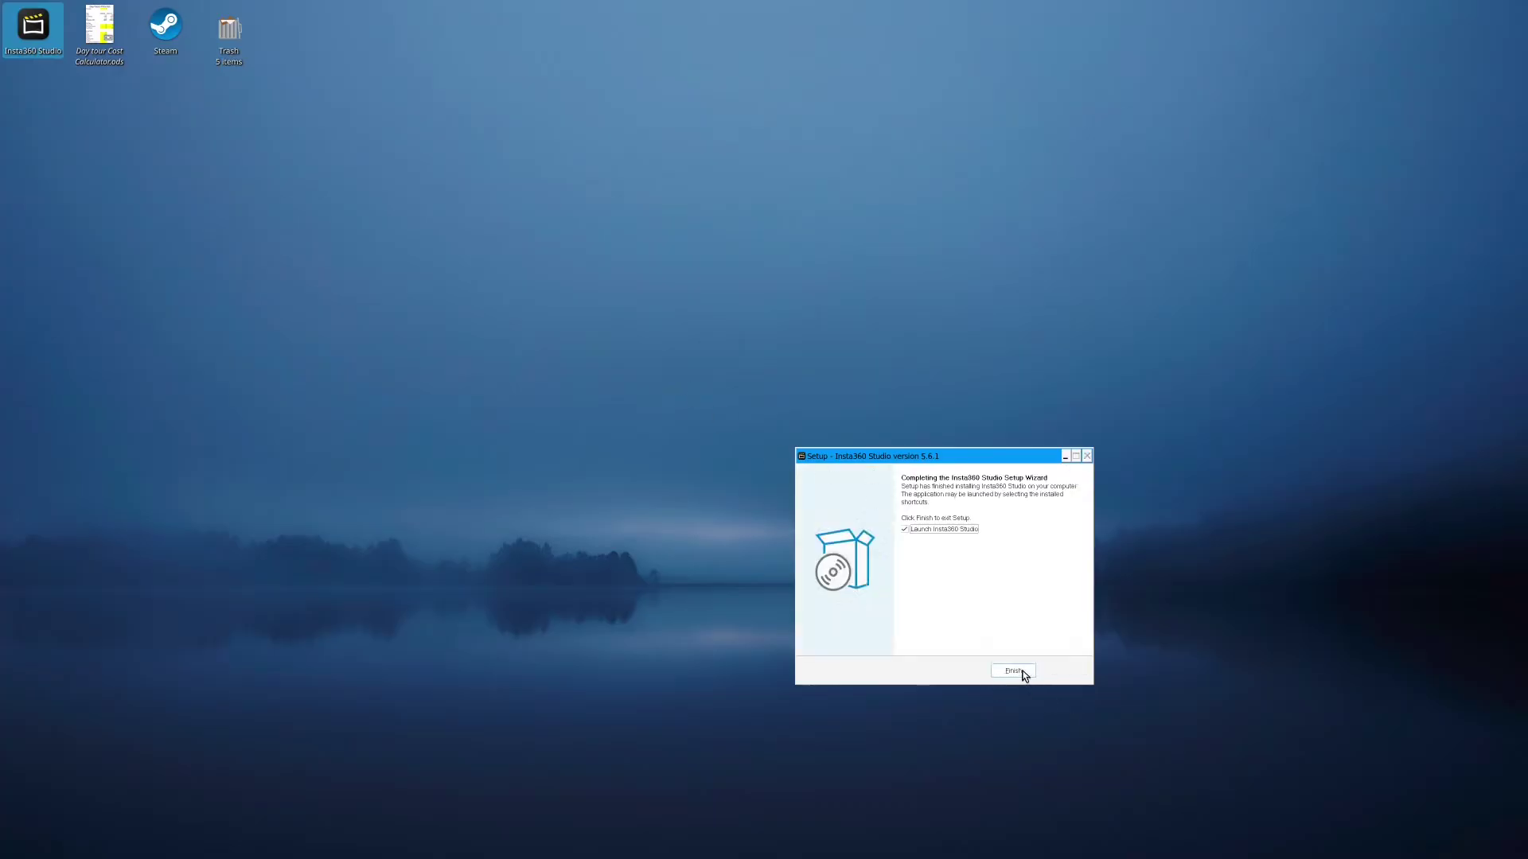
Finish setup to launch Insta360 Studio and drag the 5.6.2 beta2 update notice to the corner.
{"action": "left_click", "coordinate": [1021, 672]}
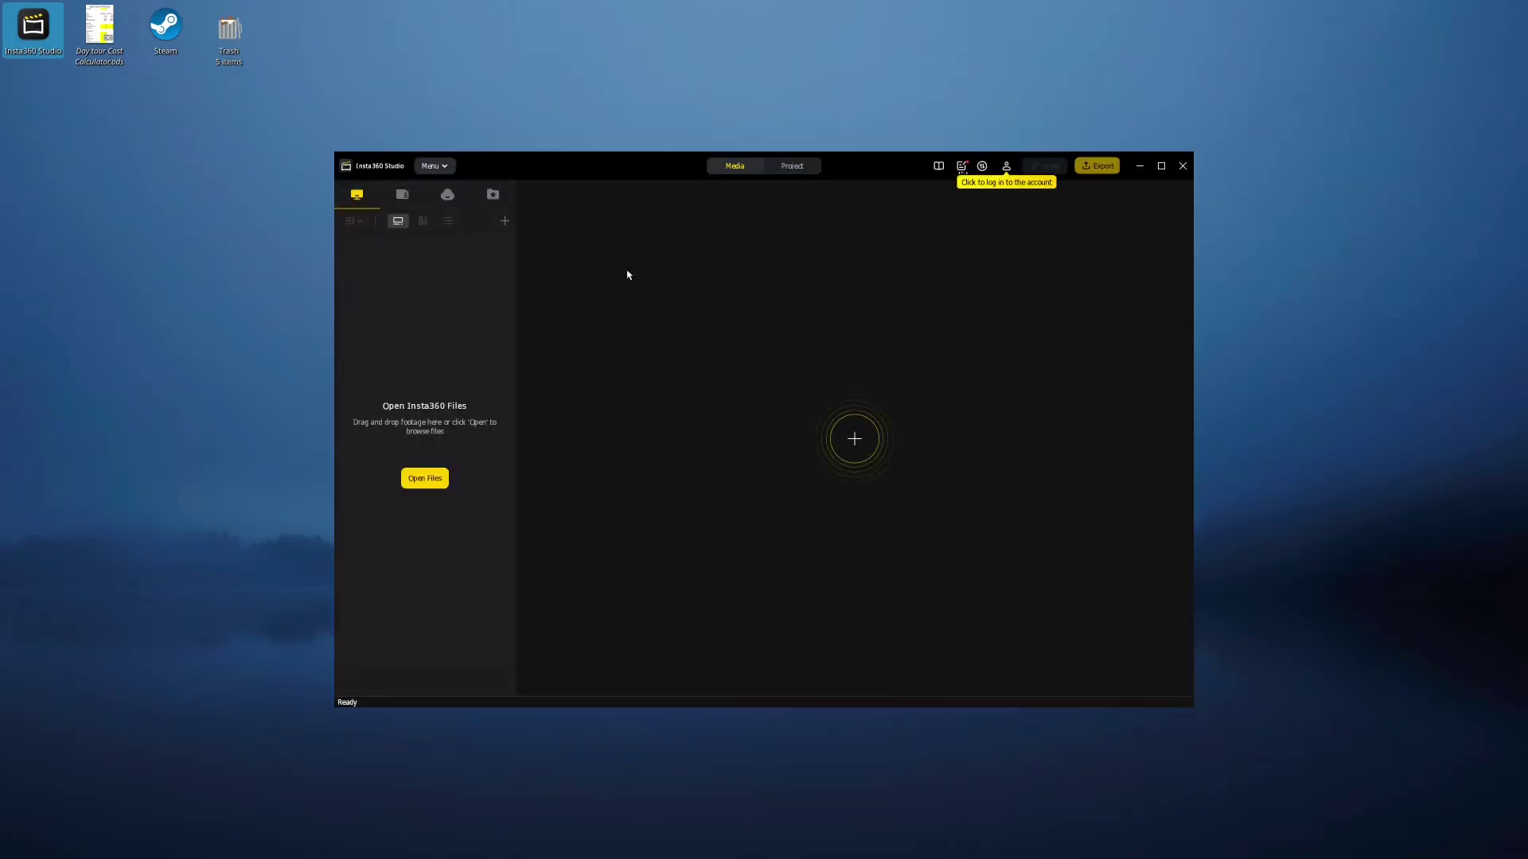
{"action": "left_click", "coordinate": [442, 168]}
{"action": "left_click", "coordinate": [489, 239]}
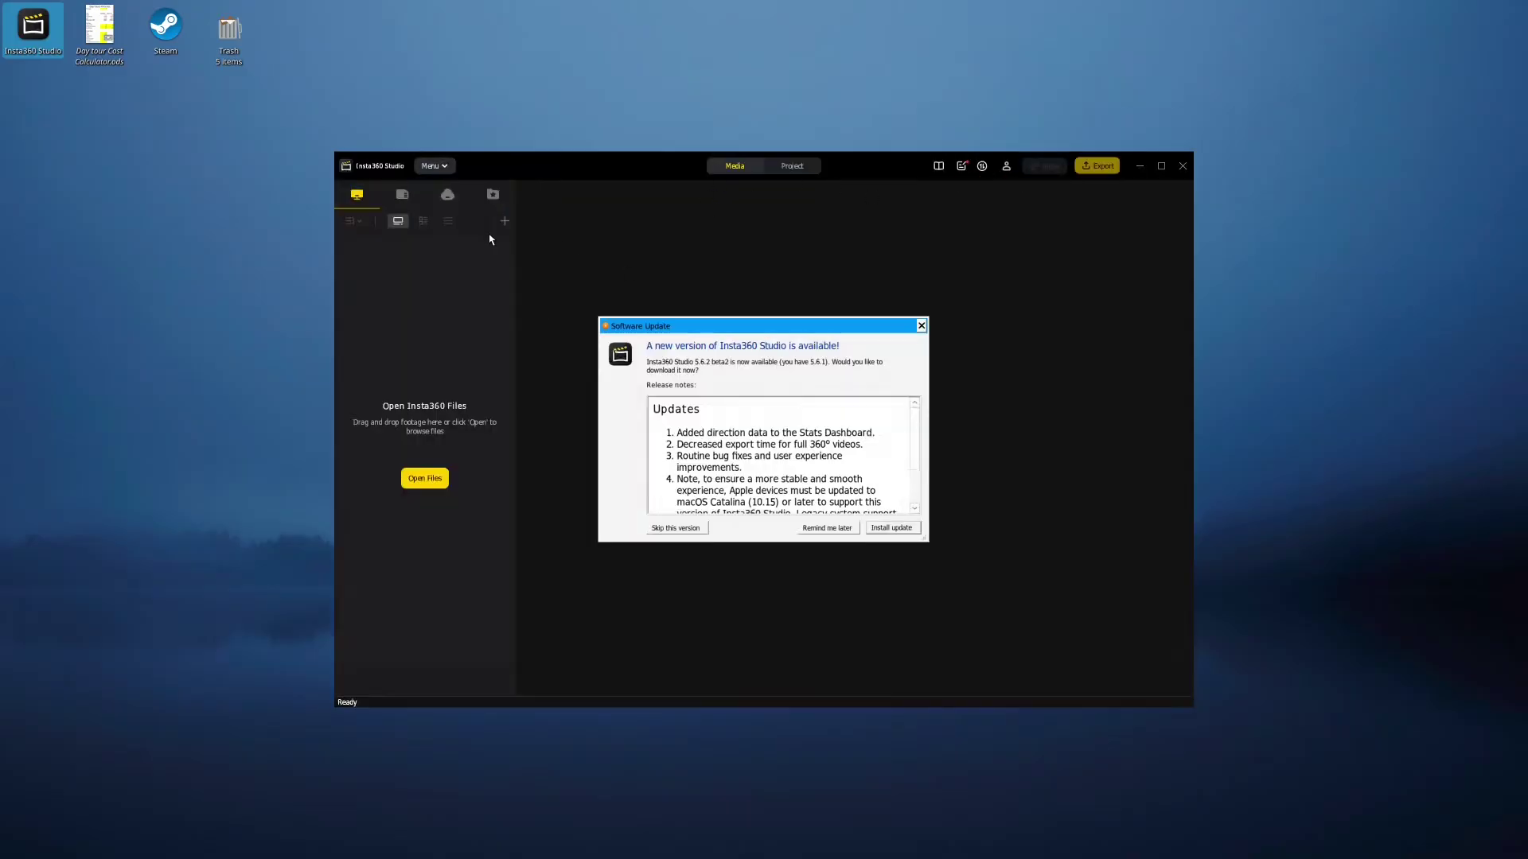
{"action": "left_click_drag", "start_coordinate": [741, 335], "coordinate": [1326, 22]}
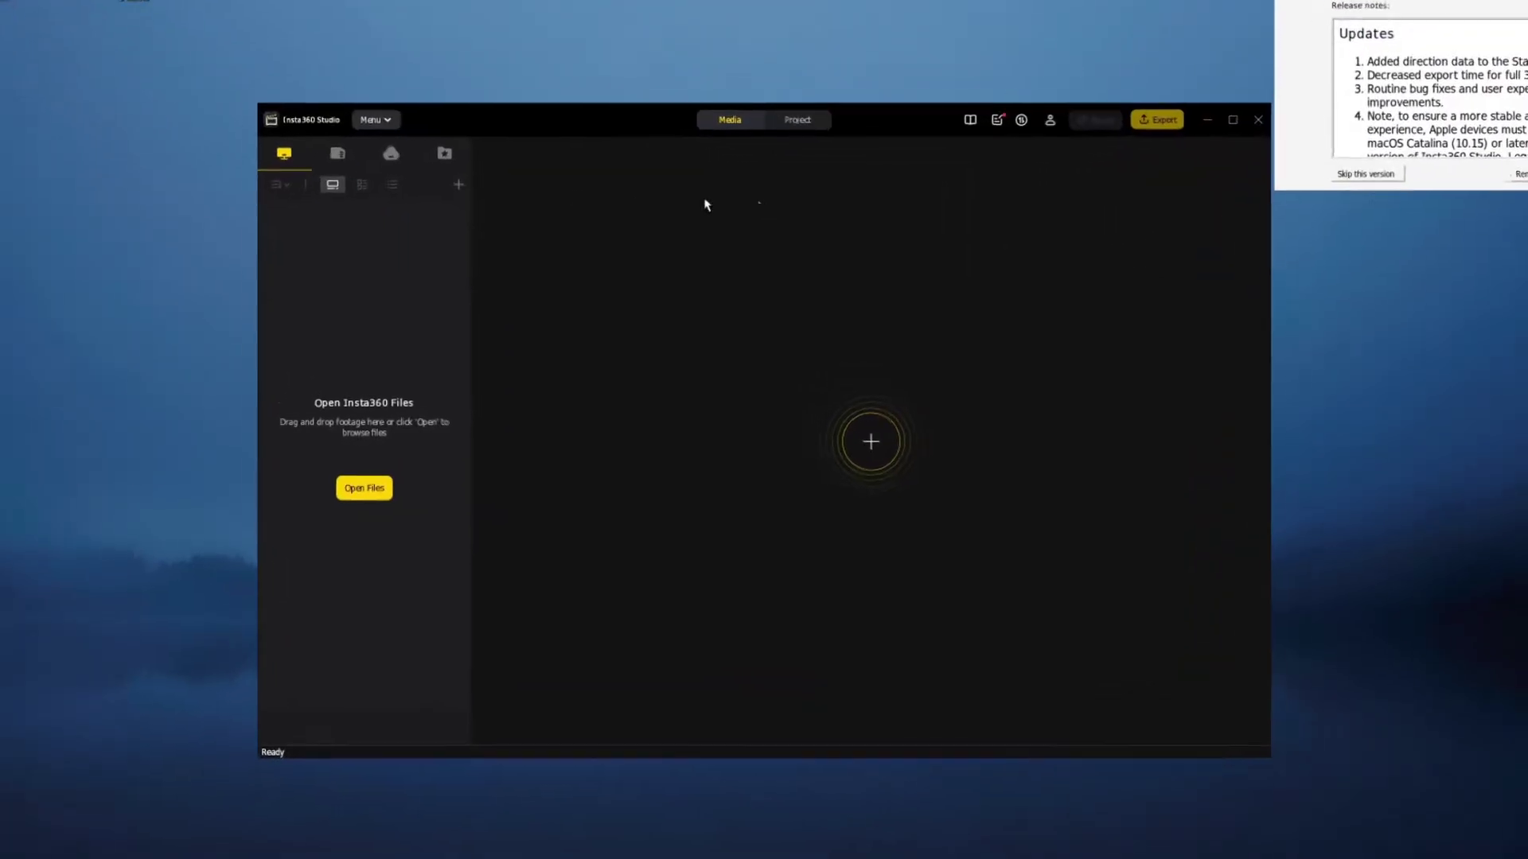
In User Preference, try CPU image processing acceleration, then choose Later and keep it on Auto.
{"action": "left_click", "coordinate": [437, 167]}
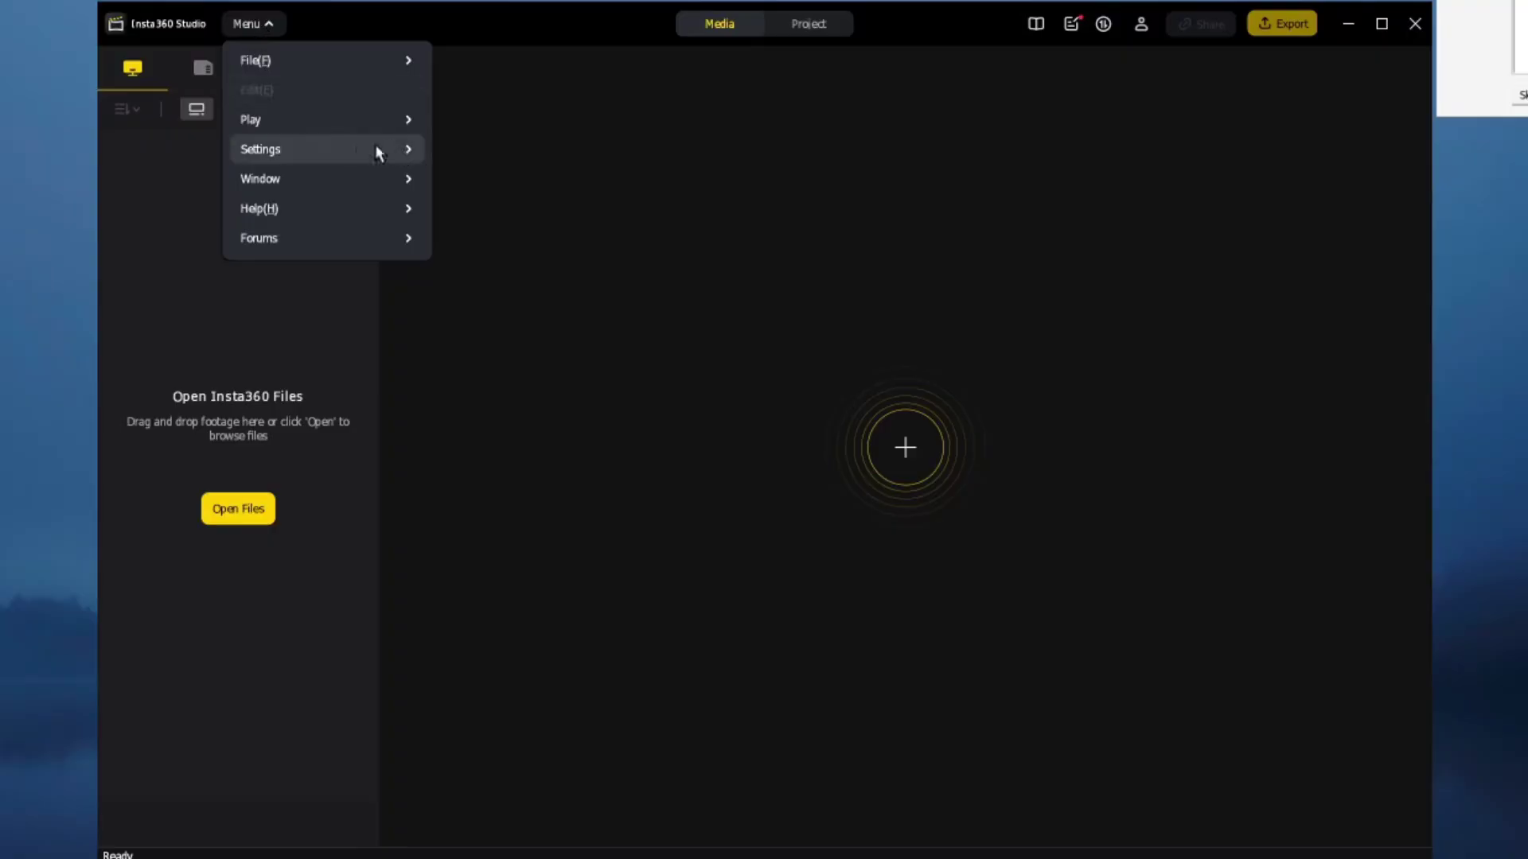
{"action": "mouse_move", "coordinate": [355, 151]}
{"action": "left_click", "coordinate": [547, 176]}
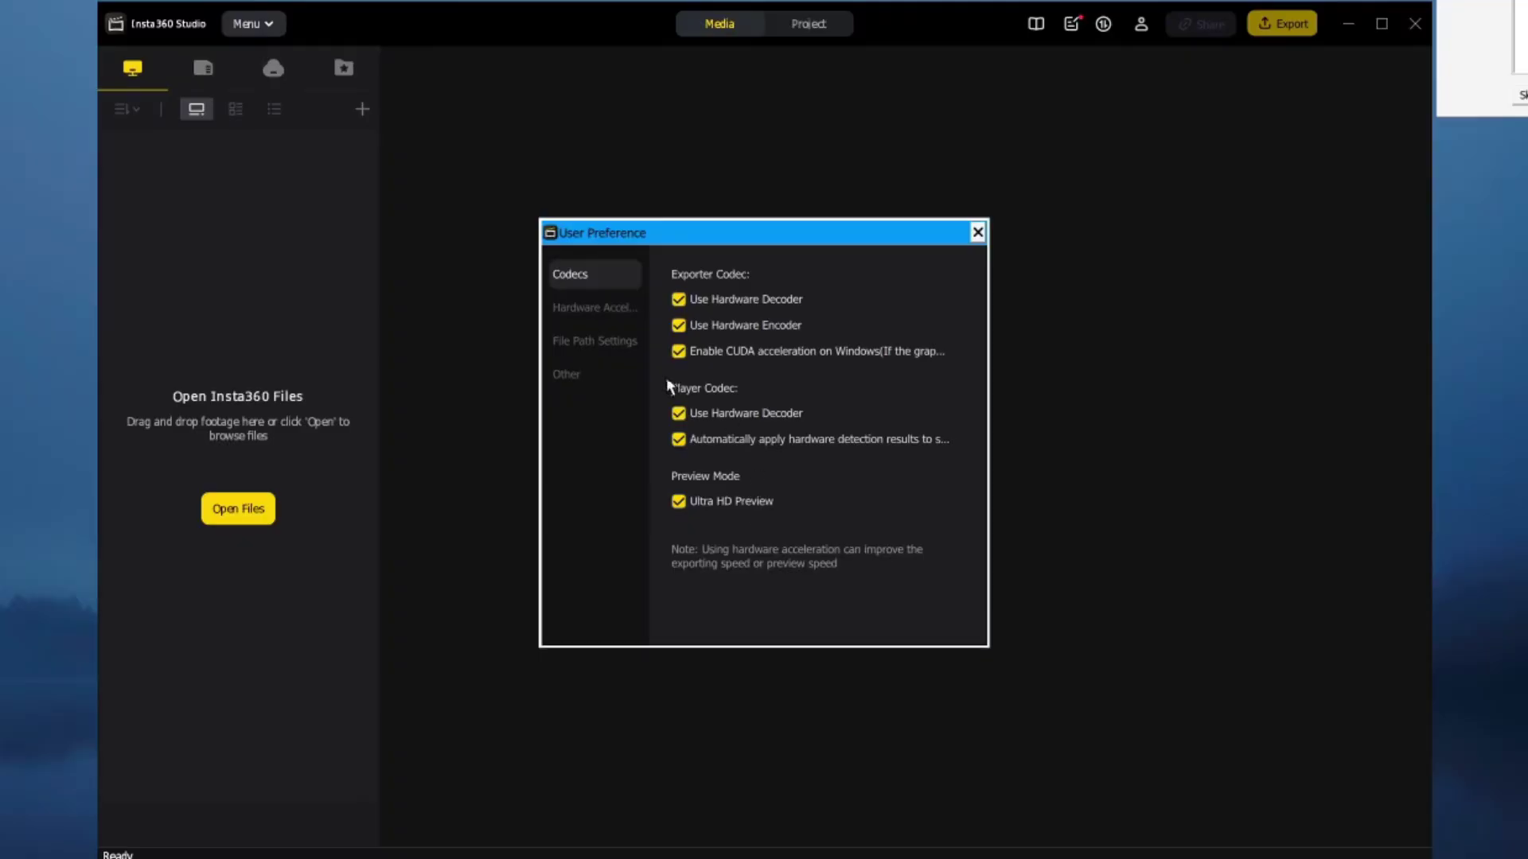
{"action": "left_click", "coordinate": [617, 318]}
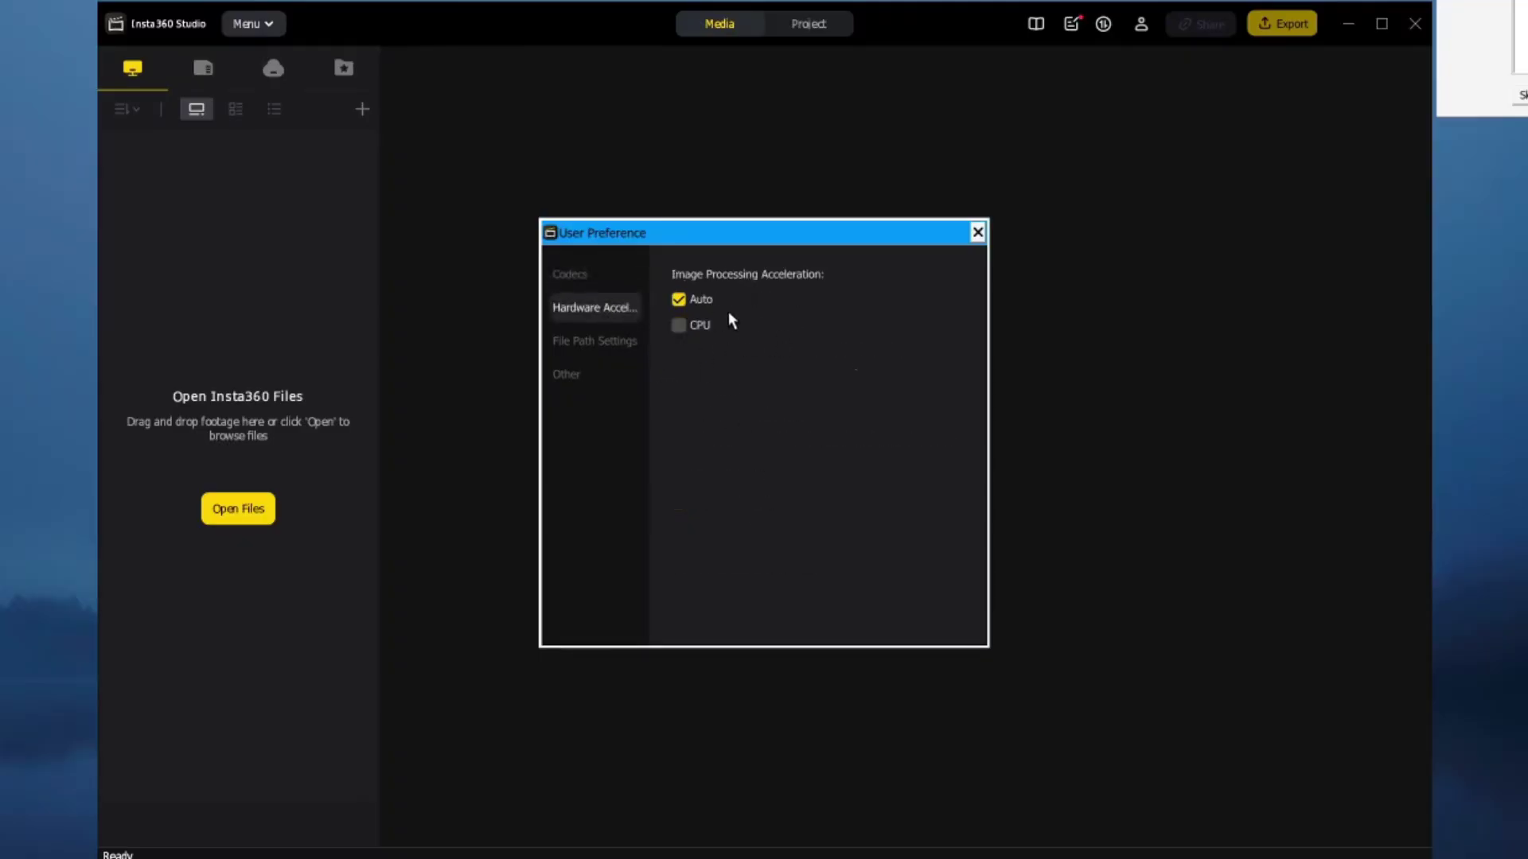
{"action": "left_click", "coordinate": [678, 326]}
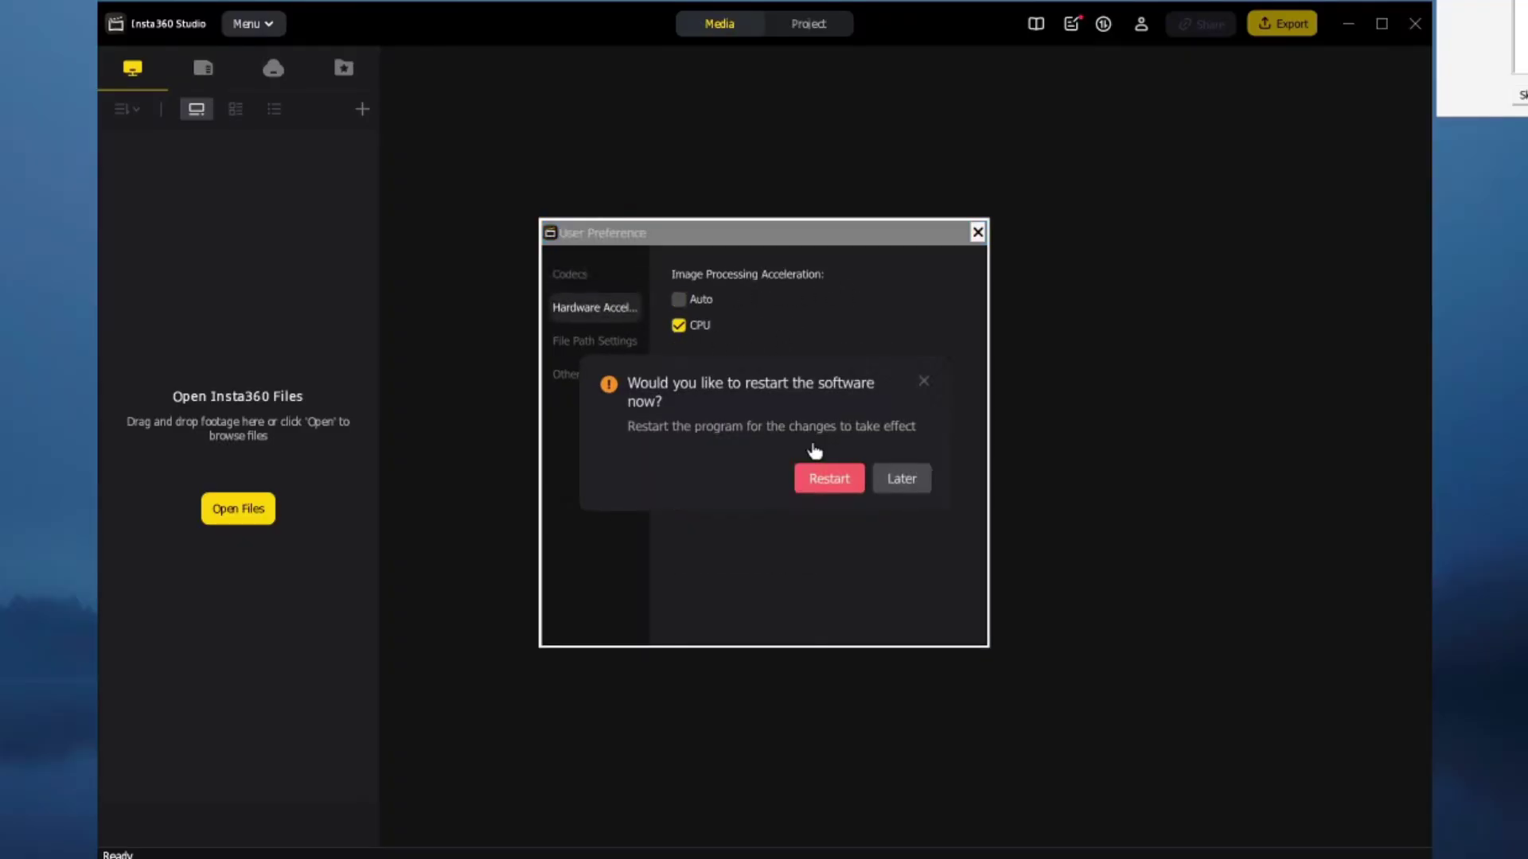
{"action": "left_click", "coordinate": [895, 481]}
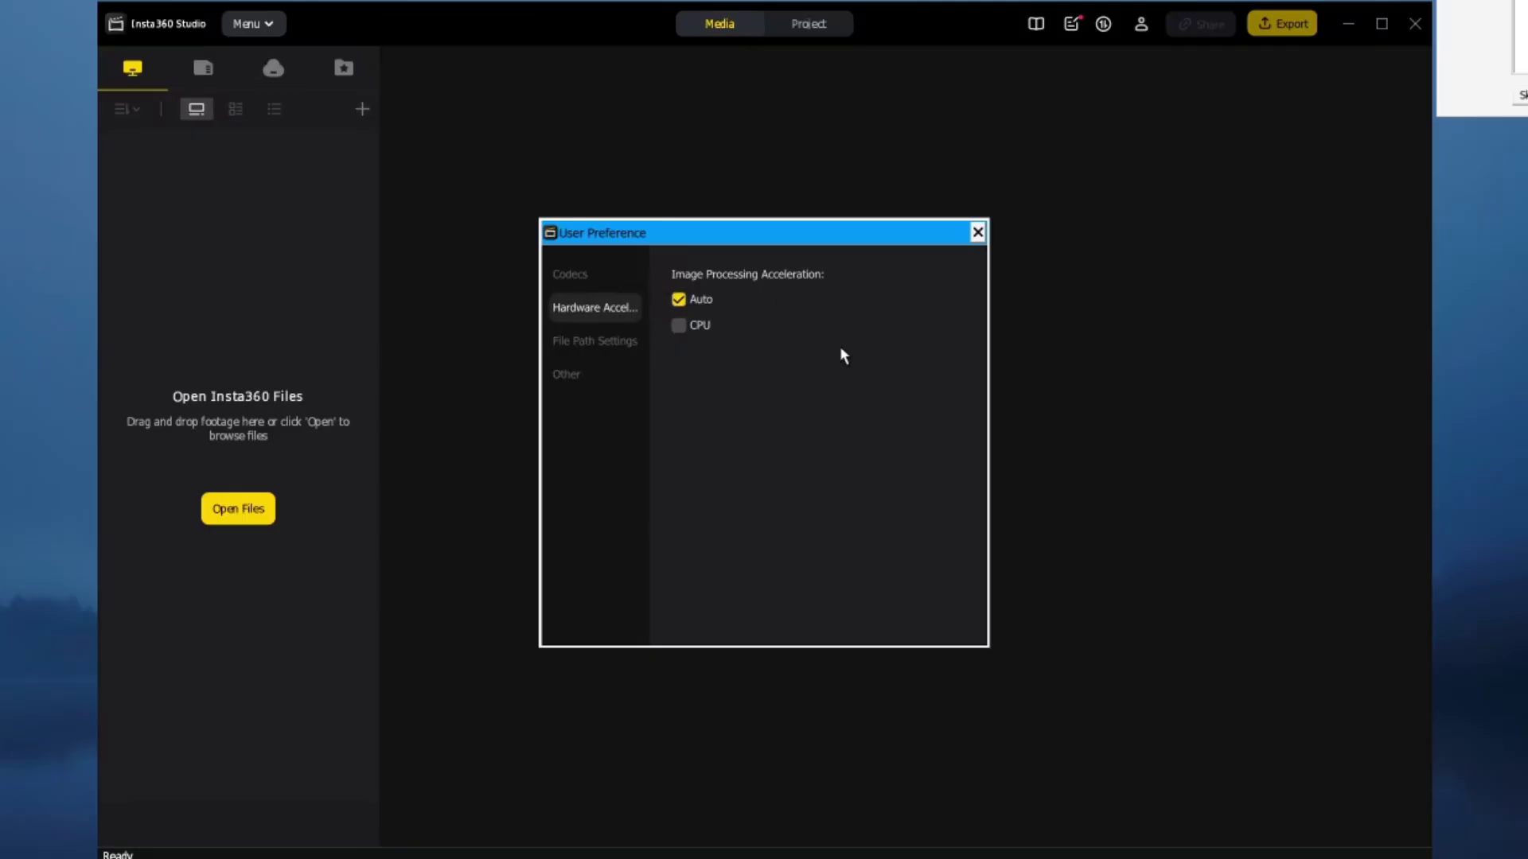
Review the File Path Settings and Other advanced settings, then close User Preference.
{"action": "left_click", "coordinate": [599, 350]}
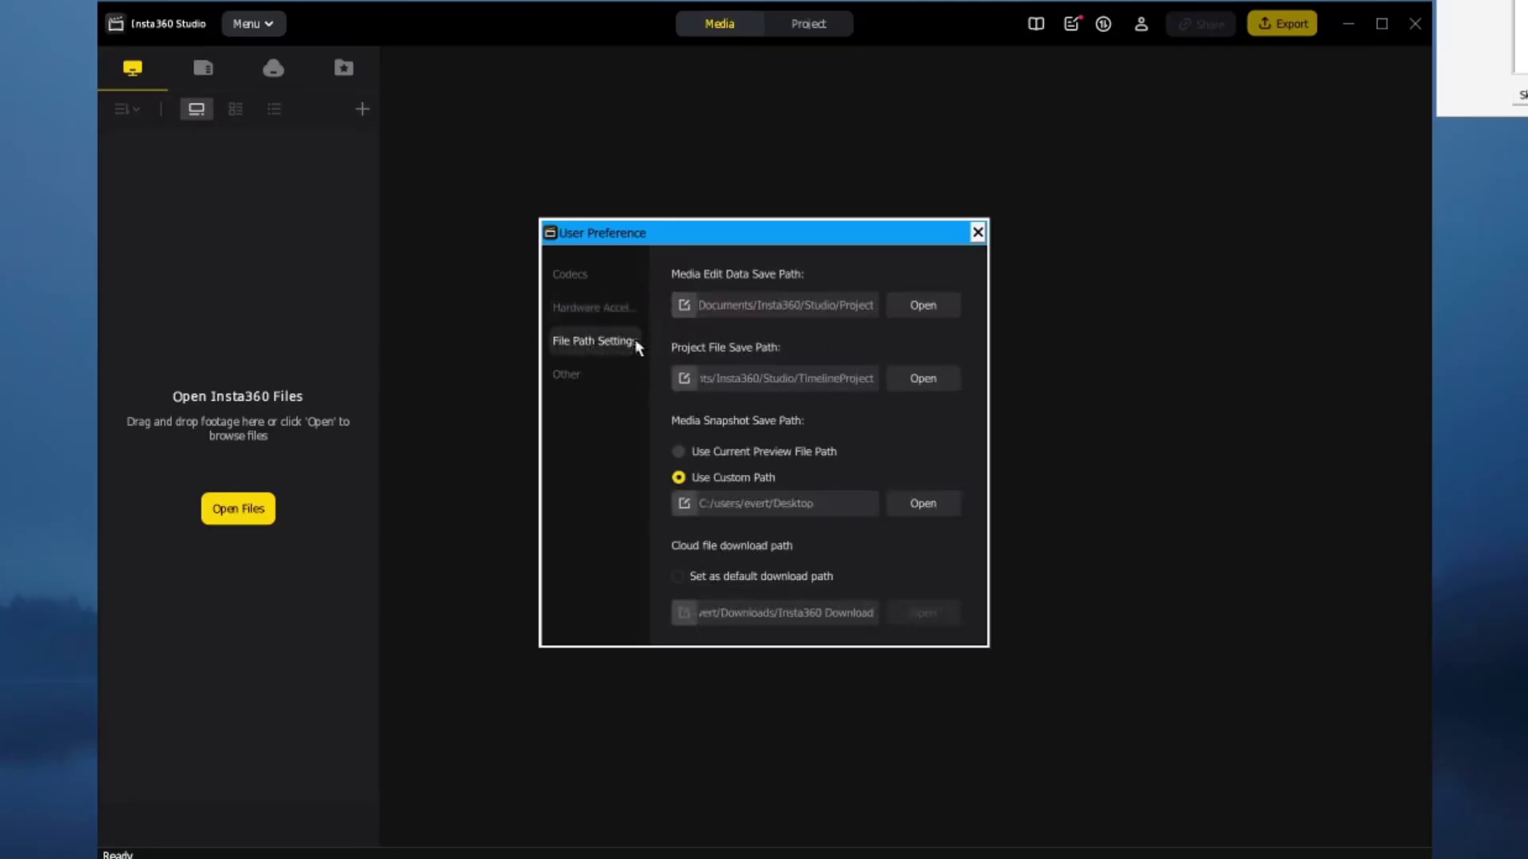
{"action": "left_click", "coordinate": [591, 382]}
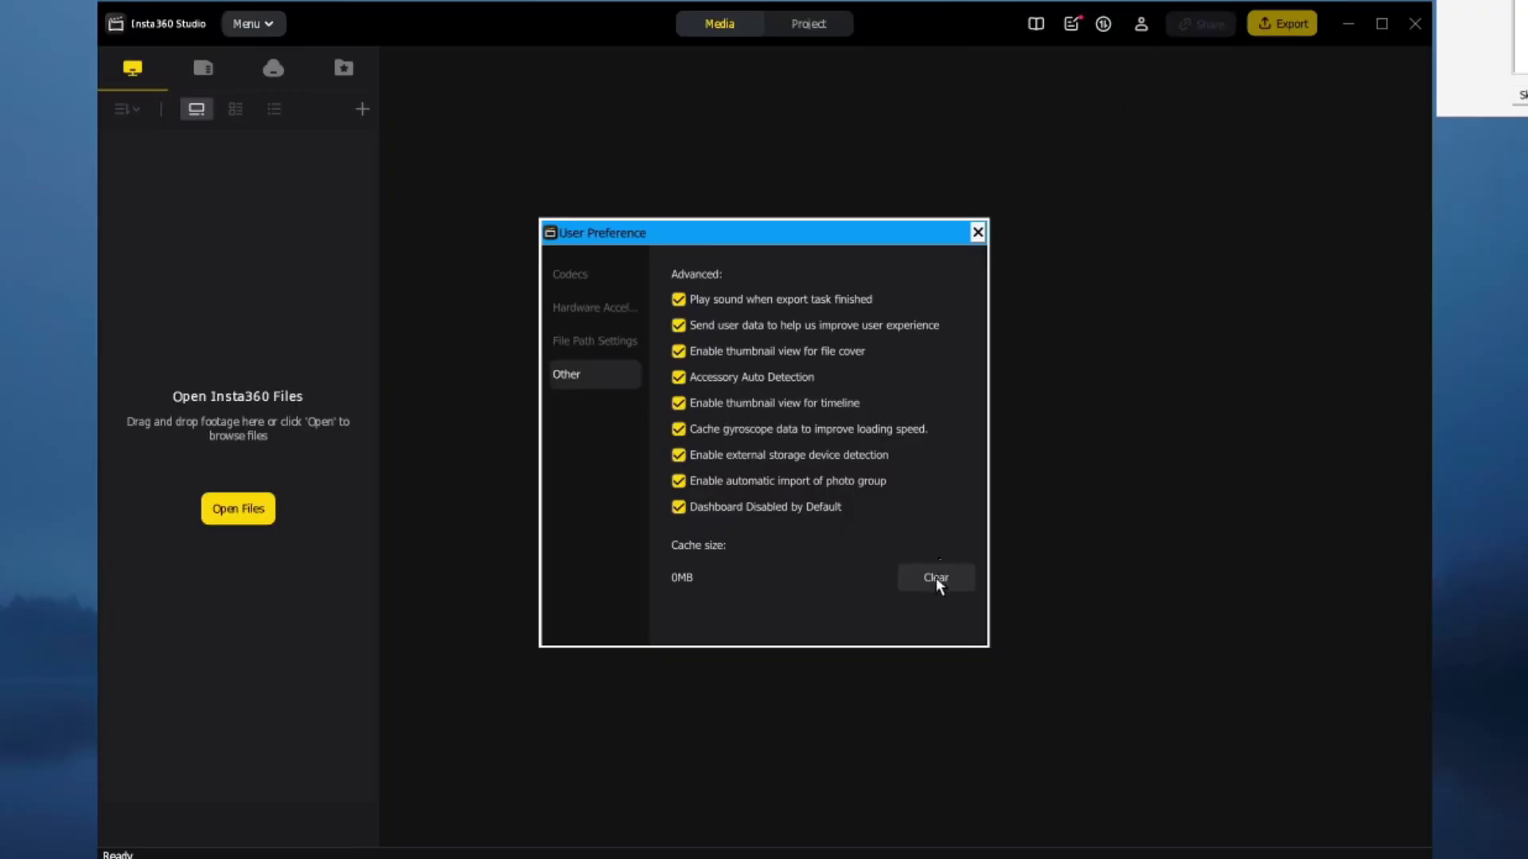
{"action": "left_click", "coordinate": [977, 232]}
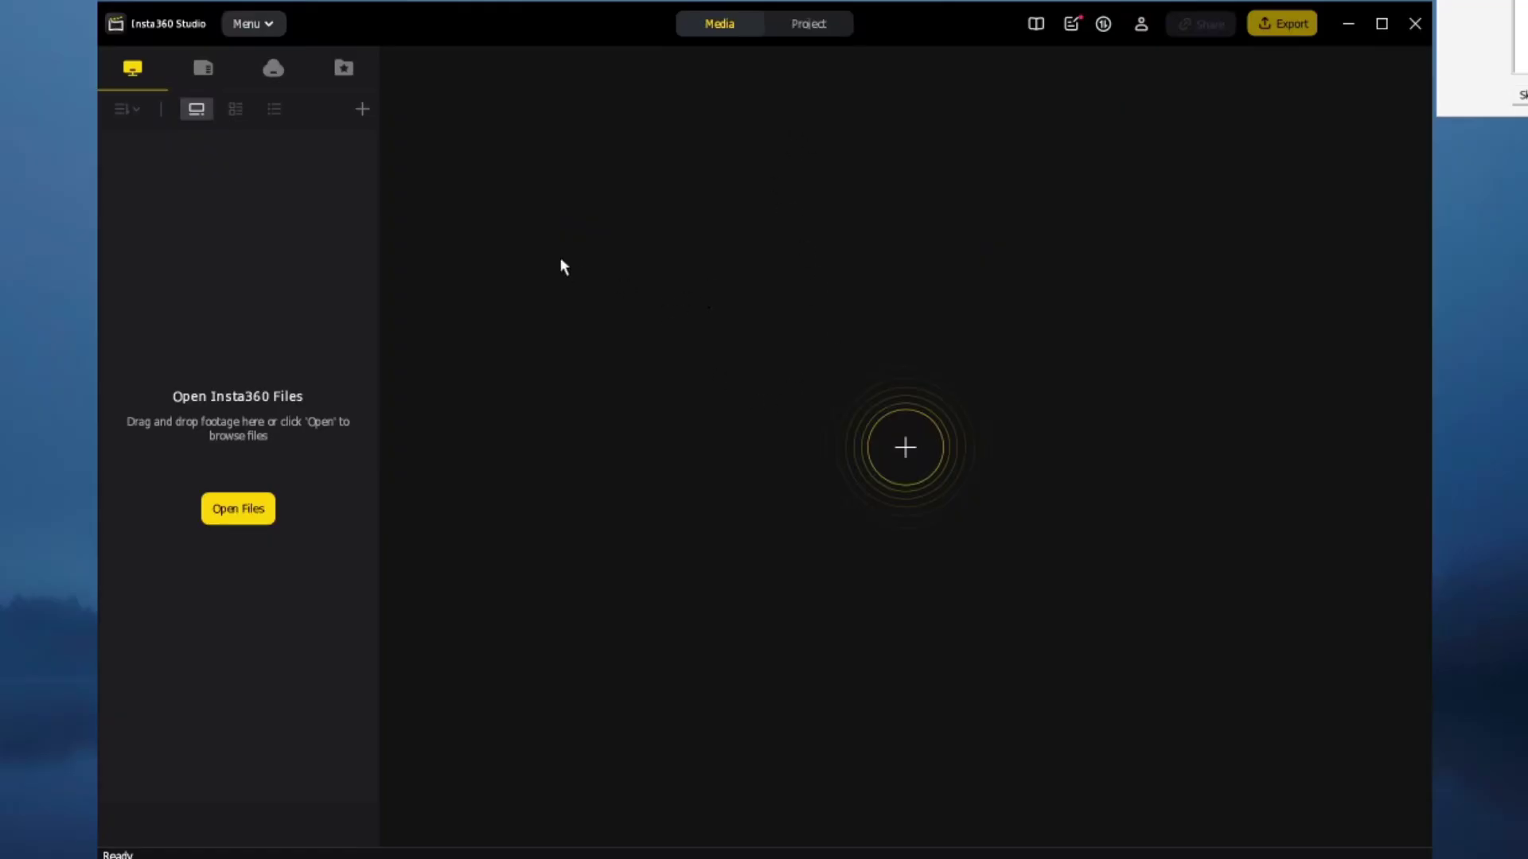
Open the file browser and navigate through the footage drive into Own > Footage.
{"action": "left_click", "coordinate": [237, 514]}
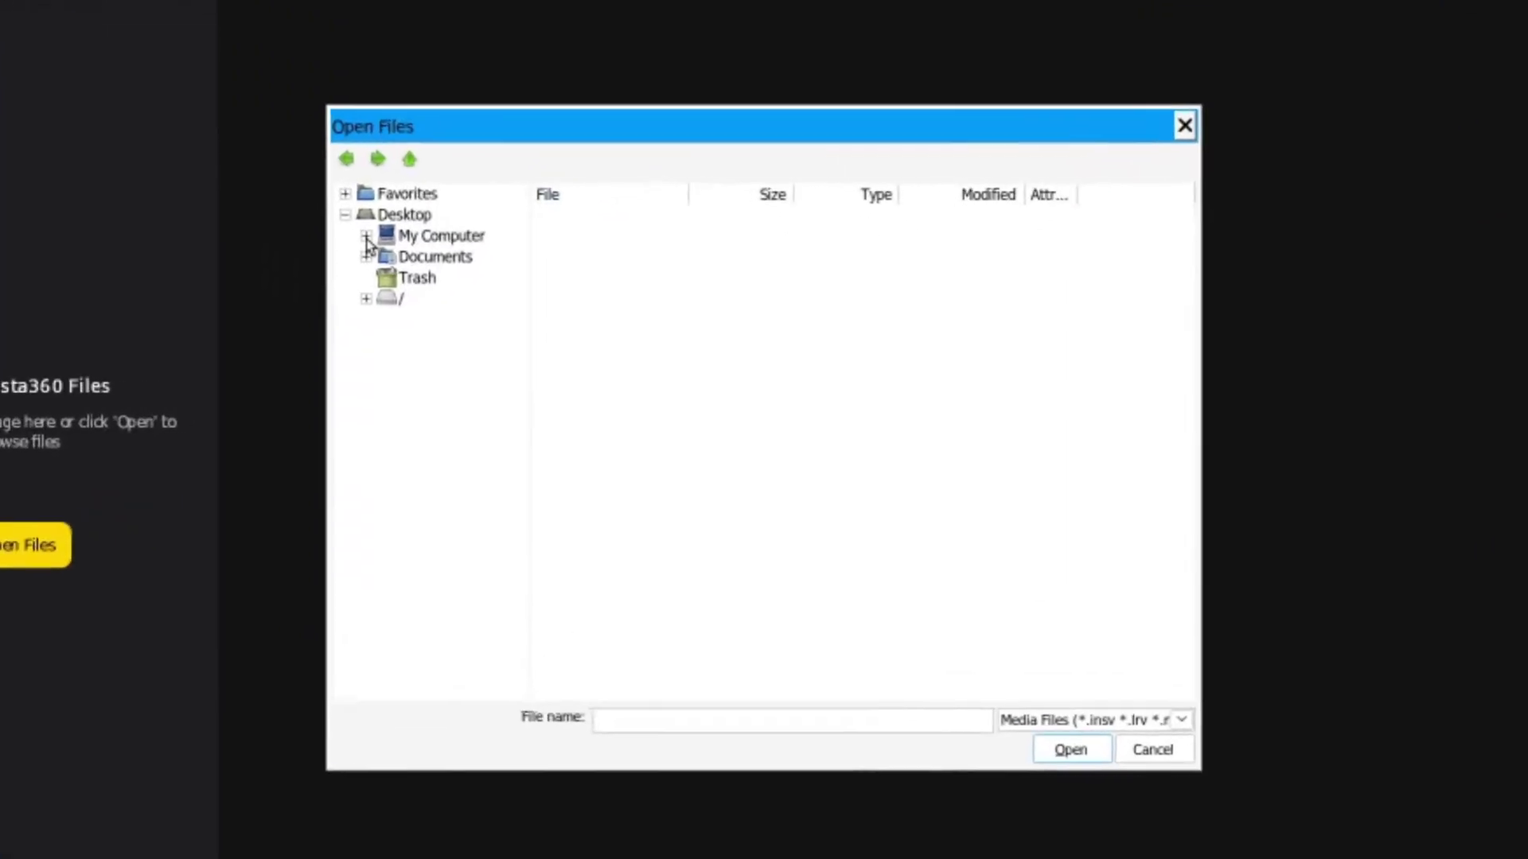
{"action": "left_click", "coordinate": [366, 237]}
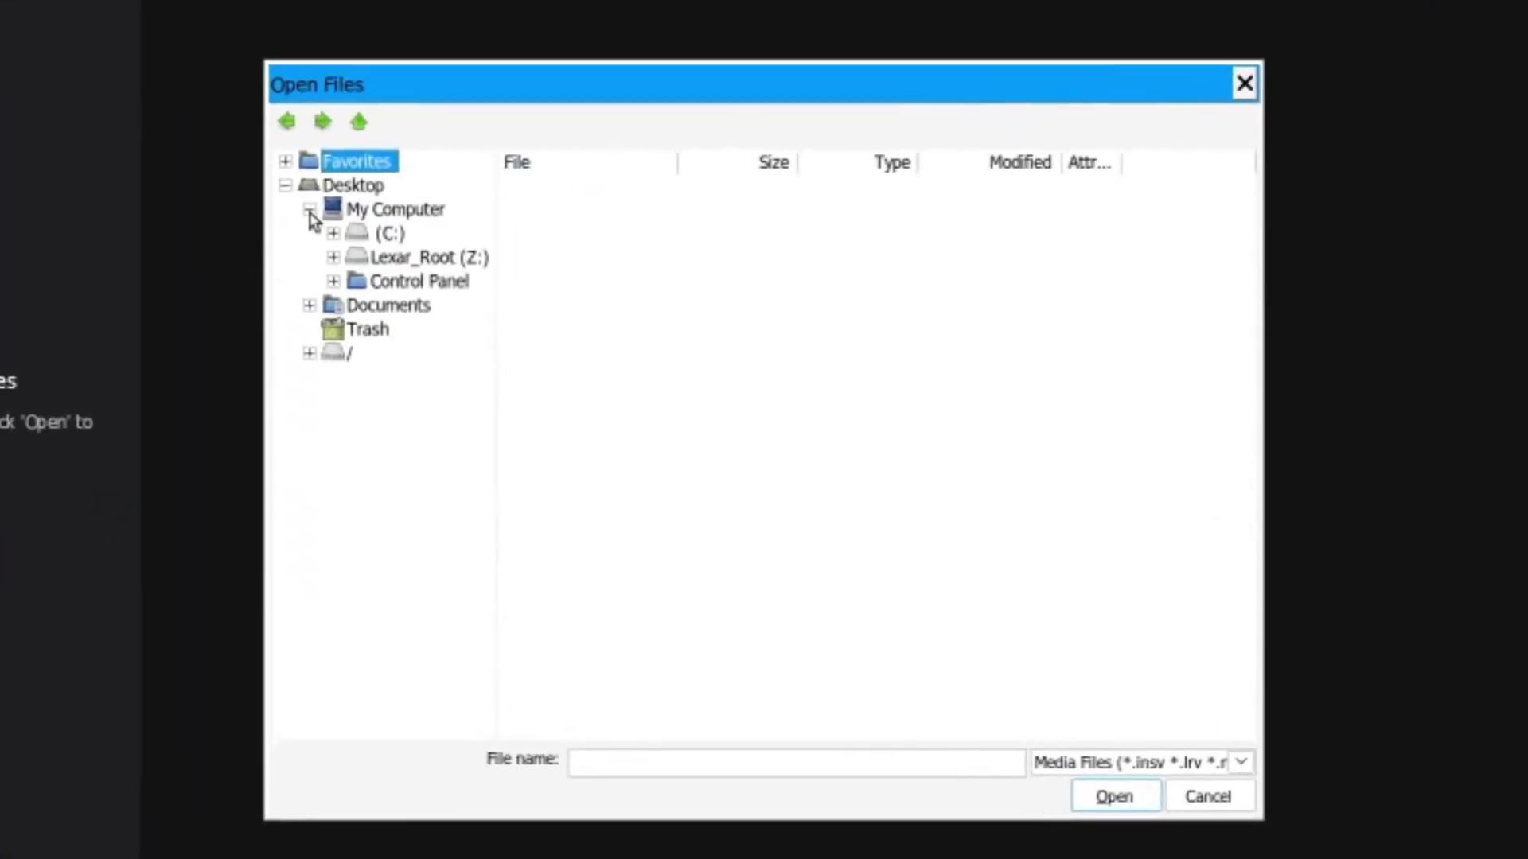
{"action": "left_click", "coordinate": [436, 257]}
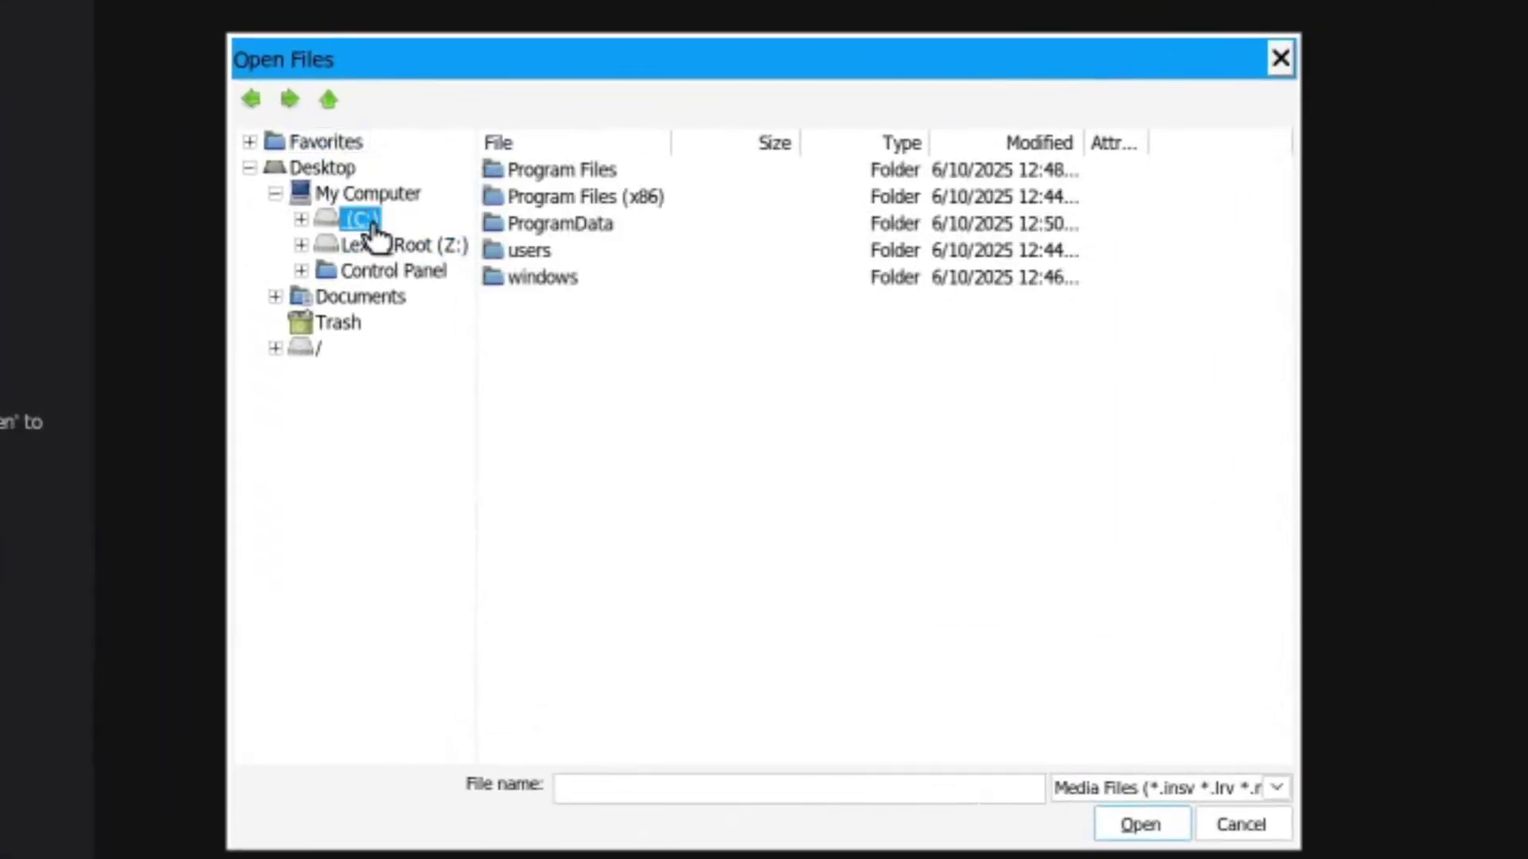
{"action": "left_click", "coordinate": [379, 300]}
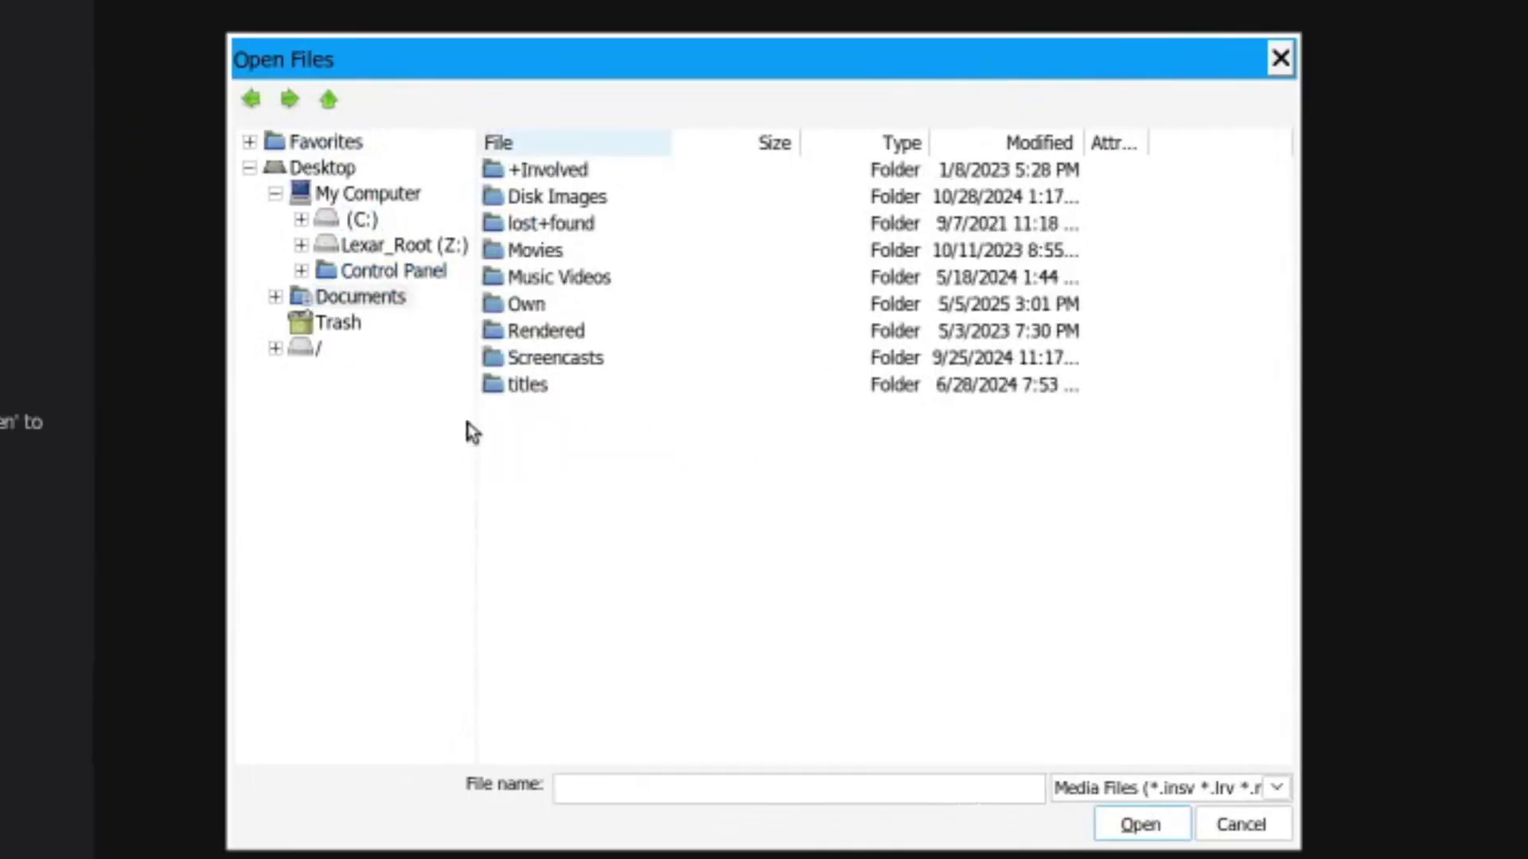
{"action": "double_click", "coordinate": [539, 303]}
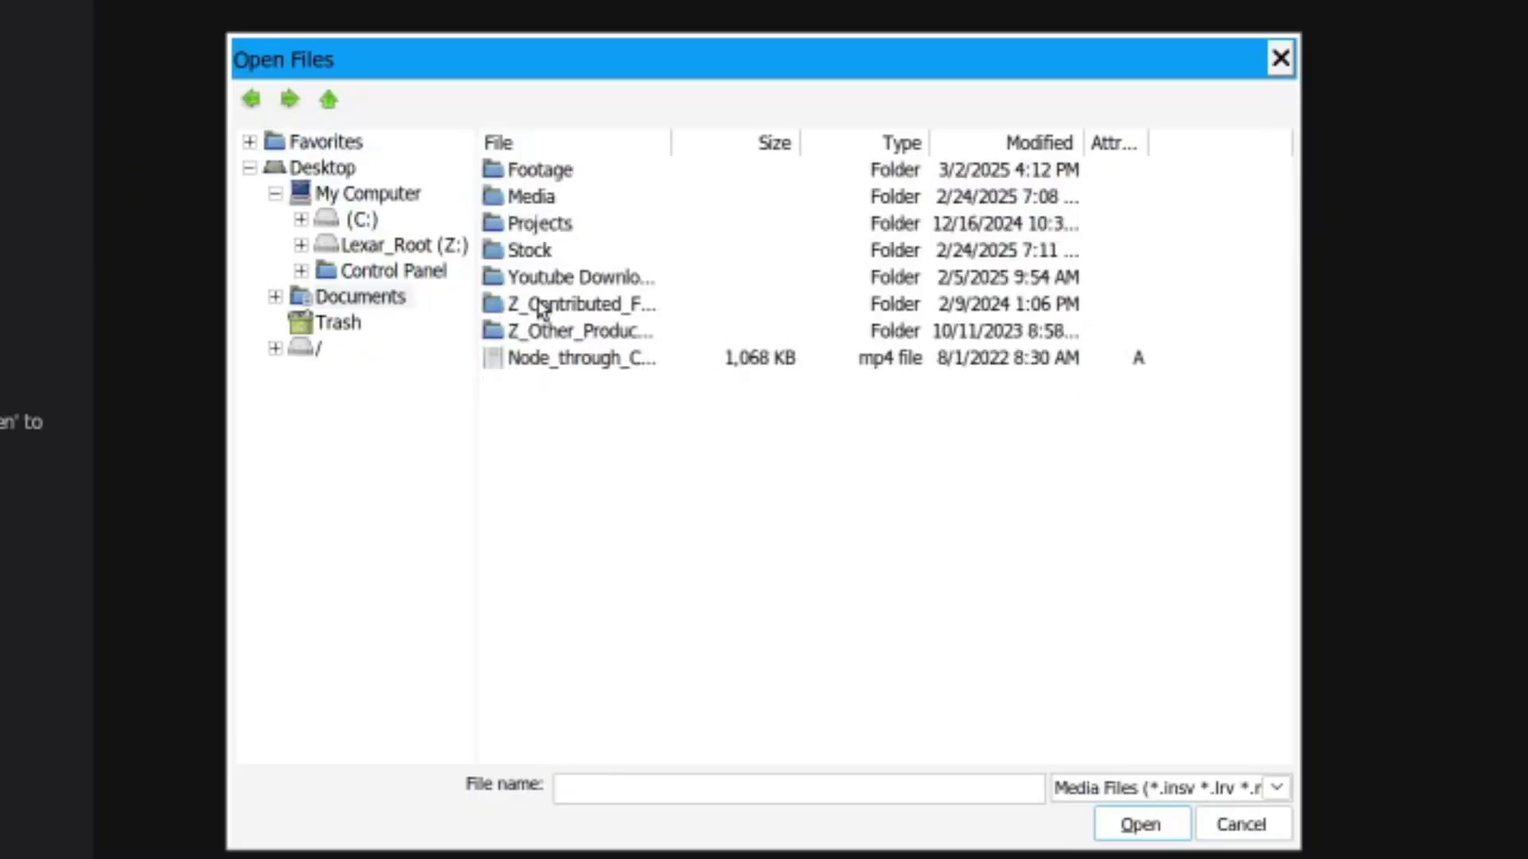
{"action": "double_click", "coordinate": [555, 169]}
Go into World > 2024 > Goanikontes > Insta 360 X4 and open VID_20250101_070045_00_004.insv.
{"action": "double_click", "coordinate": [538, 195]}
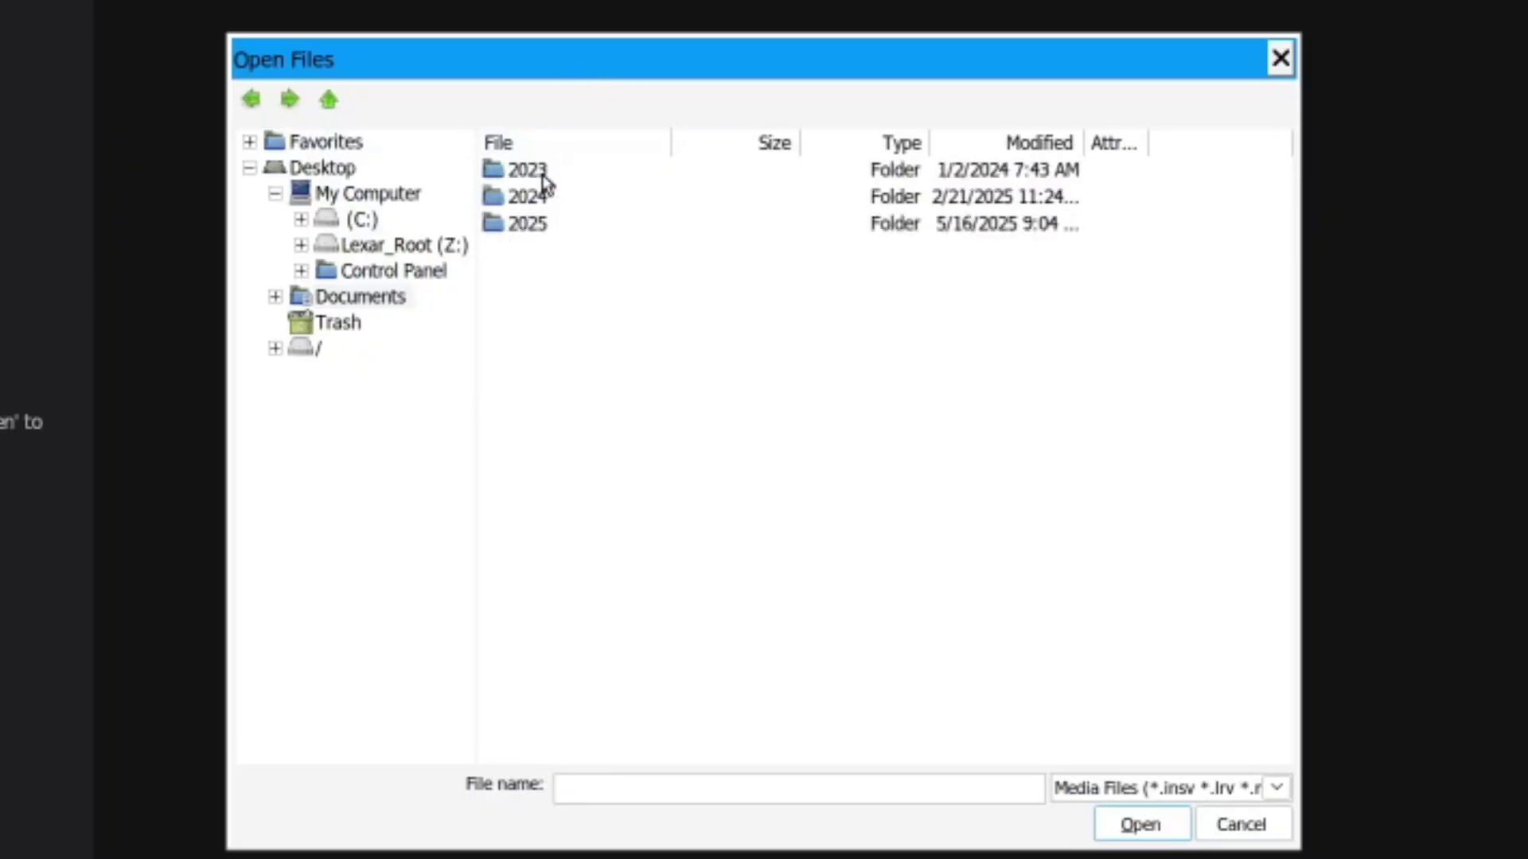
{"action": "double_click", "coordinate": [539, 200]}
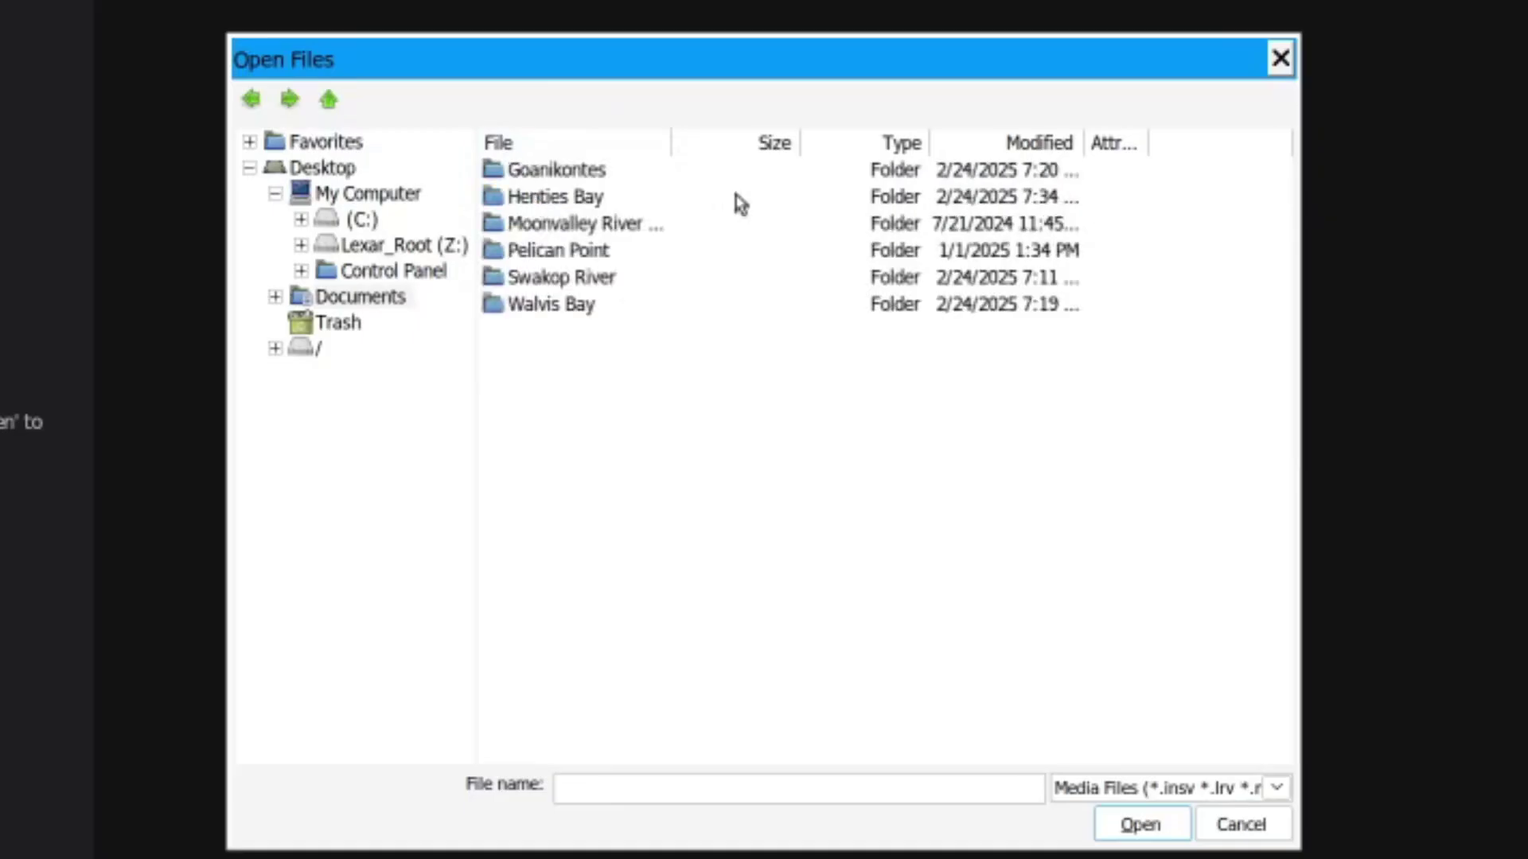
{"action": "double_click", "coordinate": [567, 175]}
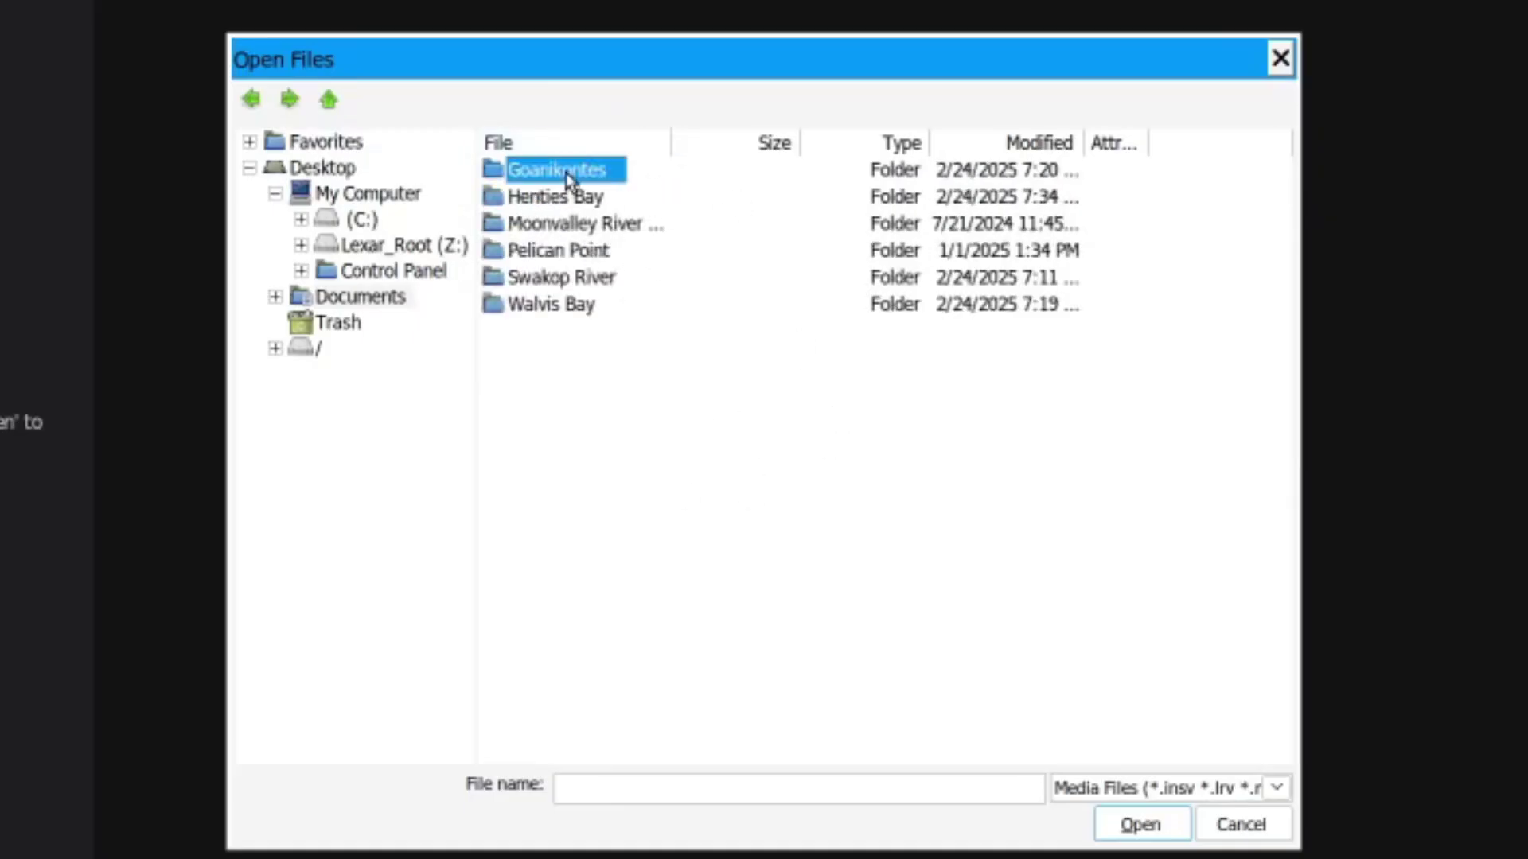
{"action": "double_click", "coordinate": [571, 254]}
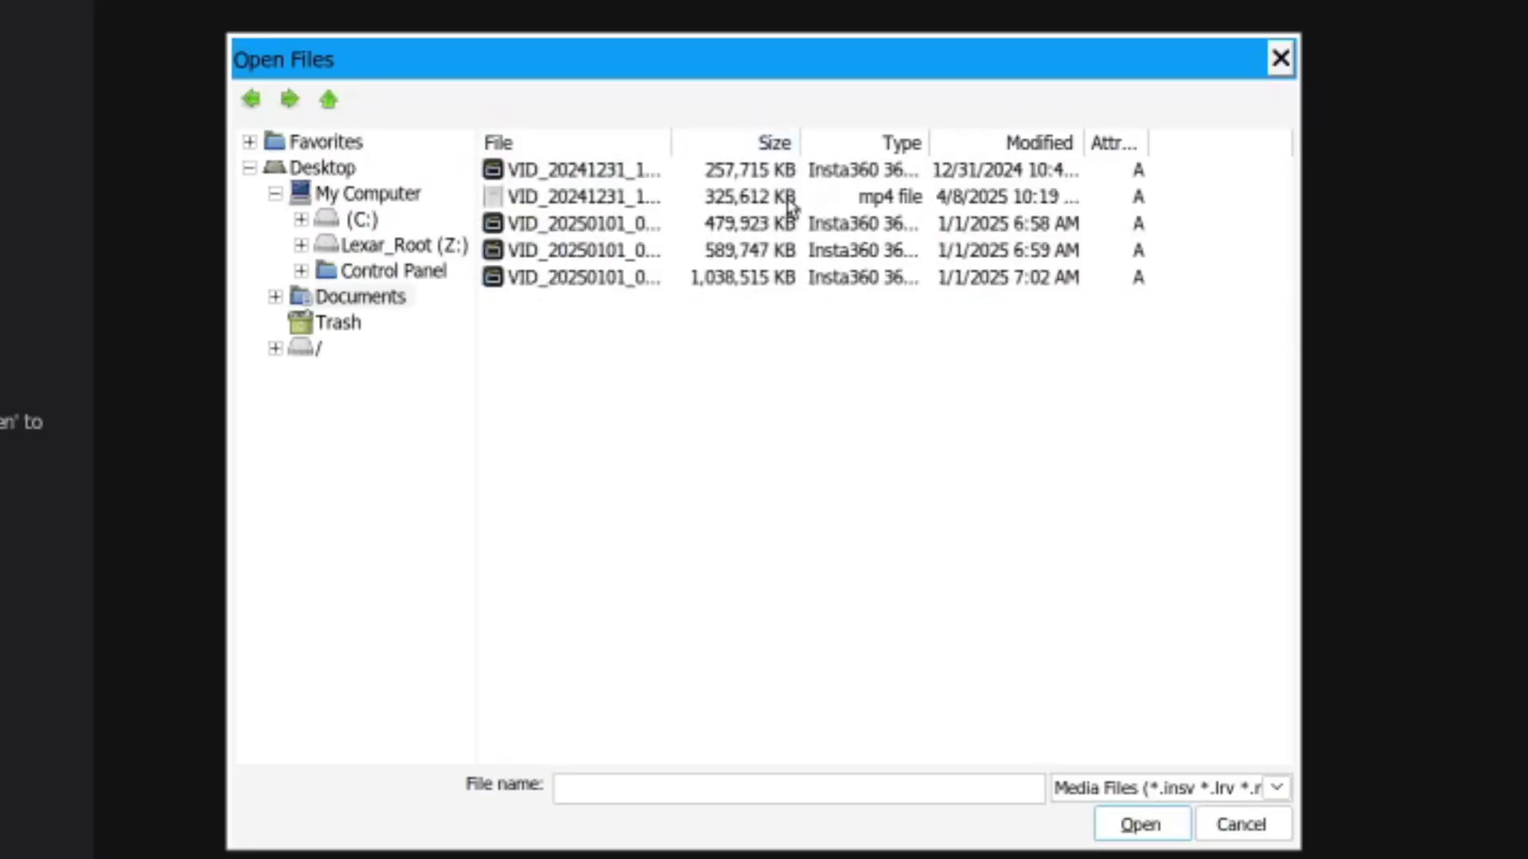
{"action": "left_click_drag", "start_coordinate": [662, 141], "coordinate": [875, 154]}
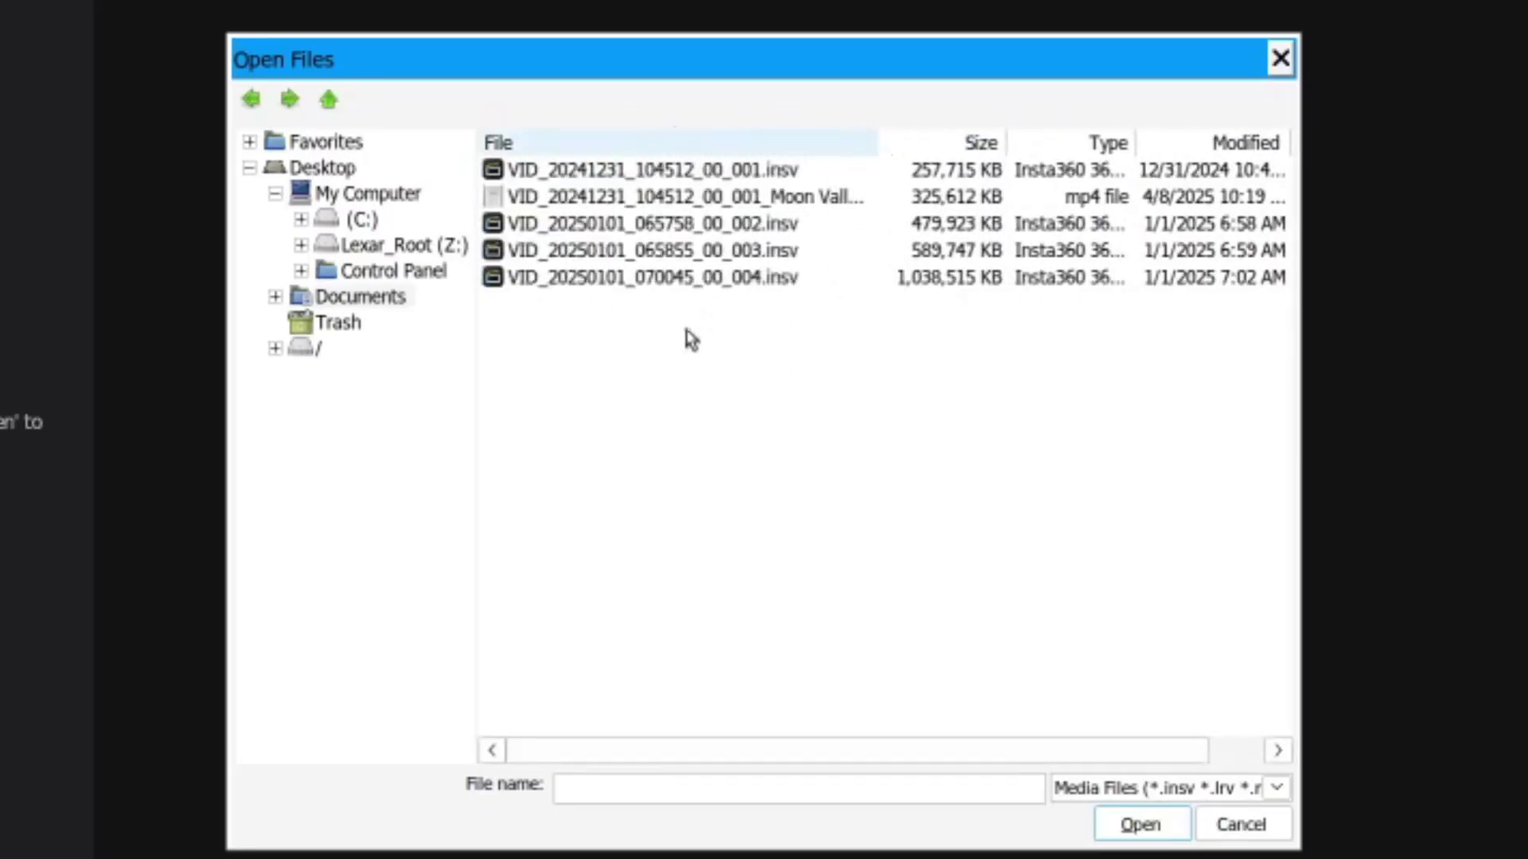
{"action": "left_click", "coordinate": [701, 278]}
{"action": "left_click", "coordinate": [1157, 824]}
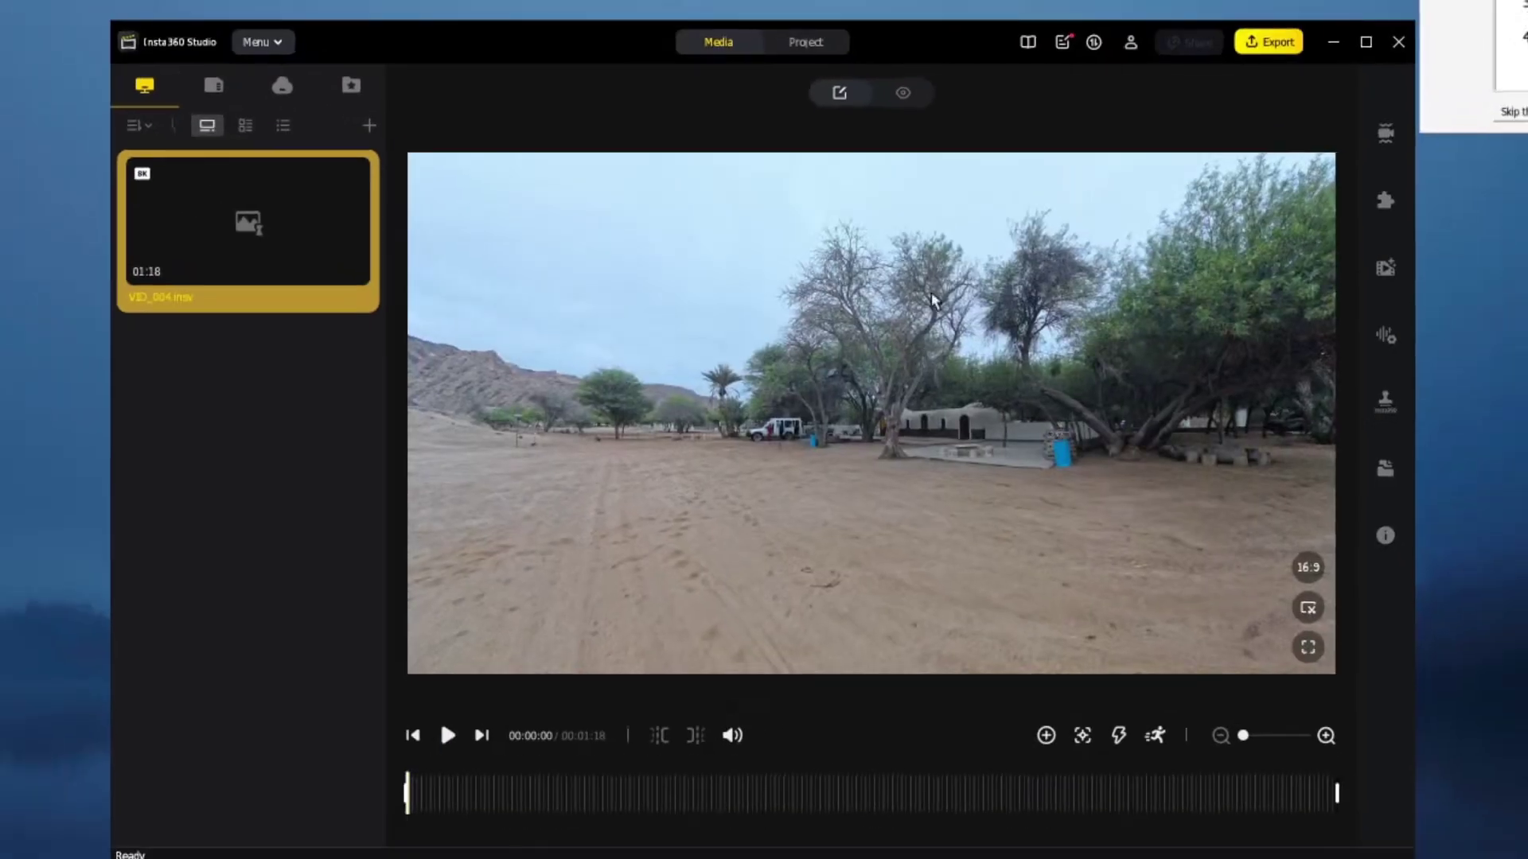
Play the clip, pan the view left, dismiss the keyframe hint, pause at 00:00:09, and maximise the window.
{"action": "key", "text": "space"}
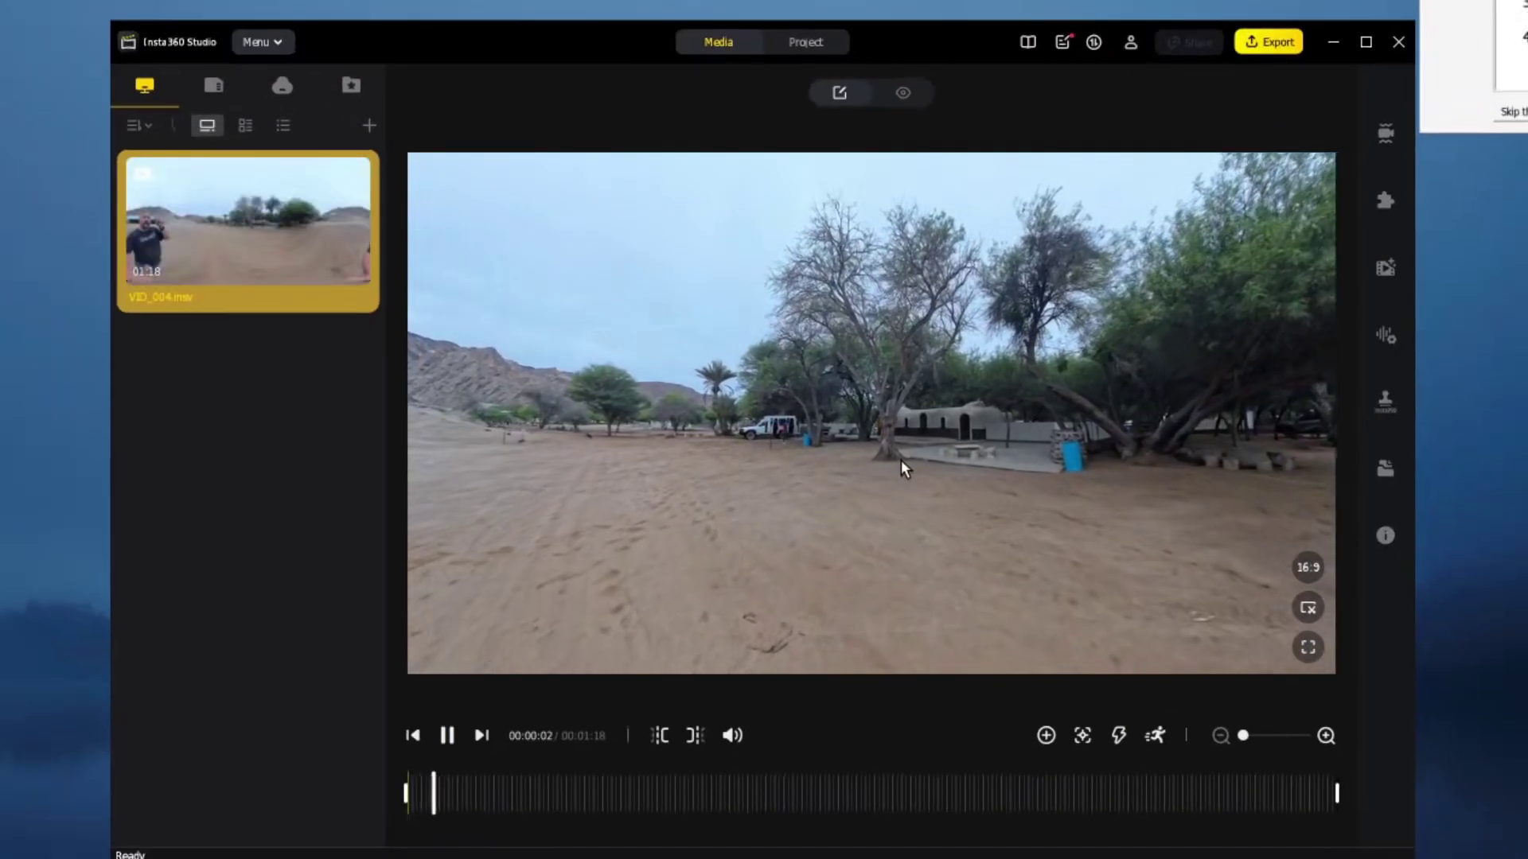
{"action": "left_click_drag", "start_coordinate": [900, 459], "coordinate": [646, 475]}
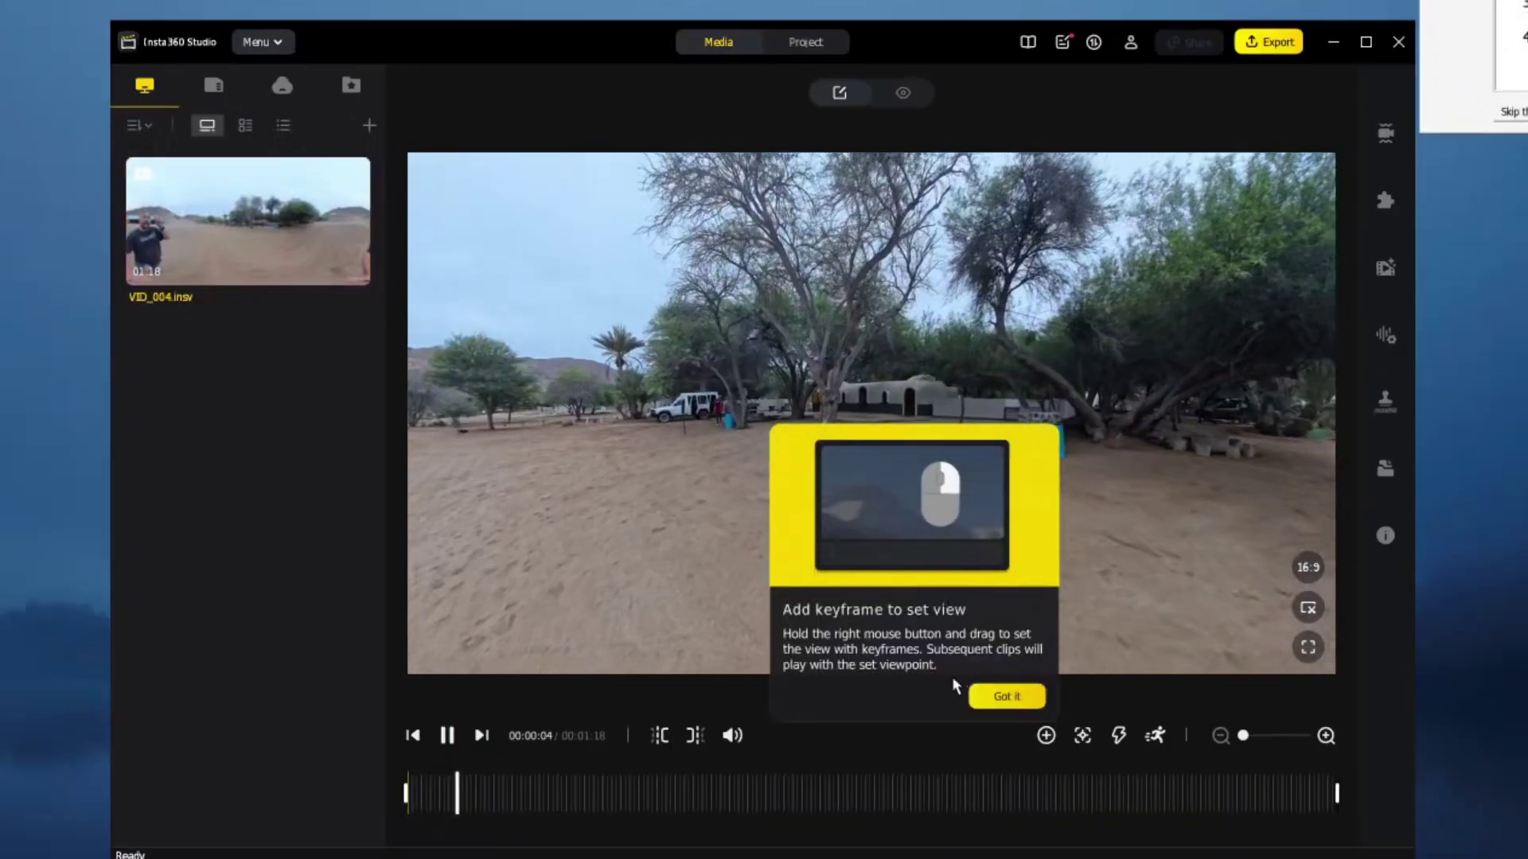
{"action": "left_click", "coordinate": [986, 696]}
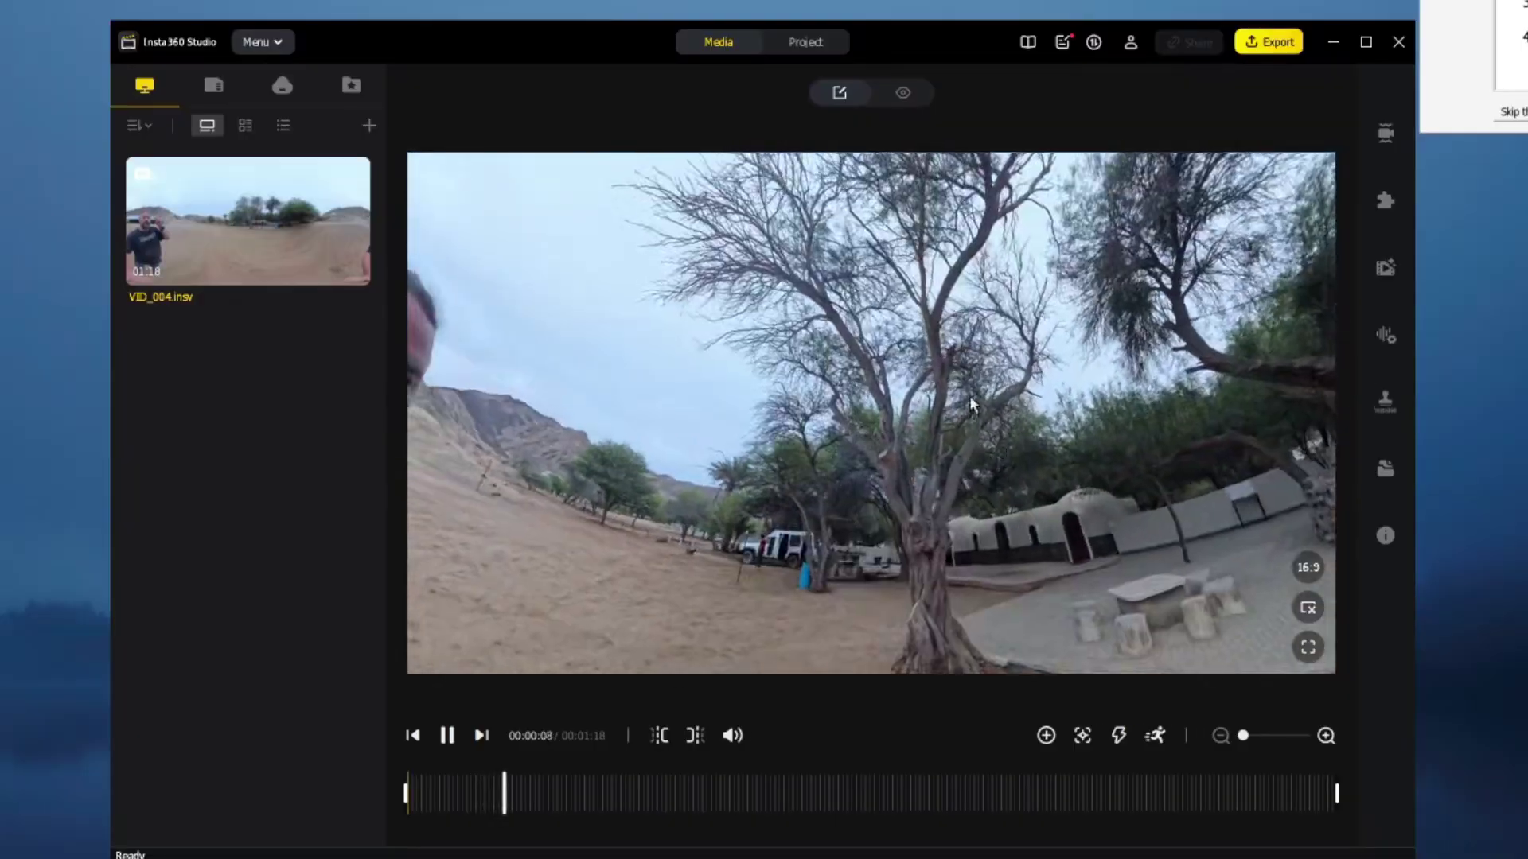
{"action": "key", "text": "space"}
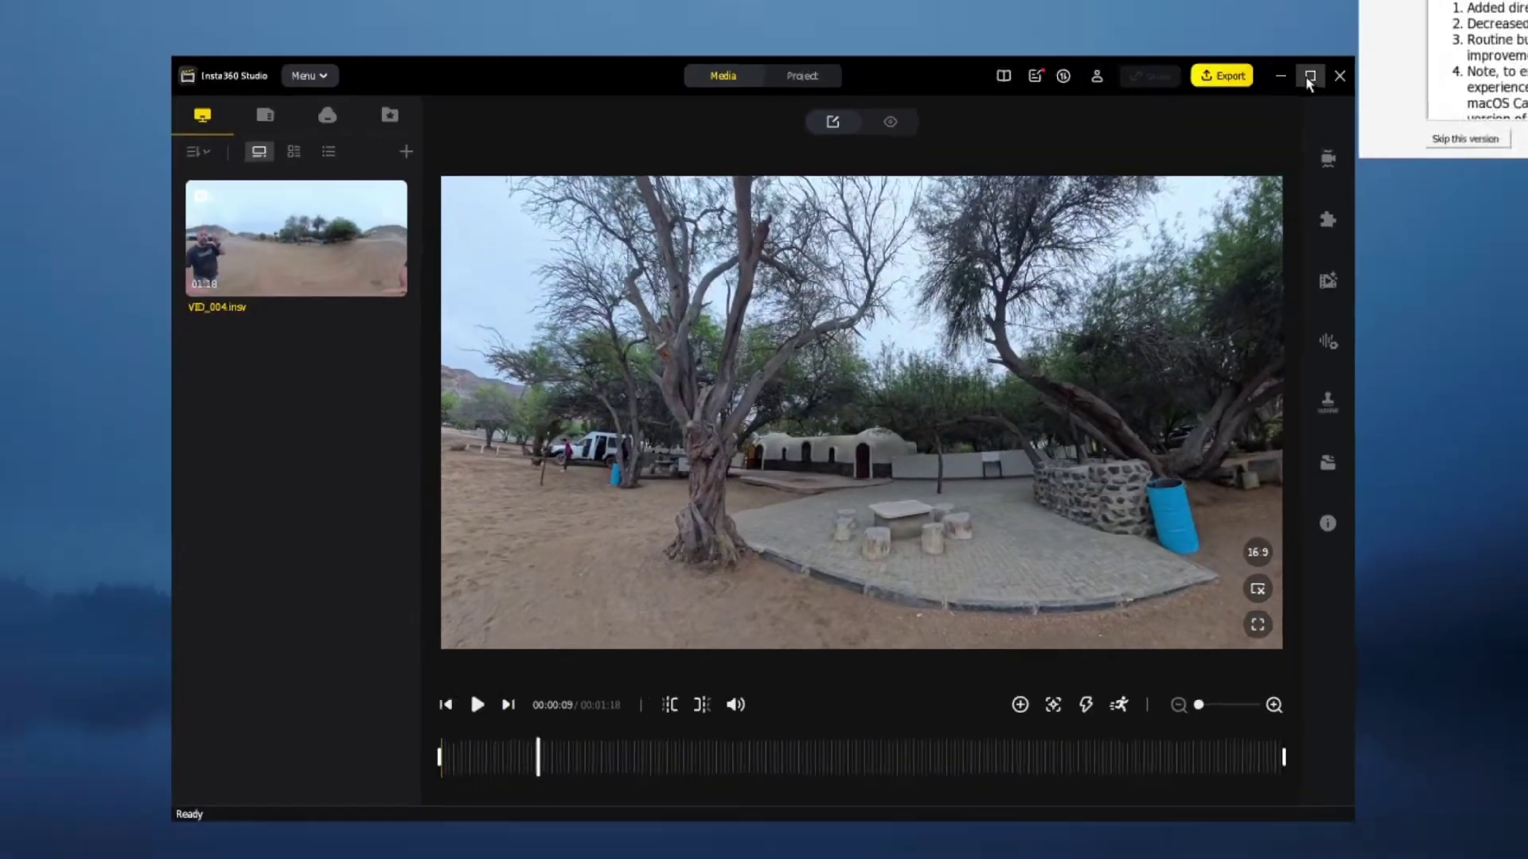
{"action": "left_click", "coordinate": [1365, 41]}
Play the clip, rotating the 360° view right toward the domed buildings and well, pausing at 00:00:14.
{"action": "key", "text": "space"}
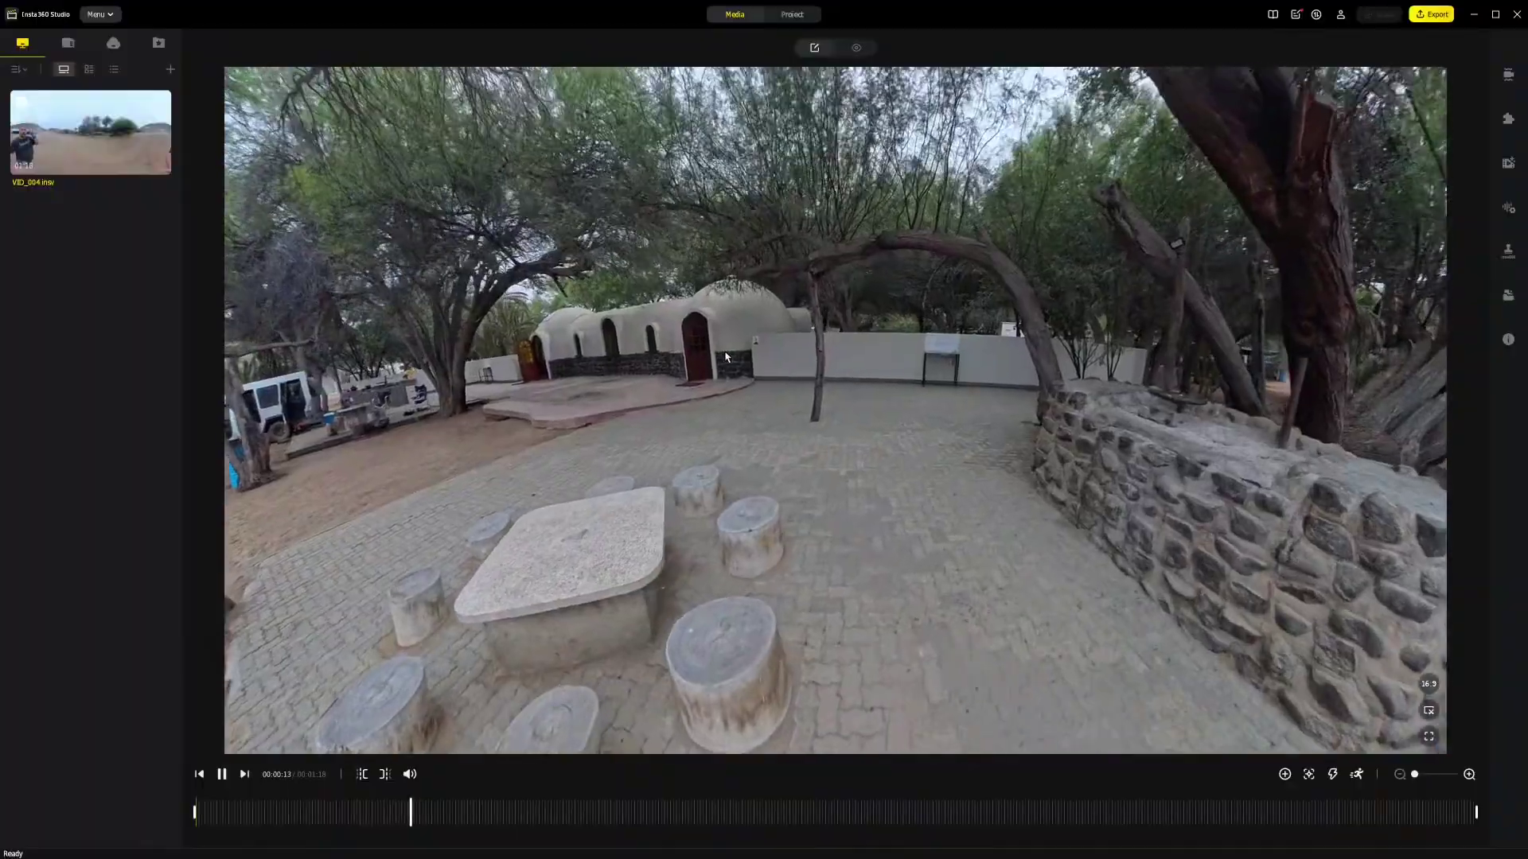
{"action": "left_click_drag", "start_coordinate": [725, 358], "coordinate": [852, 384]}
{"action": "key", "text": "space"}
{"action": "left_click_drag", "start_coordinate": [704, 381], "coordinate": [1077, 398]}
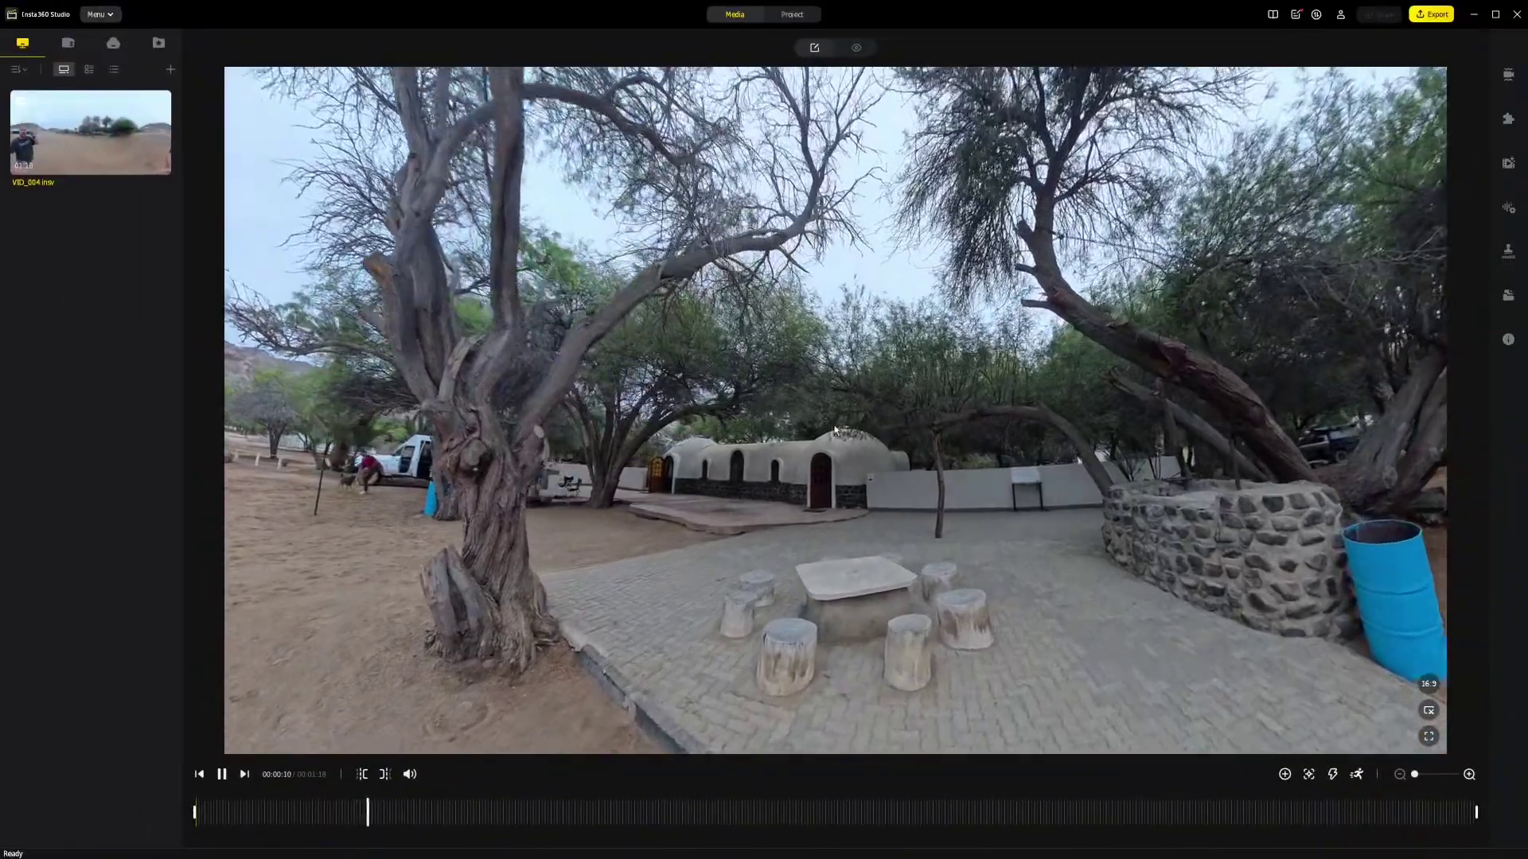
{"action": "left_click_drag", "start_coordinate": [723, 388], "coordinate": [762, 344]}
{"action": "key", "text": "space"}
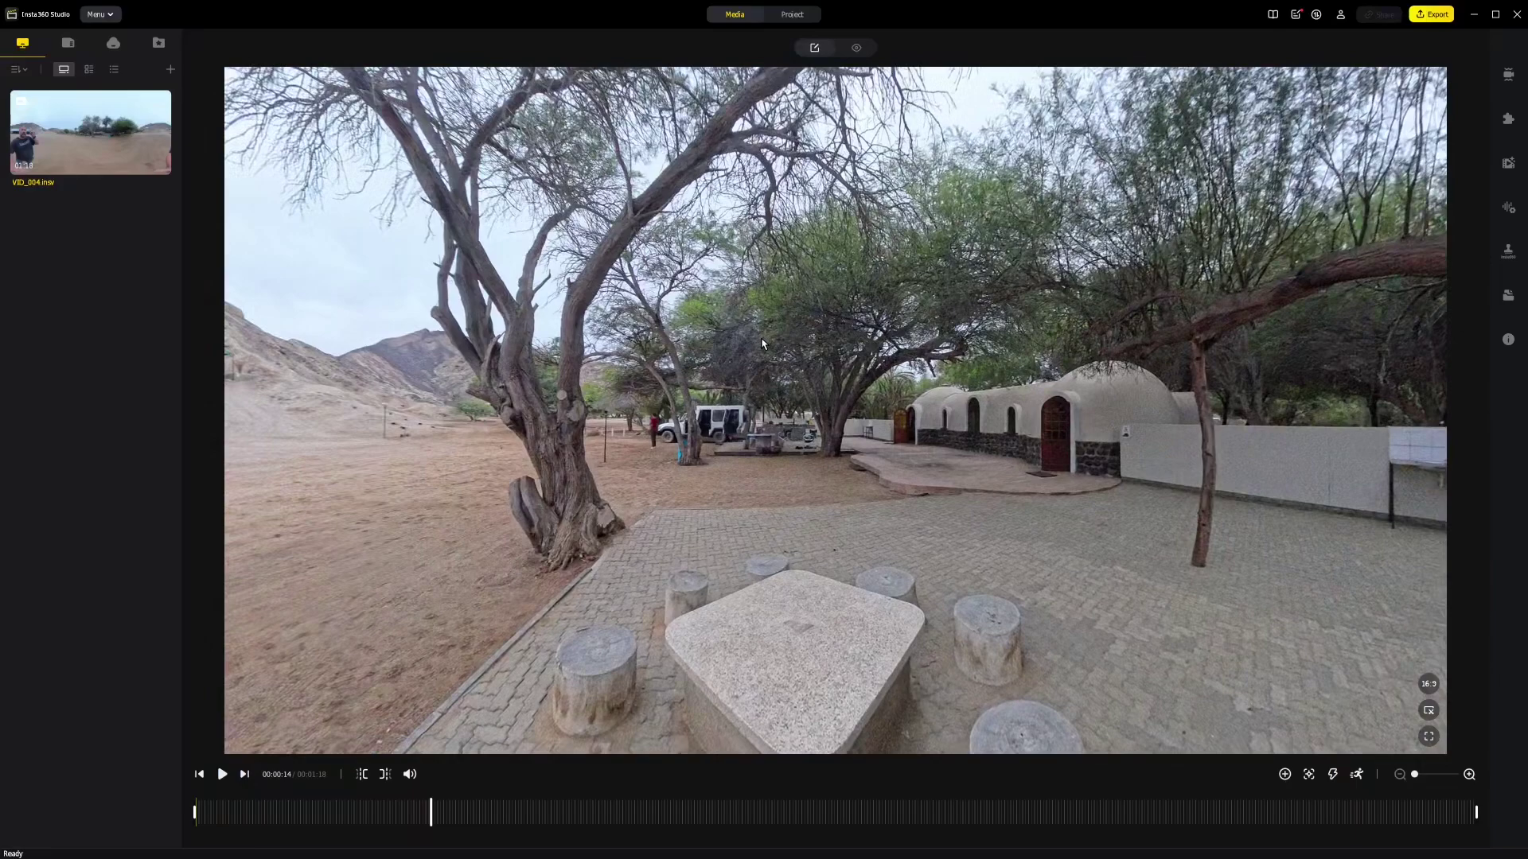